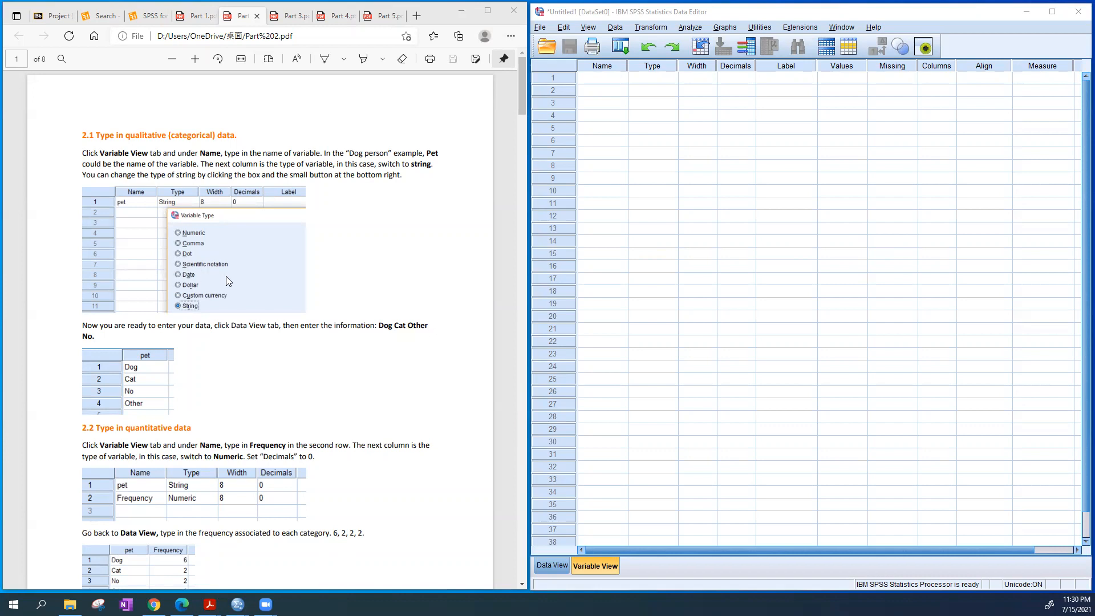
Skim the Part 2 PDF guide through to its last page and return to its beginning
{"action": "scroll", "coordinate": [230, 274], "scroll_direction": "down", "scroll_amount": 15}
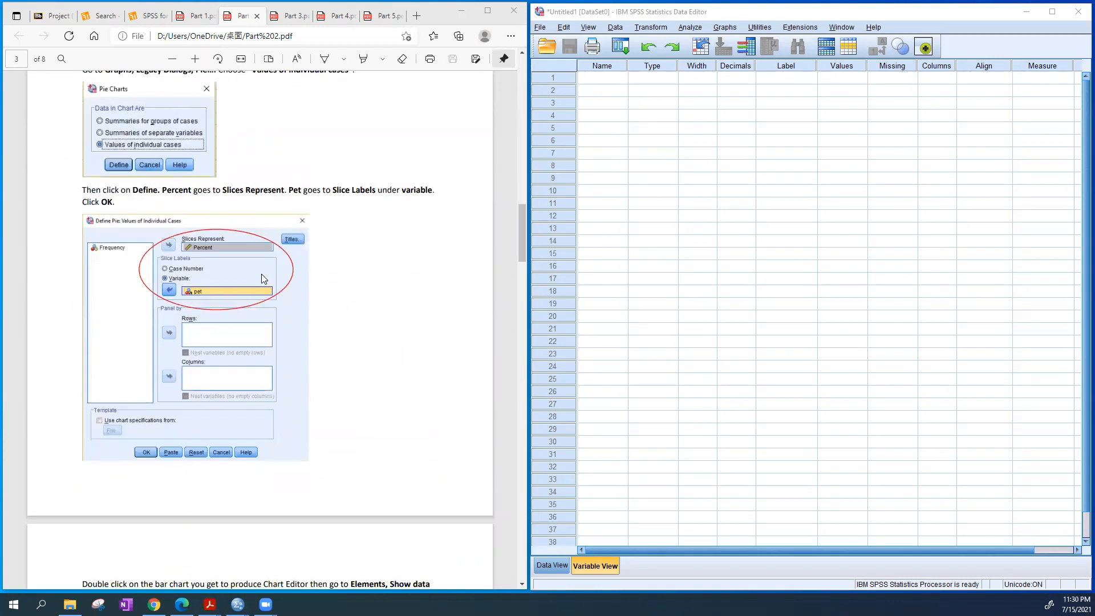
{"action": "scroll", "coordinate": [262, 275], "scroll_direction": "down", "scroll_amount": 20}
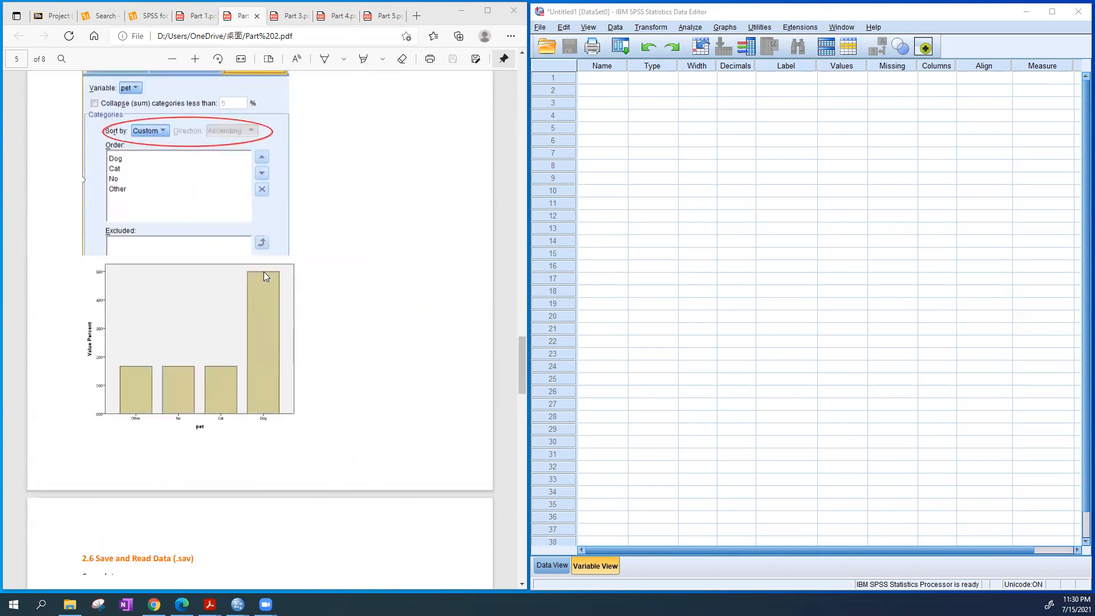
{"action": "scroll", "coordinate": [263, 271], "scroll_direction": "down", "scroll_amount": 20}
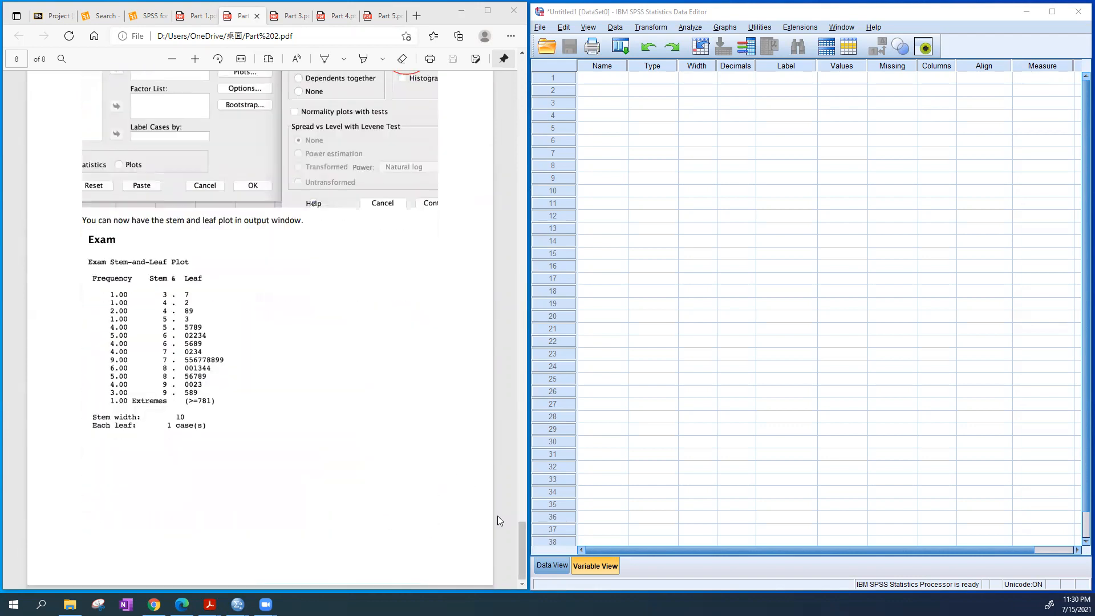
{"action": "left_click_drag", "start_coordinate": [520, 534], "coordinate": [560, 8]}
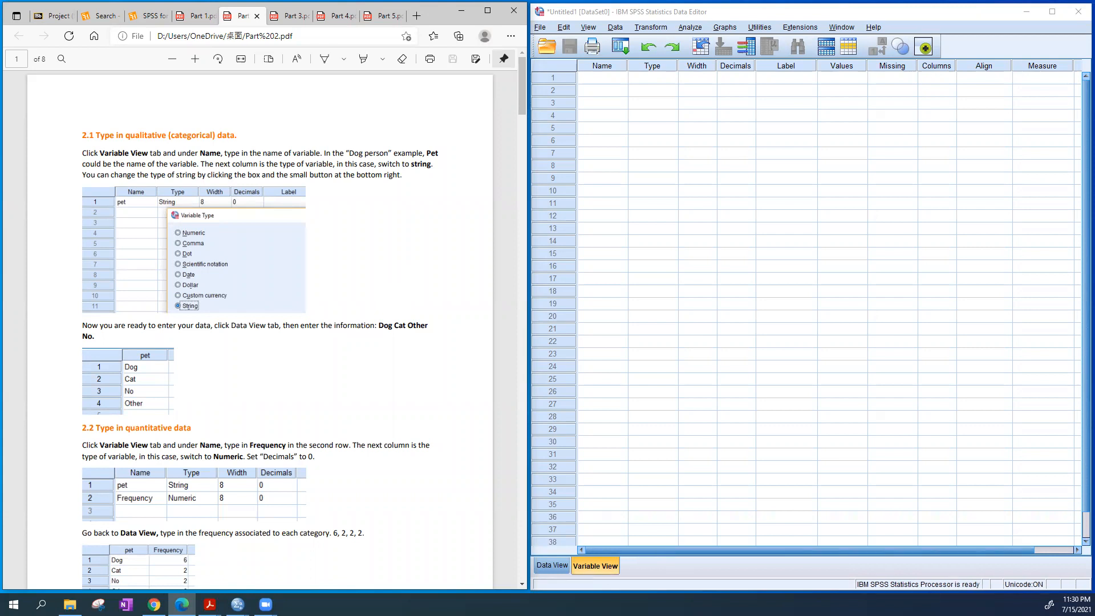
Create a variable named pet in the first row of Variable View in the SPSS Data Editor
{"action": "left_click", "coordinate": [609, 568]}
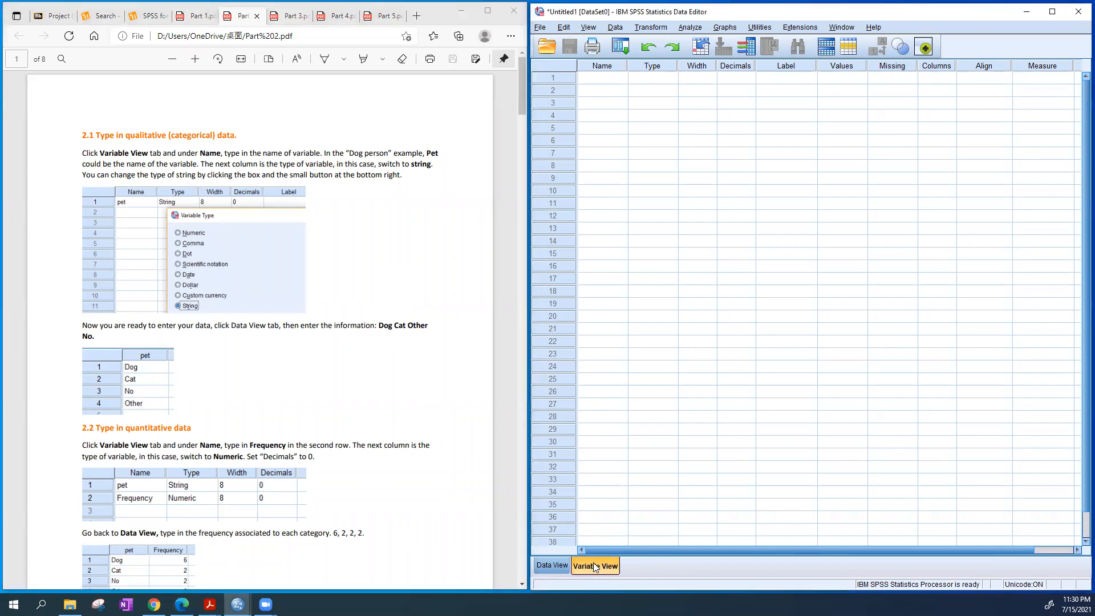
{"action": "left_click", "coordinate": [605, 80]}
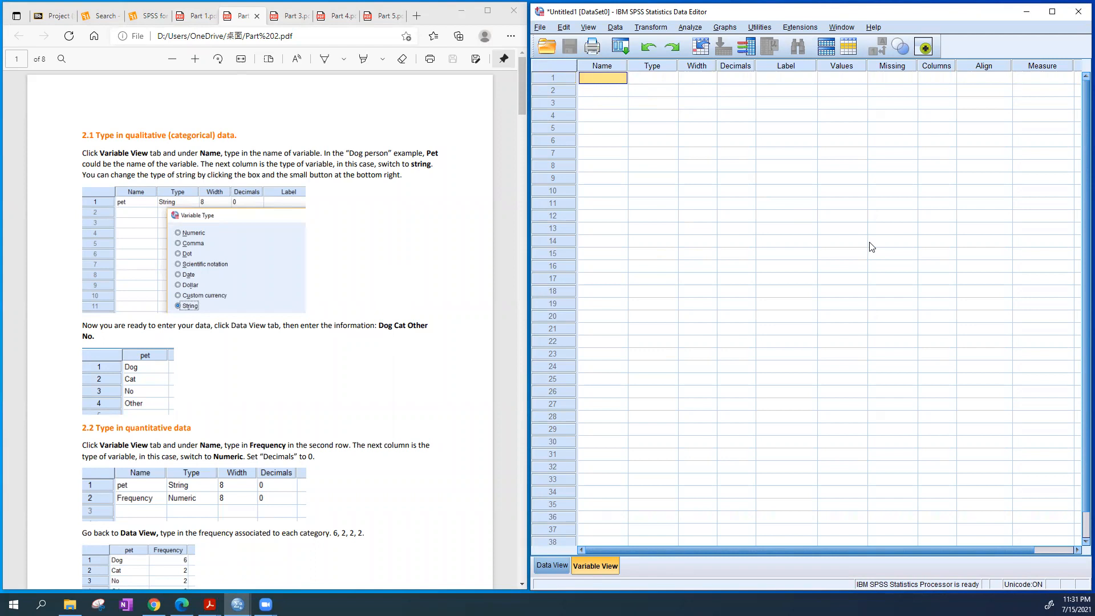
{"action": "type", "text": "pet"}
{"action": "left_click", "coordinate": [620, 168]}
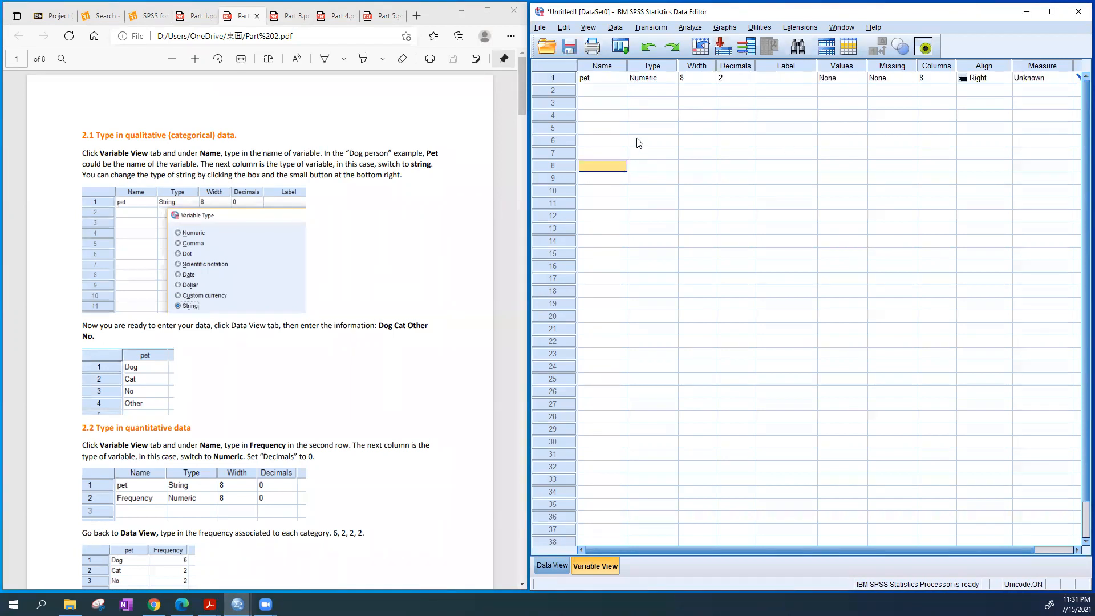
Change the variable type of pet to String
{"action": "left_click", "coordinate": [667, 78]}
{"action": "left_click", "coordinate": [671, 78]}
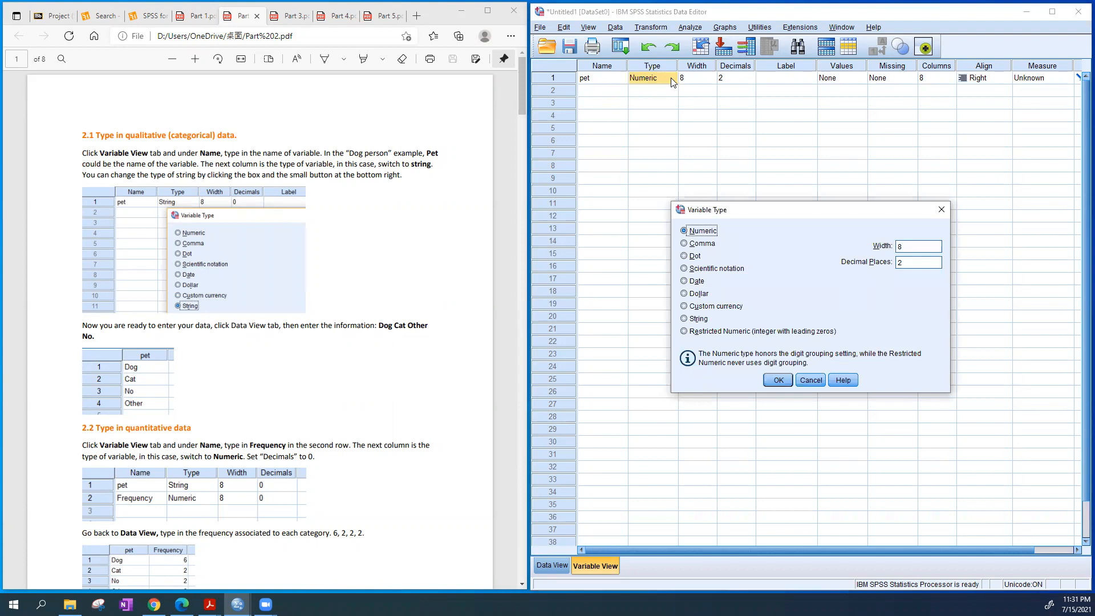
{"action": "left_click", "coordinate": [699, 318]}
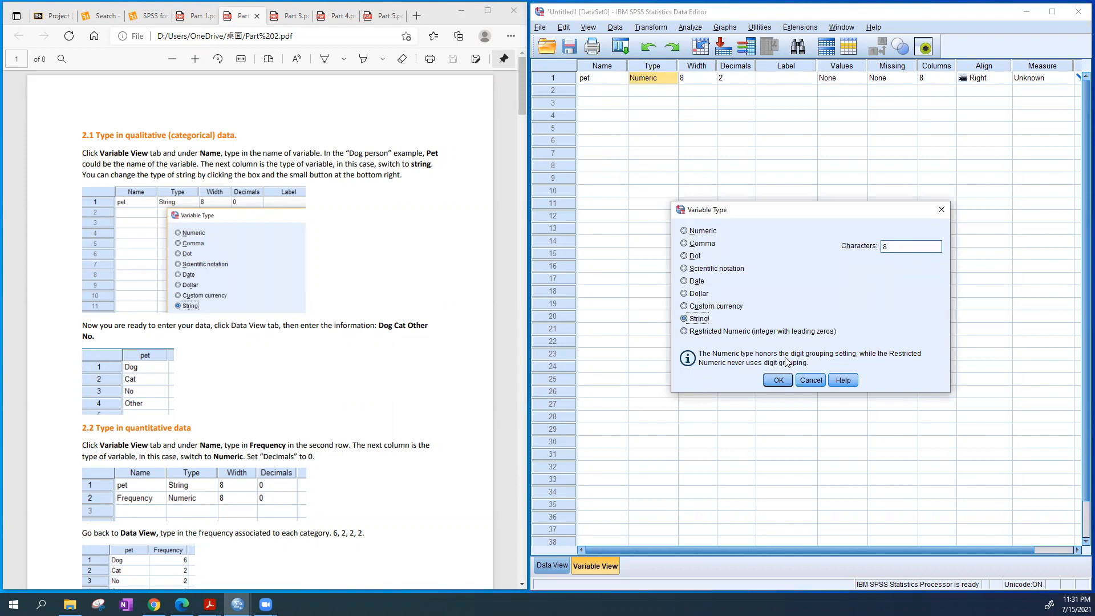
{"action": "left_click", "coordinate": [781, 378]}
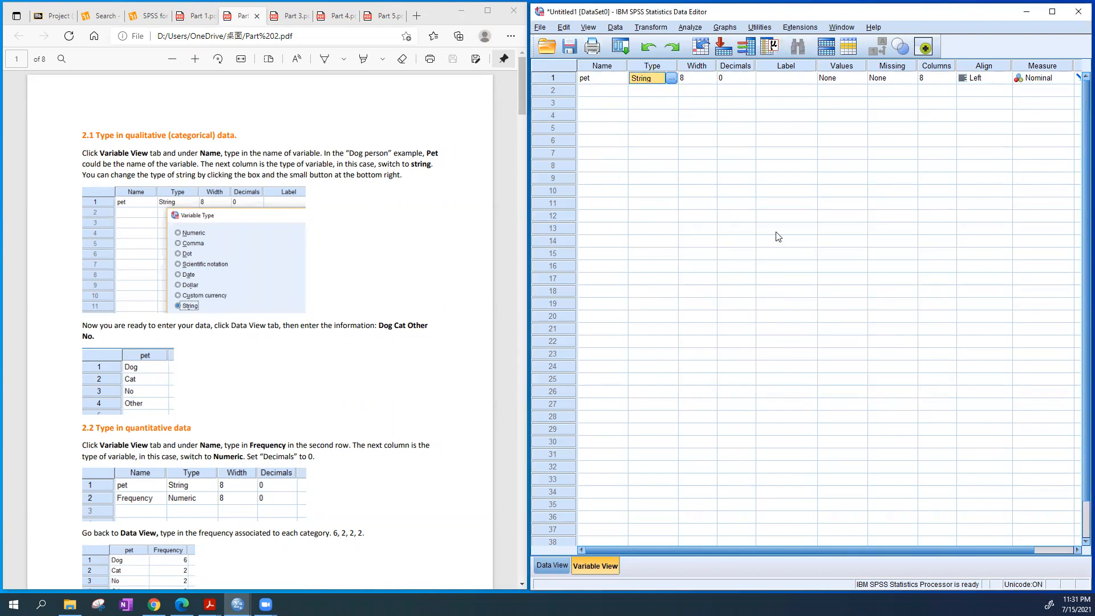
Set the alignment of the pet variable to Center
{"action": "left_click", "coordinate": [976, 81]}
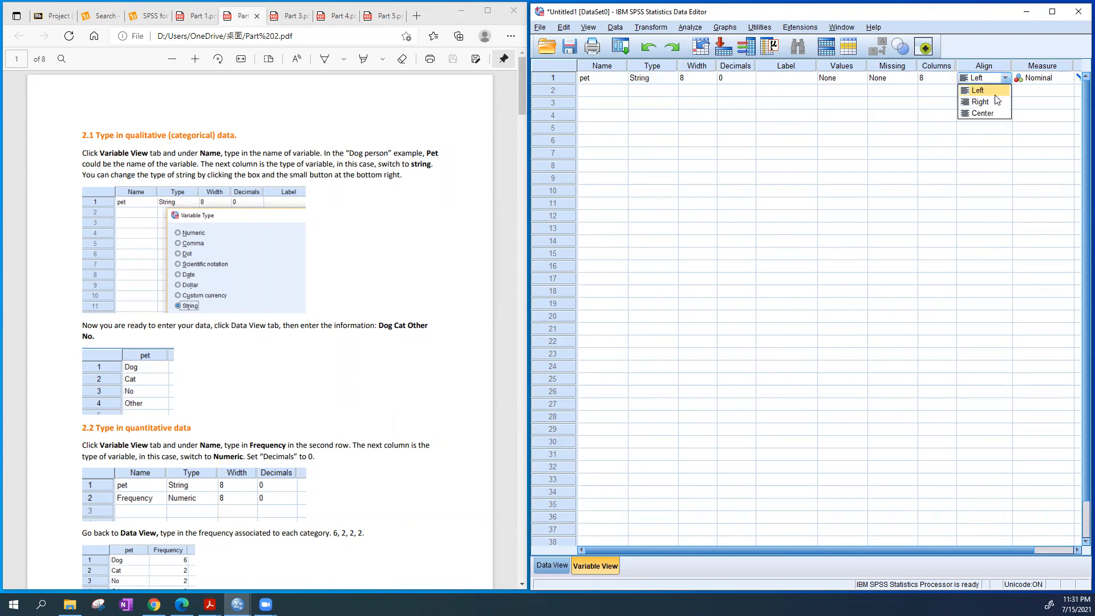
{"action": "left_click", "coordinate": [992, 116]}
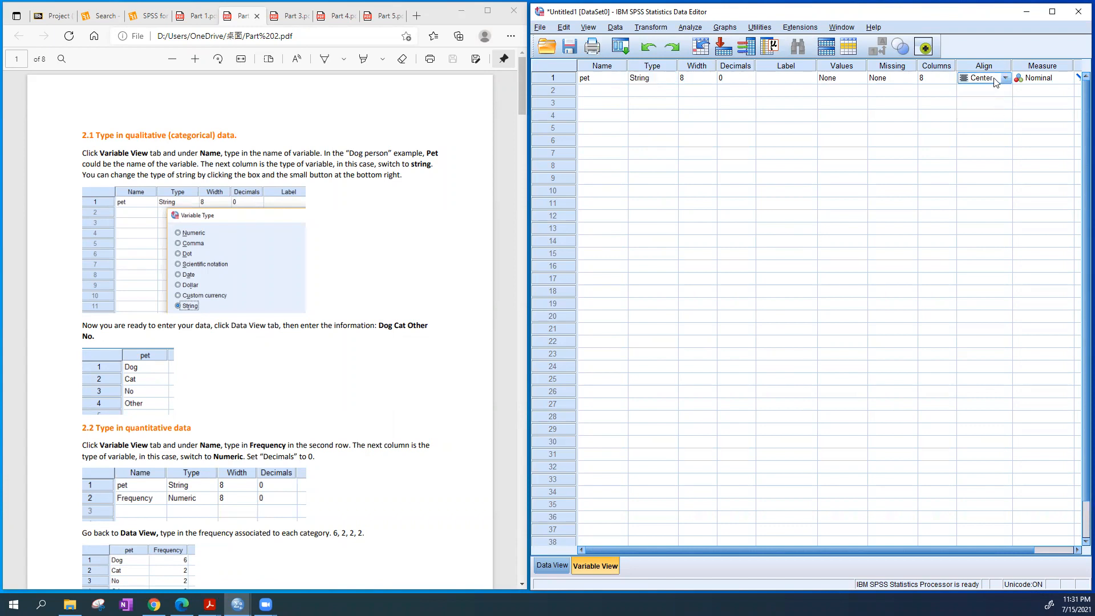
{"action": "left_click", "coordinate": [998, 80]}
{"action": "left_click", "coordinate": [988, 113]}
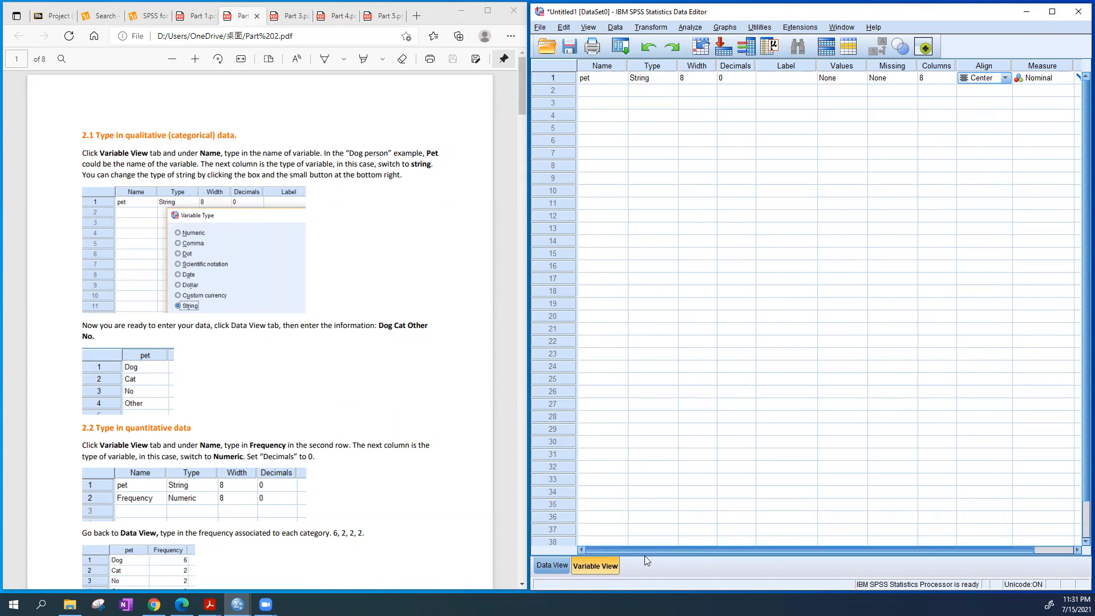
Enter Dog, Cat, Other and No as the first four cases of the pet column in Data View
{"action": "left_click", "coordinate": [552, 568]}
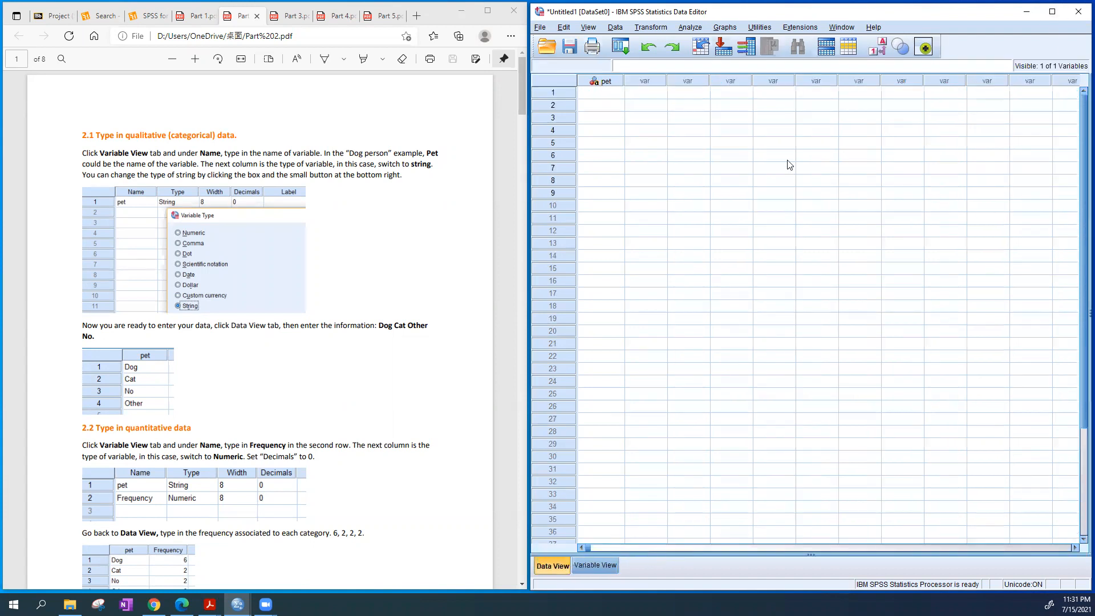
{"action": "left_click", "coordinate": [601, 81]}
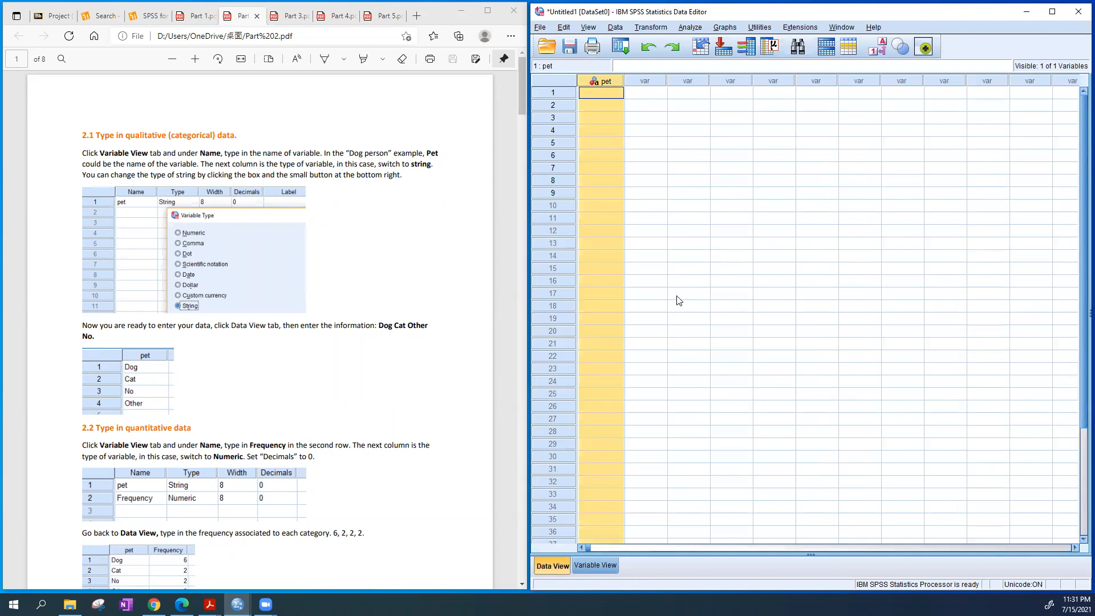
{"action": "left_click", "coordinate": [602, 93]}
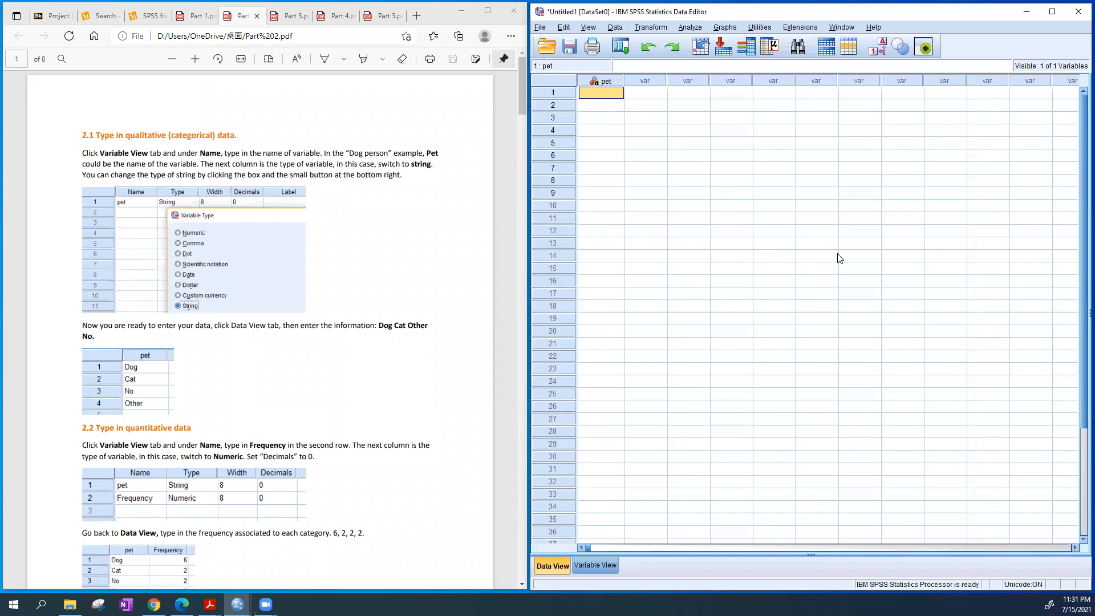
{"action": "type", "text": "Dog"}
{"action": "key", "text": "Return"}
{"action": "type", "text": "Cat"}
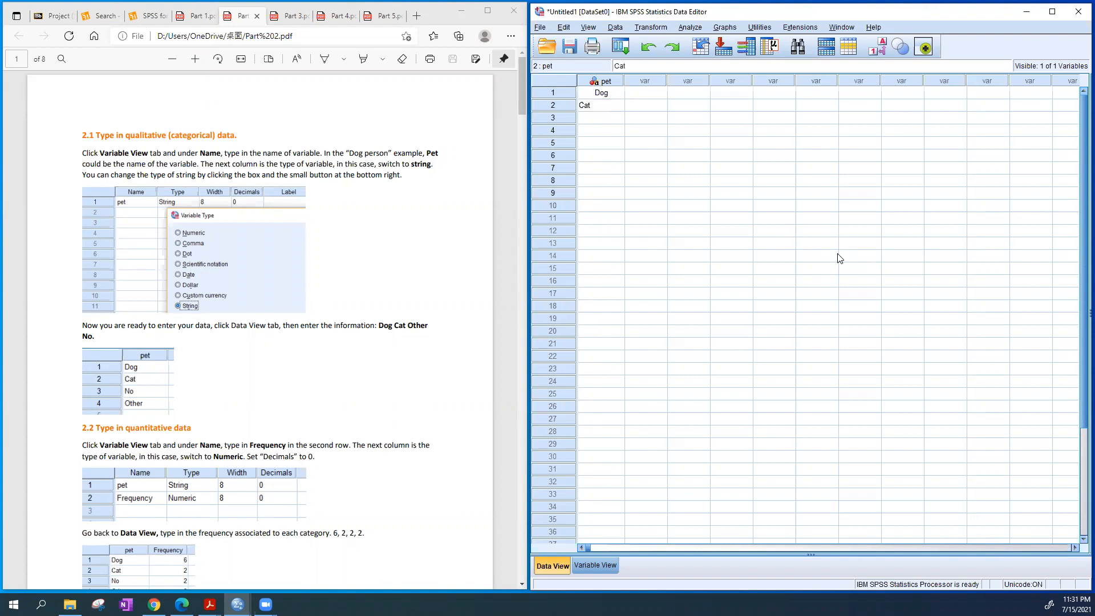
{"action": "key", "text": "Return"}
{"action": "type", "text": "Other"}
{"action": "key", "text": "Return"}
{"action": "type", "text": "No"}
{"action": "left_click", "coordinate": [776, 219]}
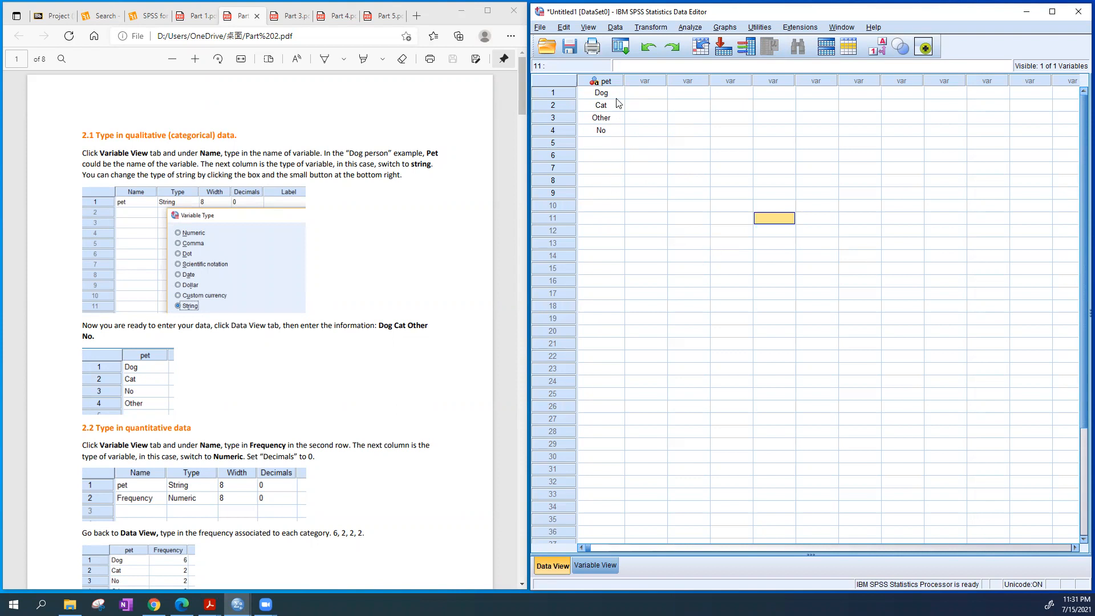
{"action": "left_click", "coordinate": [615, 83]}
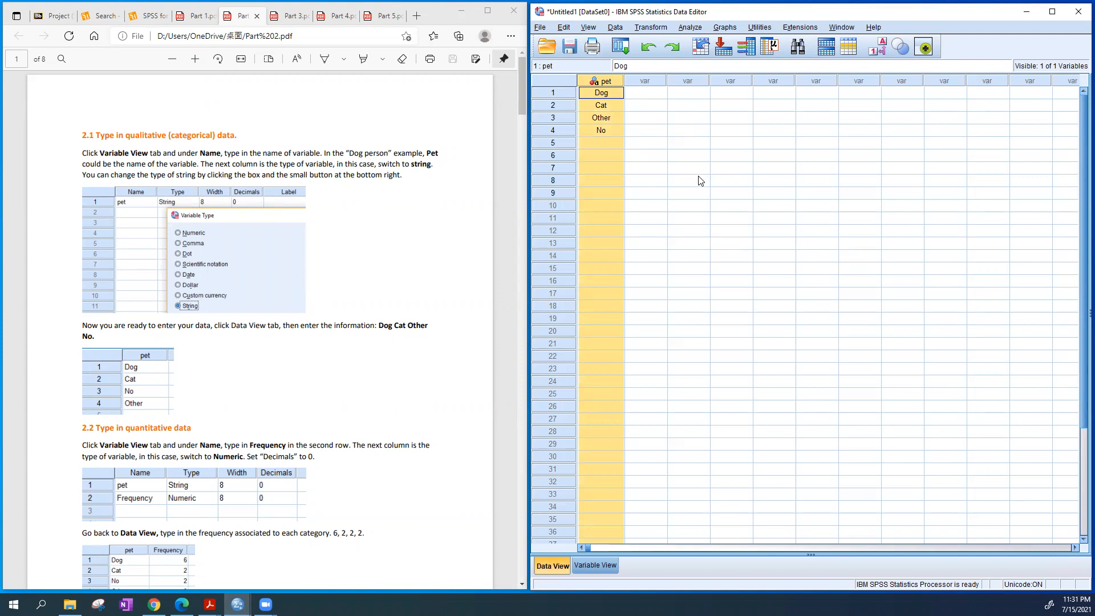
Create a second variable named Frequency in the row below pet, and view its column in the data grid
{"action": "scroll", "coordinate": [453, 368], "scroll_direction": "down", "scroll_amount": 3}
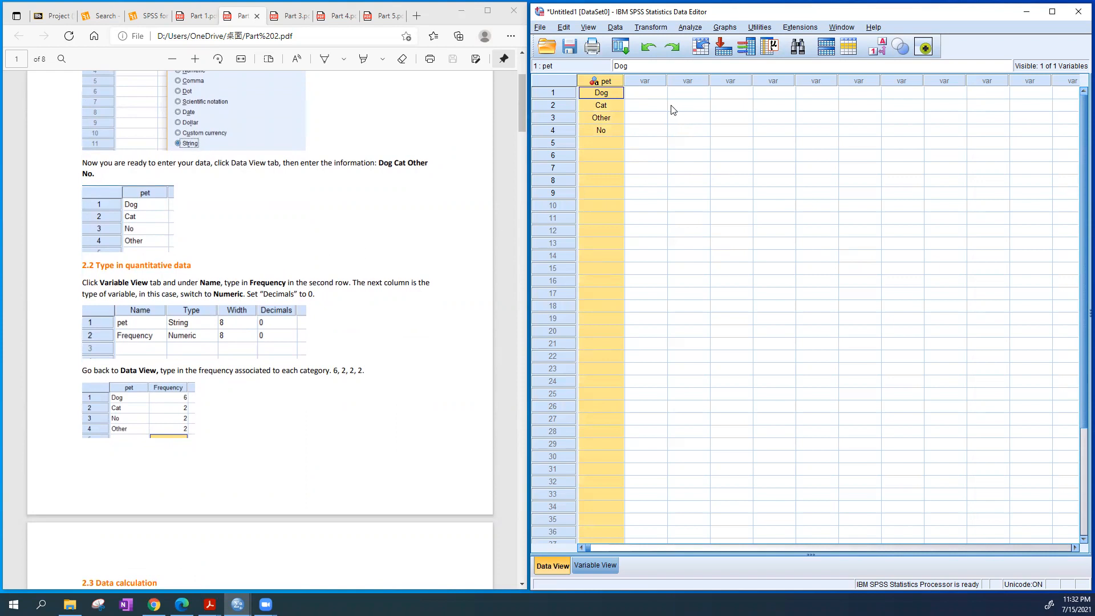
{"action": "left_click", "coordinate": [637, 81]}
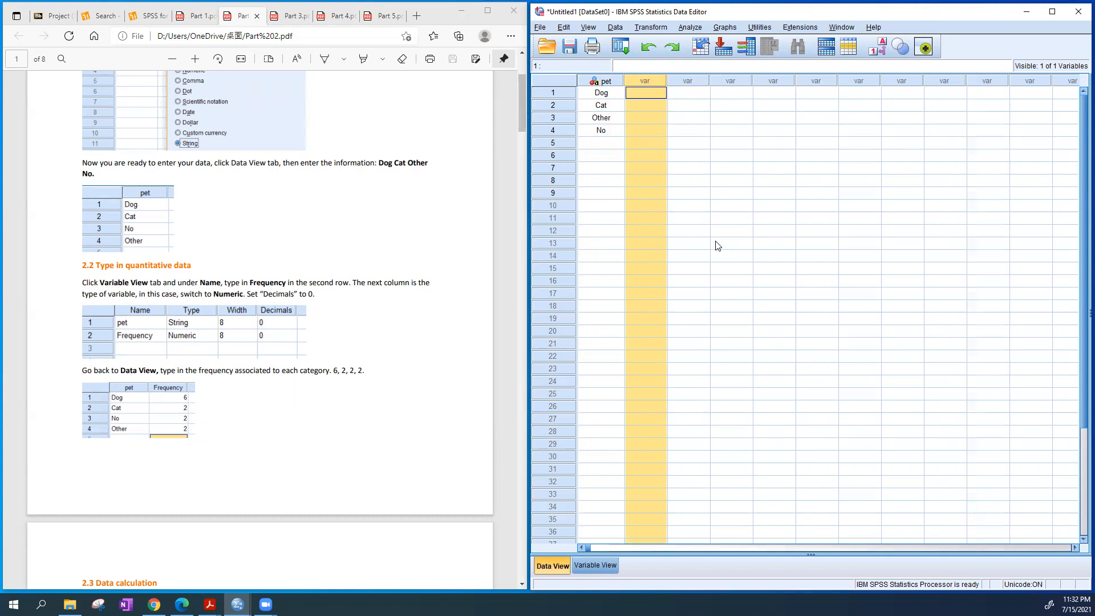
{"action": "left_click", "coordinate": [605, 564]}
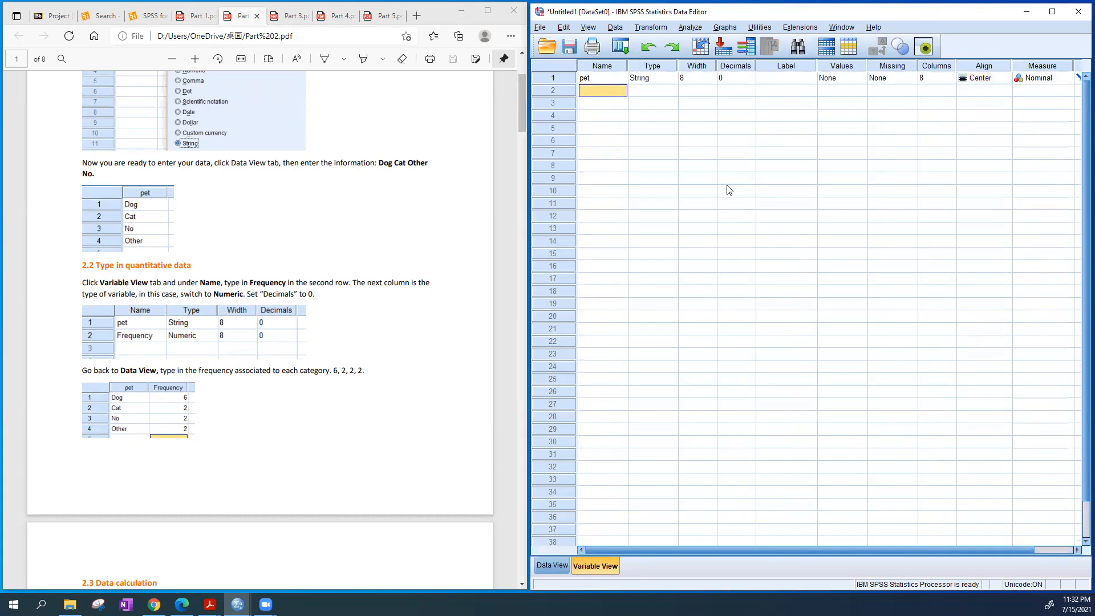
{"action": "type", "text": "Frequenc"}
{"action": "left_click", "coordinate": [734, 203]}
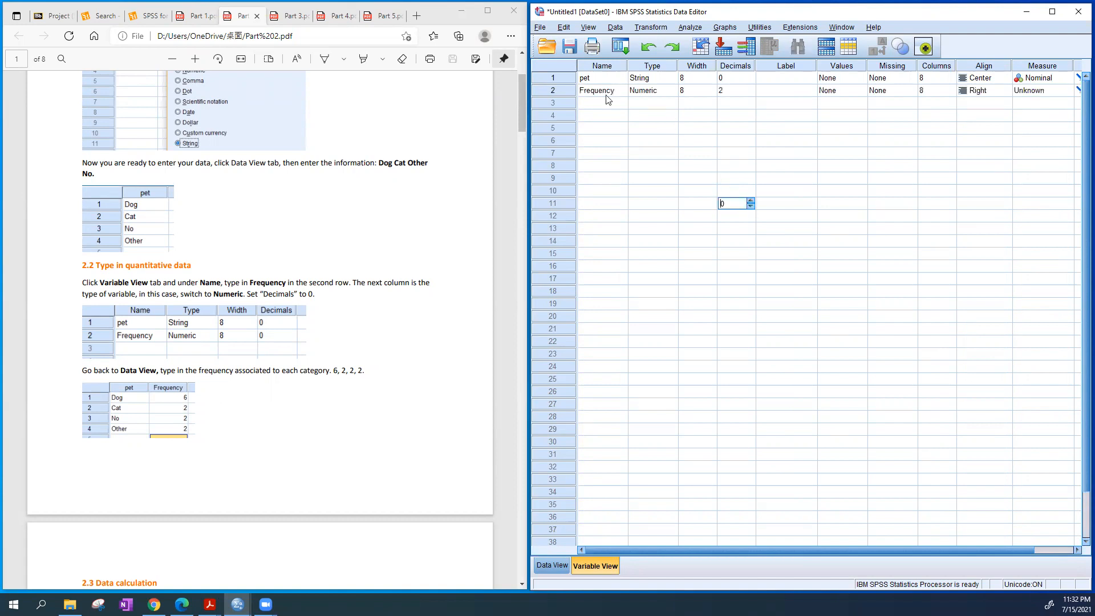
{"action": "left_click", "coordinate": [606, 93]}
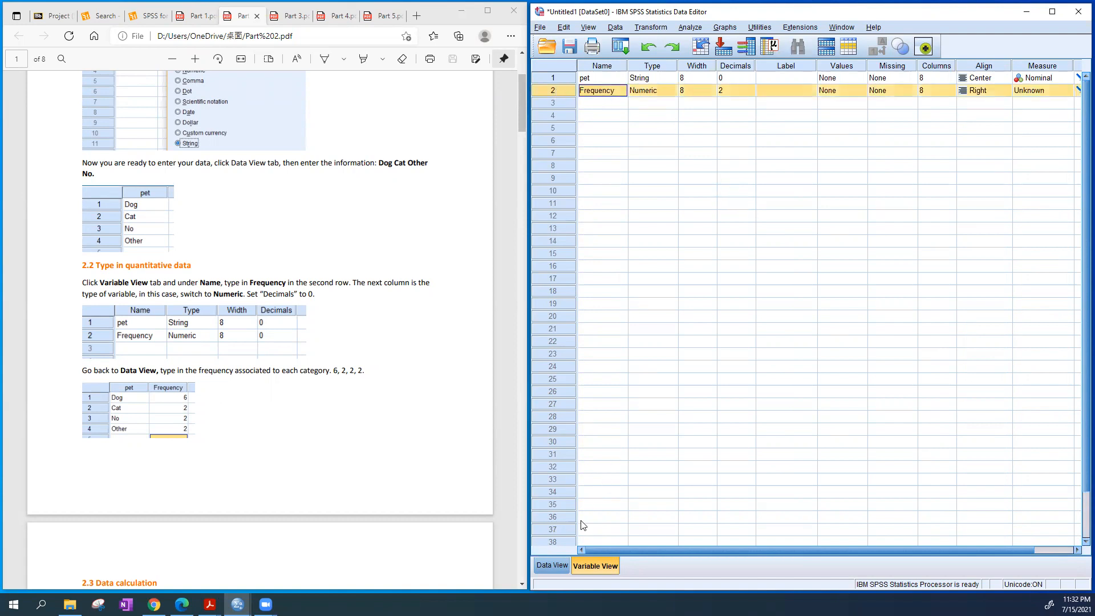
{"action": "left_click", "coordinate": [552, 565]}
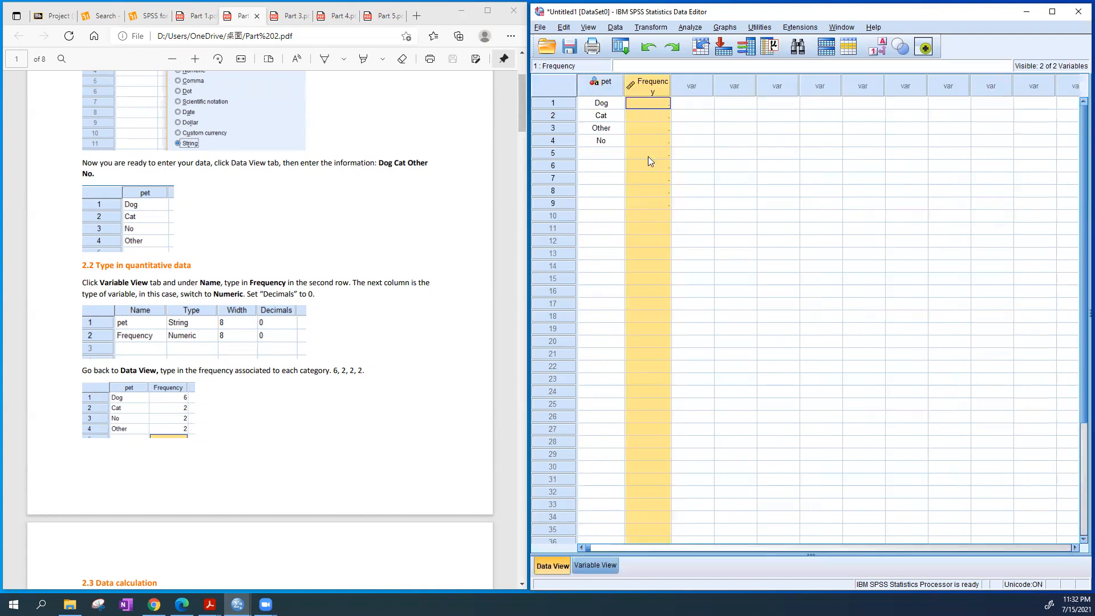
Set the Frequency variable's decimals to 0 and its alignment to Center
{"action": "left_click", "coordinate": [596, 565]}
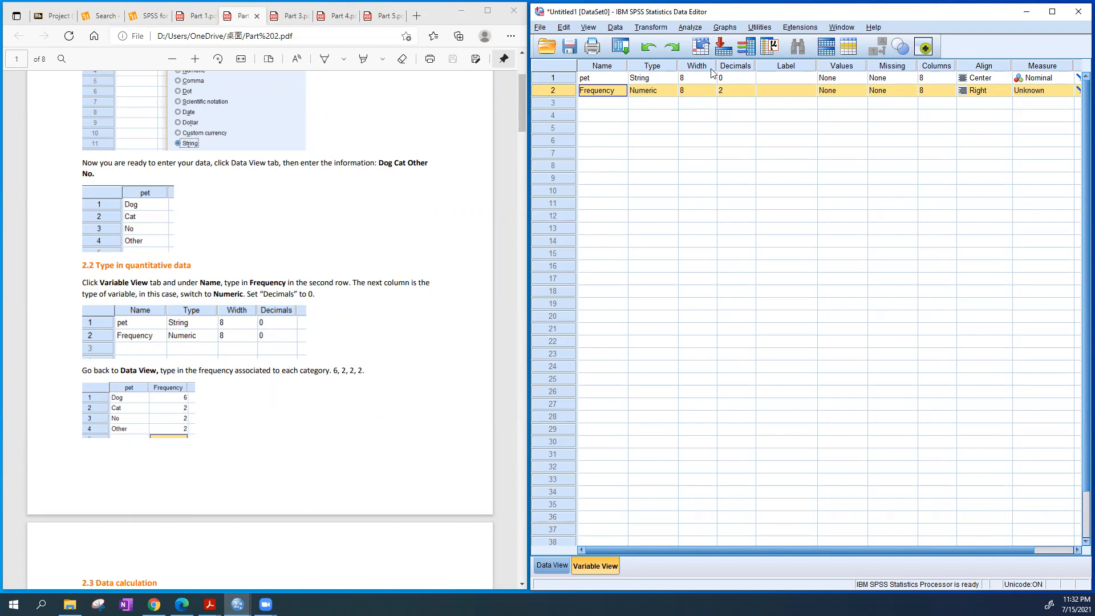
{"action": "left_click", "coordinate": [746, 96]}
{"action": "left_click", "coordinate": [732, 92]}
{"action": "type", "text": "0"}
{"action": "left_click", "coordinate": [733, 90]}
{"action": "left_click", "coordinate": [859, 180]}
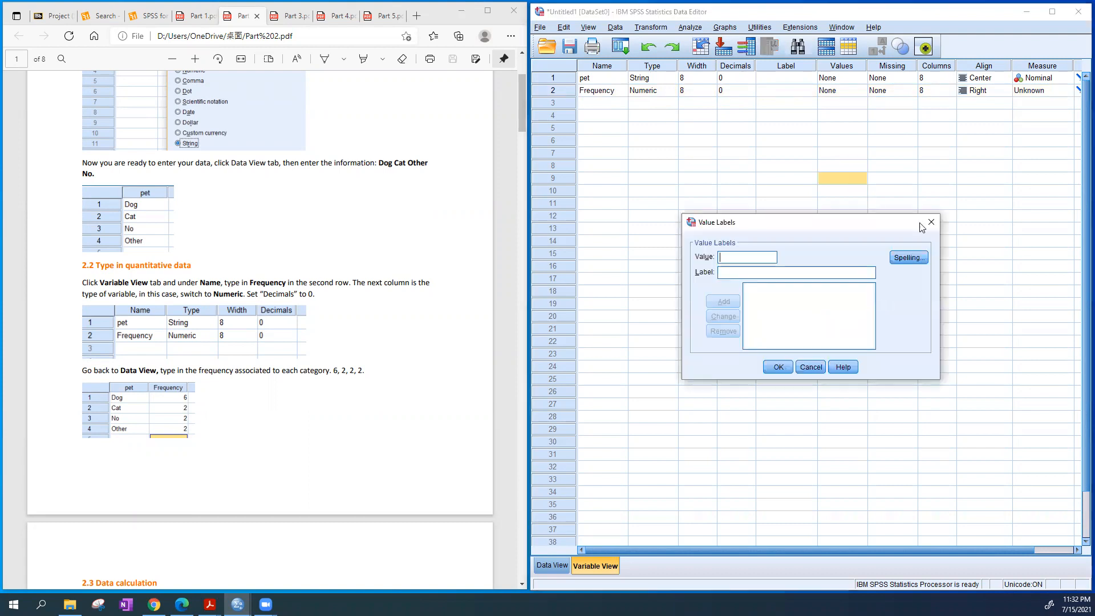
{"action": "left_click", "coordinate": [932, 221]}
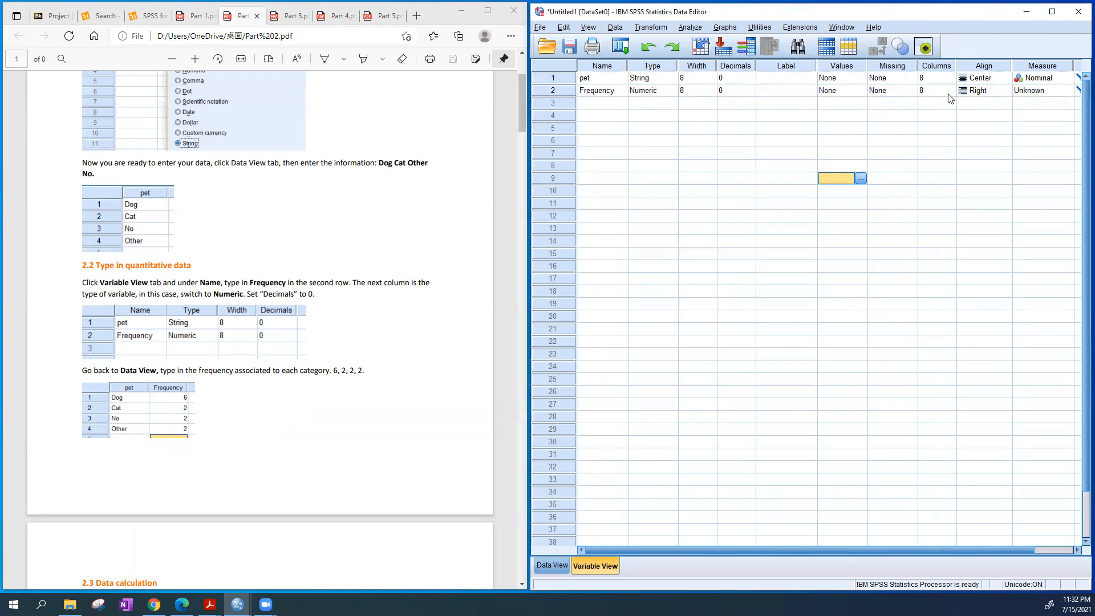
{"action": "left_click", "coordinate": [978, 92]}
{"action": "left_click", "coordinate": [982, 125]}
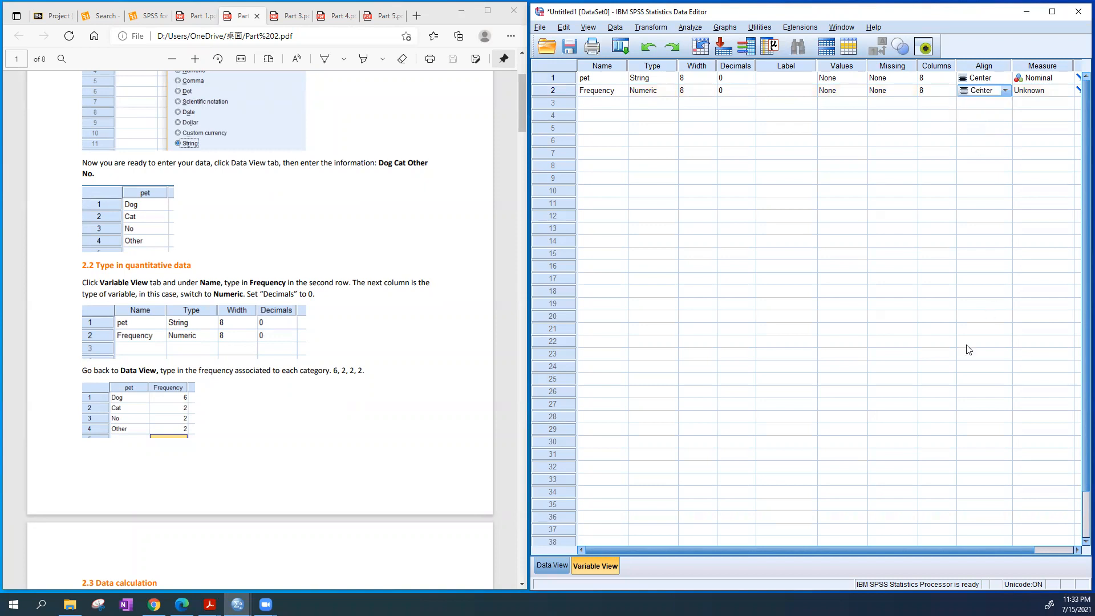
Widen the Frequency column to fit its name and enter 6, 2, 2 and 2 for Dog, Cat, Other and No
{"action": "left_click", "coordinate": [548, 565]}
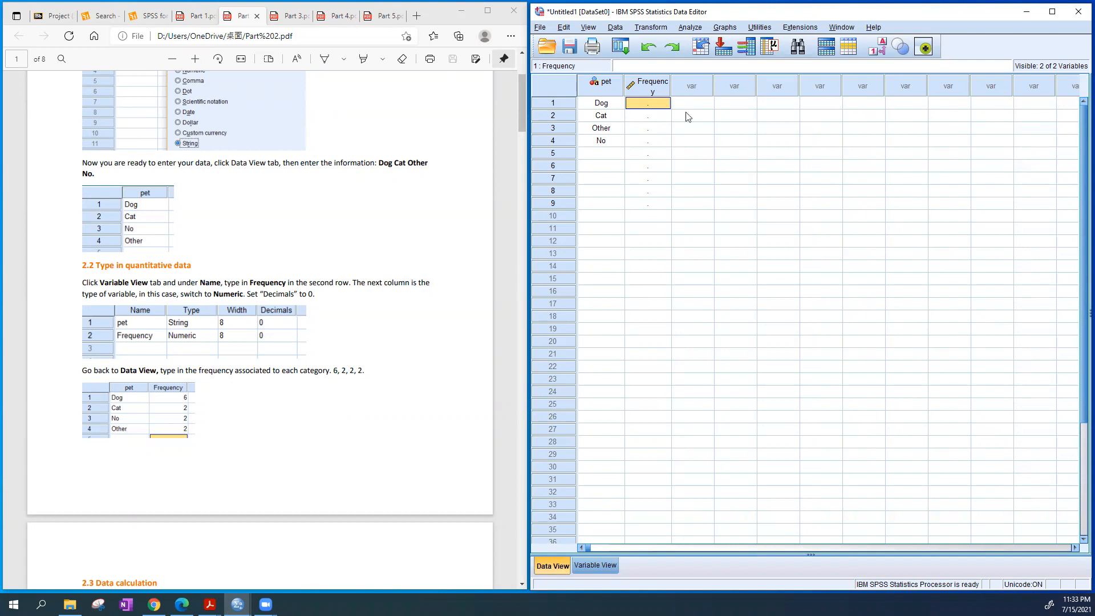
{"action": "left_click_drag", "start_coordinate": [671, 86], "coordinate": [686, 85]}
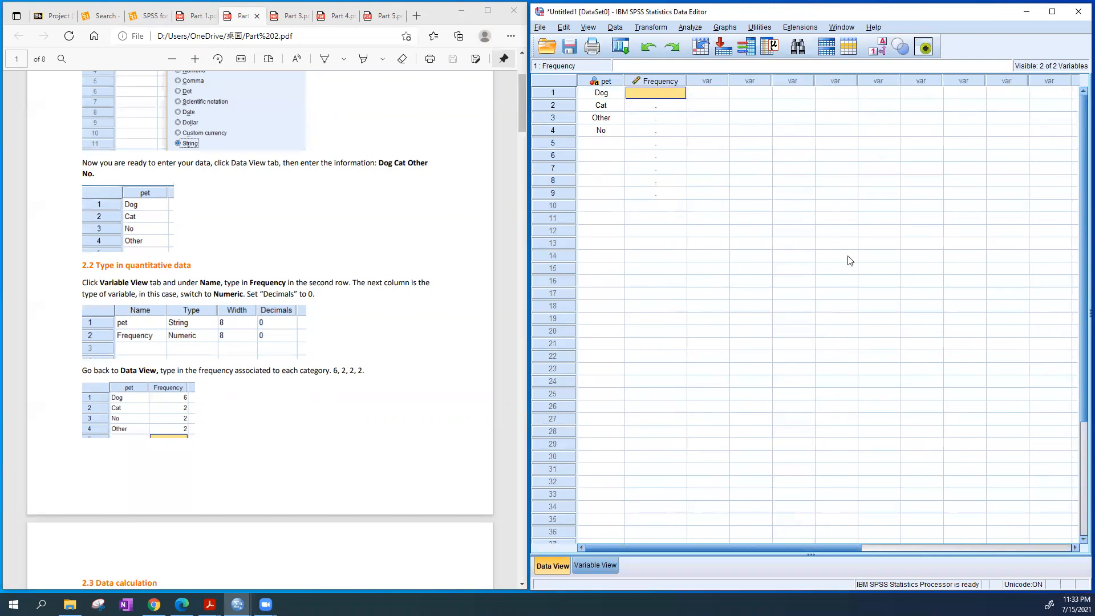
{"action": "type", "text": "6"}
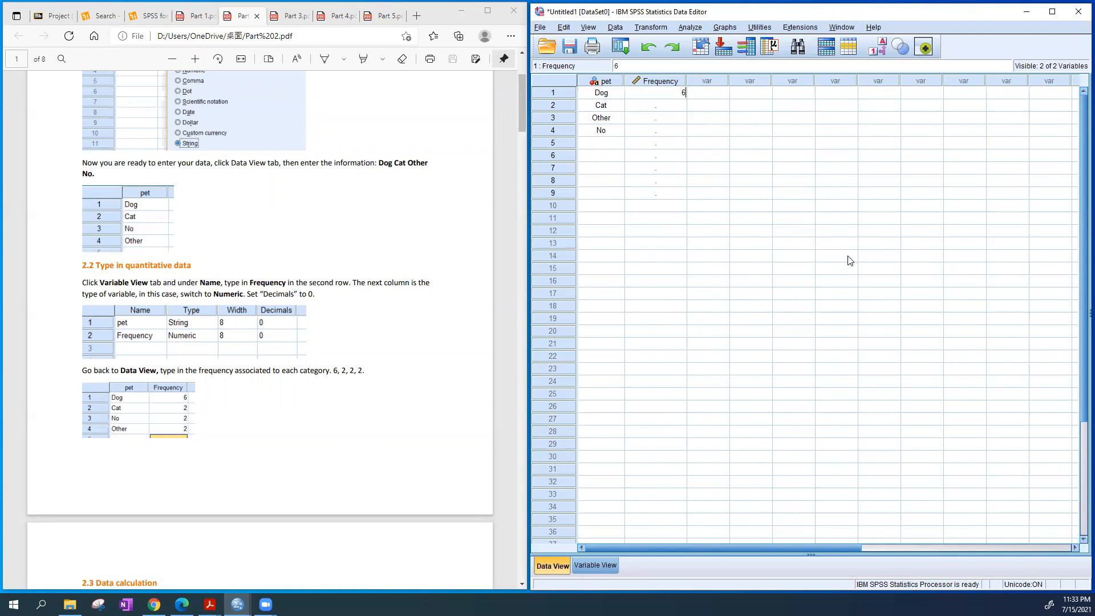
{"action": "key", "text": "Return"}
{"action": "type", "text": "2"}
{"action": "key", "text": "Return"}
{"action": "type", "text": "2"}
{"action": "key", "text": "Return"}
{"action": "type", "text": "2"}
{"action": "left_click", "coordinate": [863, 267]}
Try to clear the empty Frequency cells in rows 5 to 9
{"action": "left_click_drag", "start_coordinate": [662, 144], "coordinate": [667, 194]}
{"action": "right_click", "coordinate": [670, 193]}
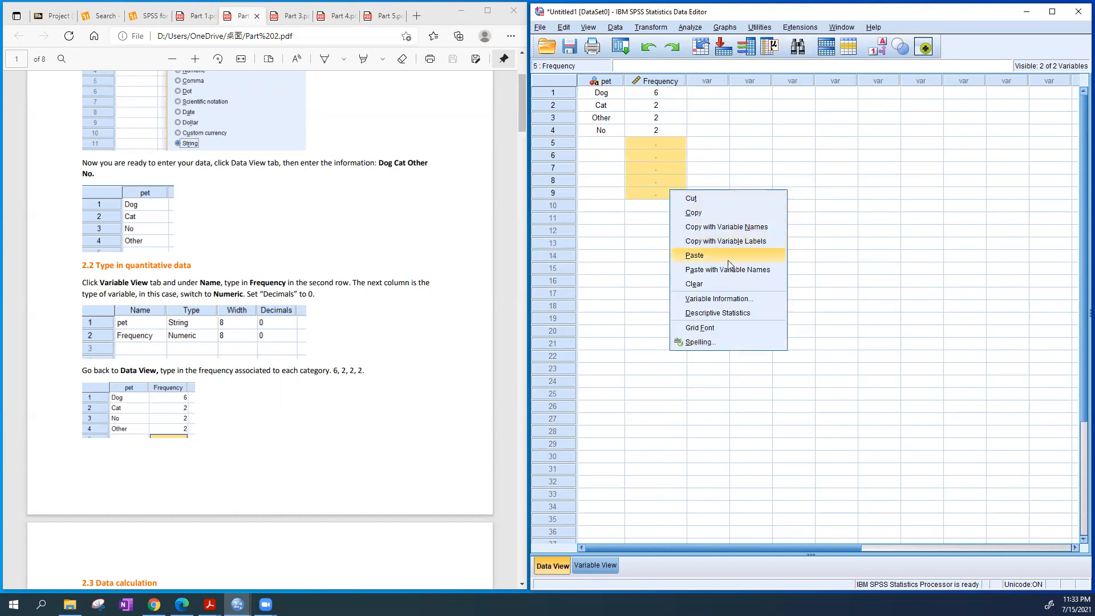
{"action": "left_click", "coordinate": [725, 283]}
{"action": "left_click", "coordinate": [754, 255]}
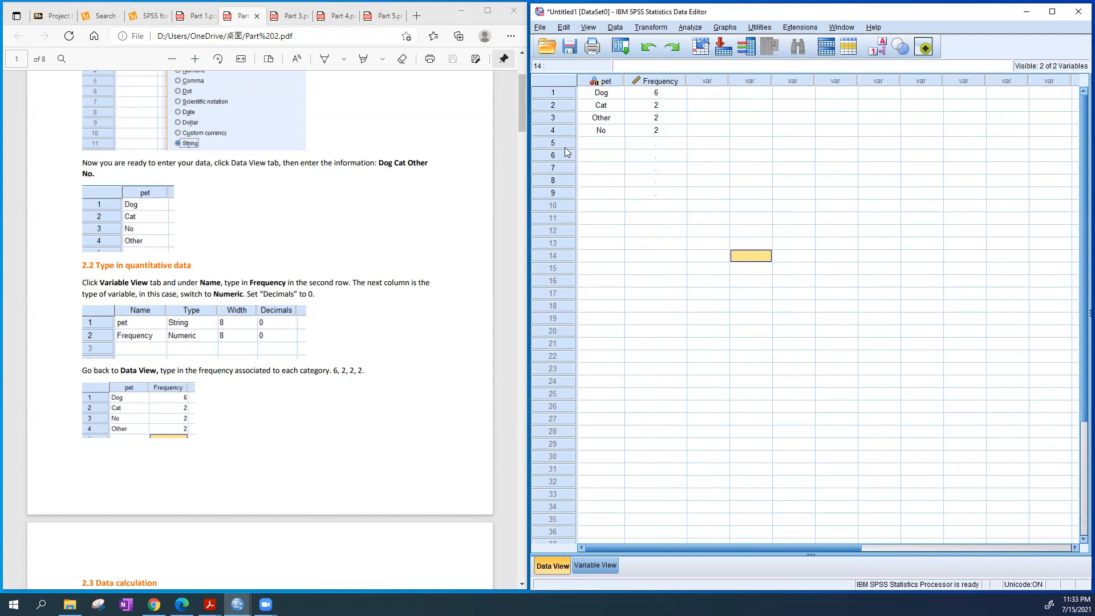
Clear the empty case rows 5 to 9 from the data grid
{"action": "left_click_drag", "start_coordinate": [564, 142], "coordinate": [562, 196]}
{"action": "right_click", "coordinate": [559, 193]}
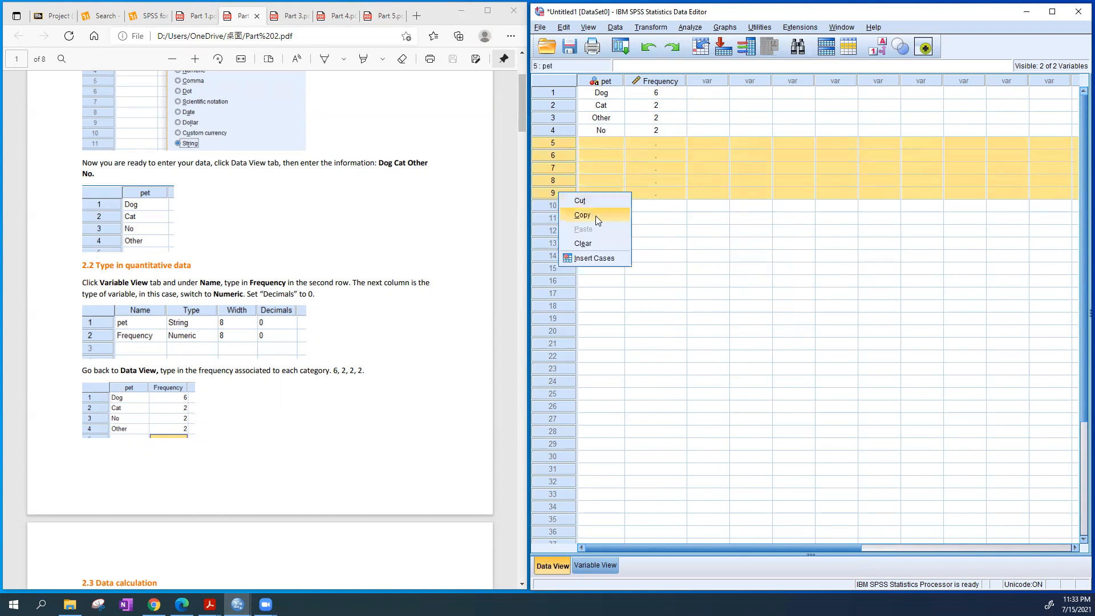
{"action": "left_click", "coordinate": [598, 249]}
{"action": "left_click", "coordinate": [682, 216]}
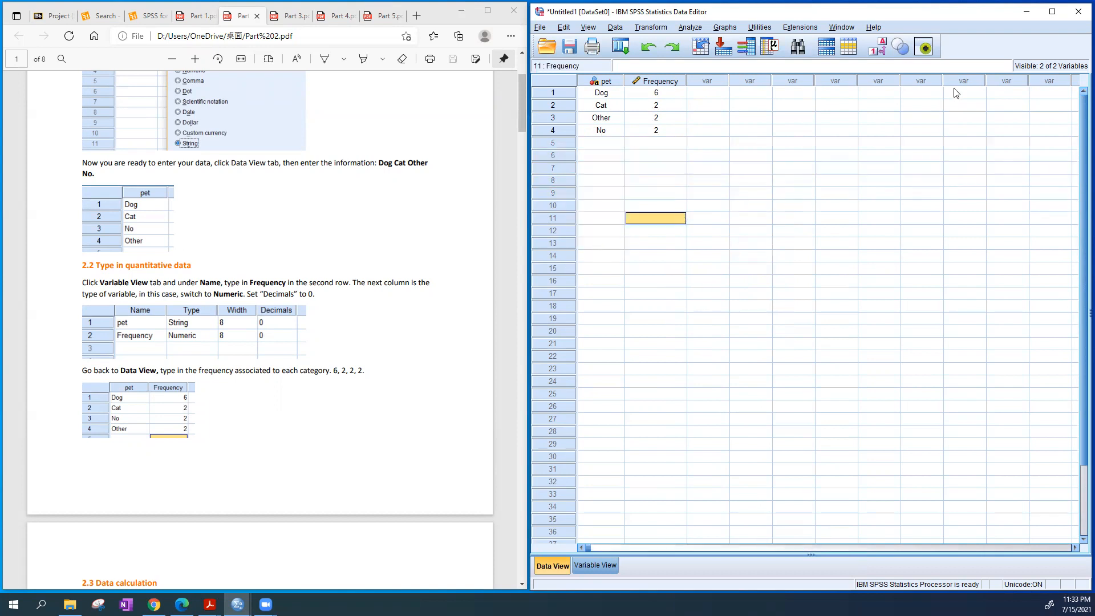
{"action": "left_click", "coordinate": [866, 219]}
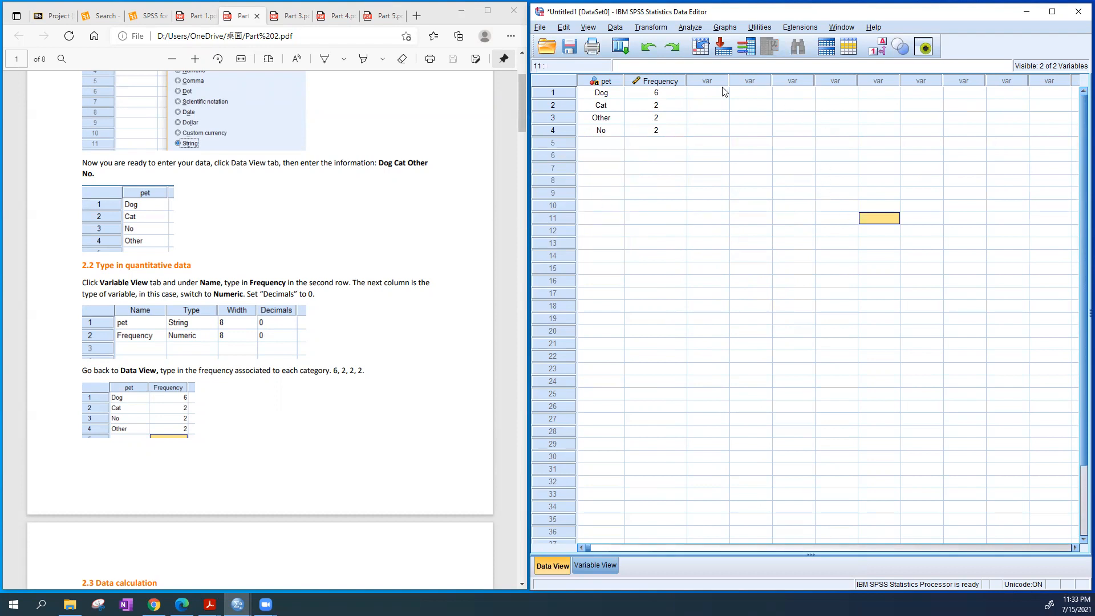
Consult the guide's section 2.3, start Compute Variable, and name the target variable RF
{"action": "scroll", "coordinate": [328, 309], "scroll_direction": "down", "scroll_amount": 5}
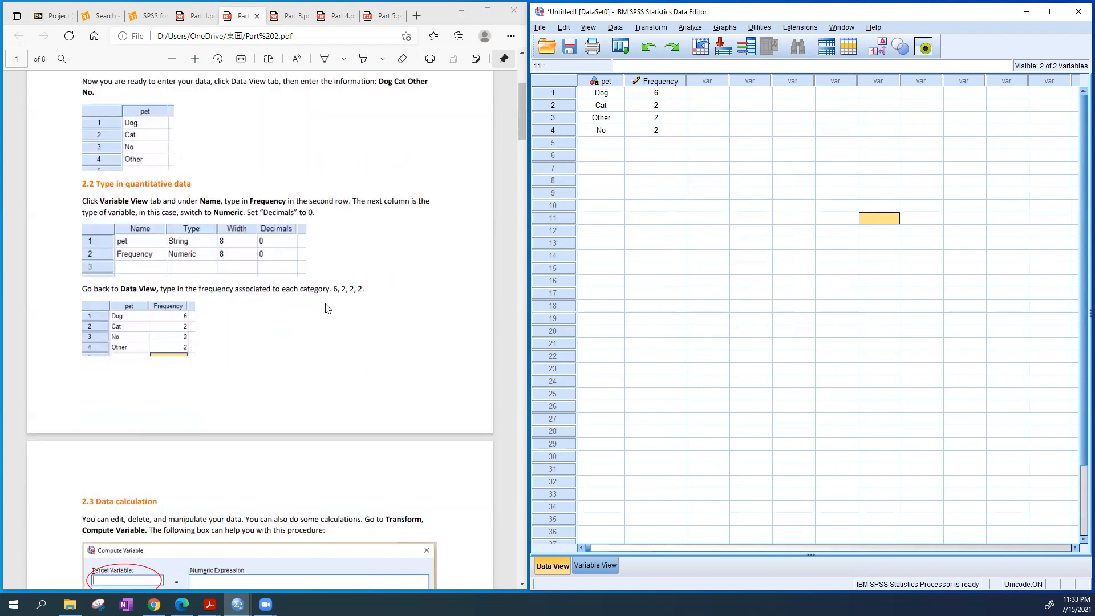
{"action": "scroll", "coordinate": [328, 308], "scroll_direction": "down", "scroll_amount": 4}
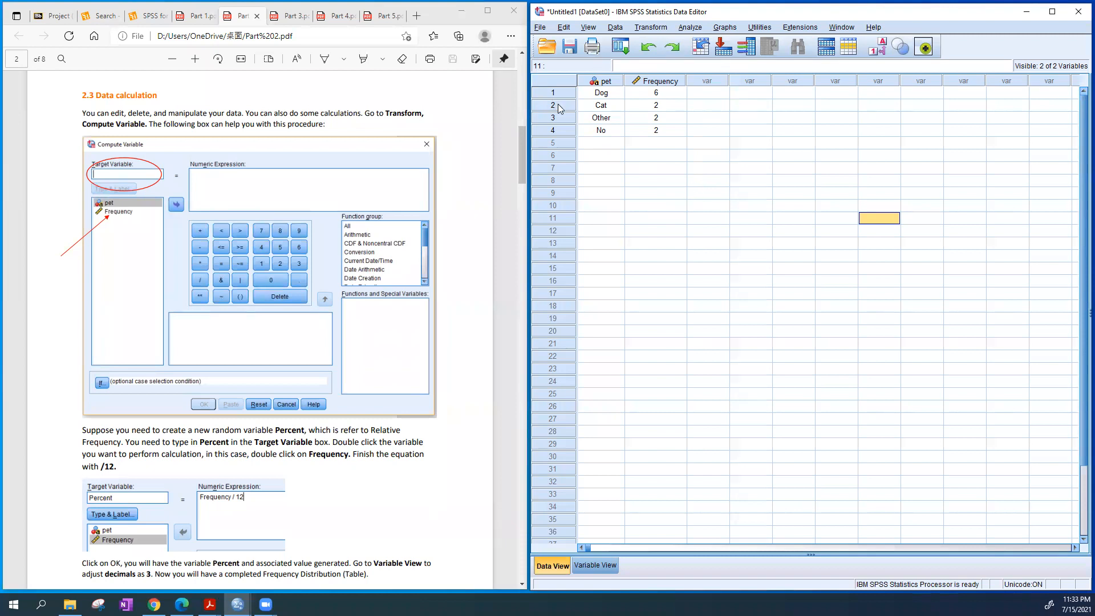
{"action": "left_click", "coordinate": [600, 82]}
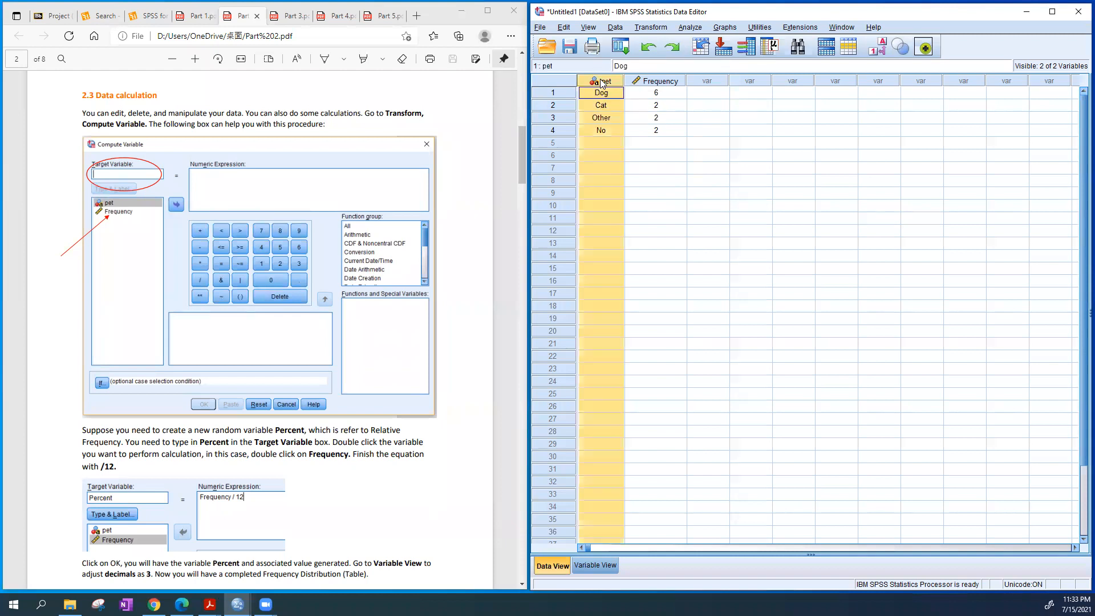
{"action": "left_click", "coordinate": [672, 81]}
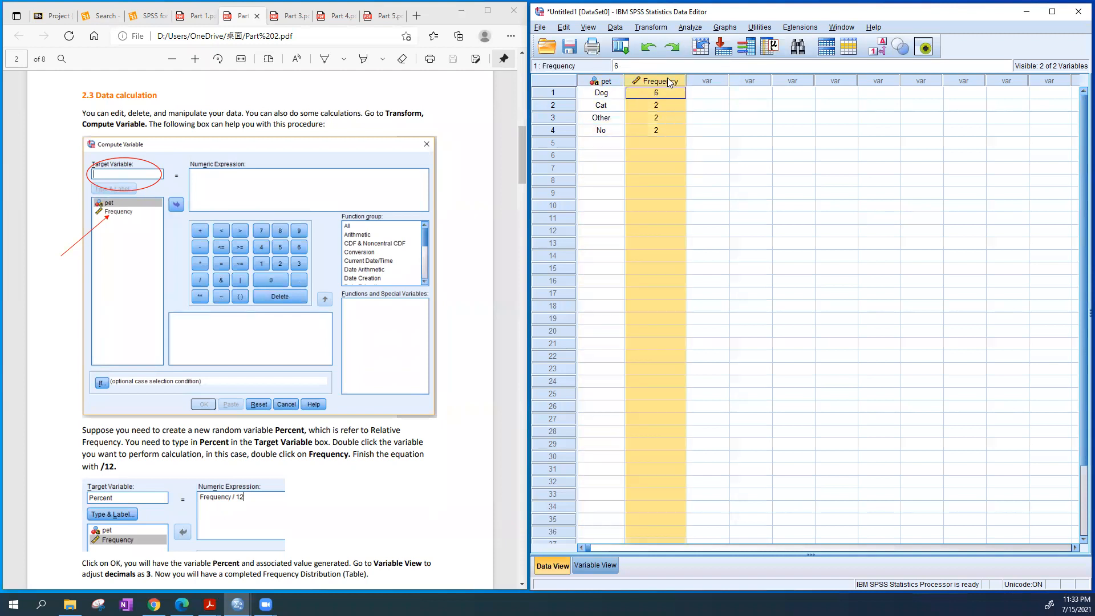
{"action": "left_click", "coordinate": [709, 83]}
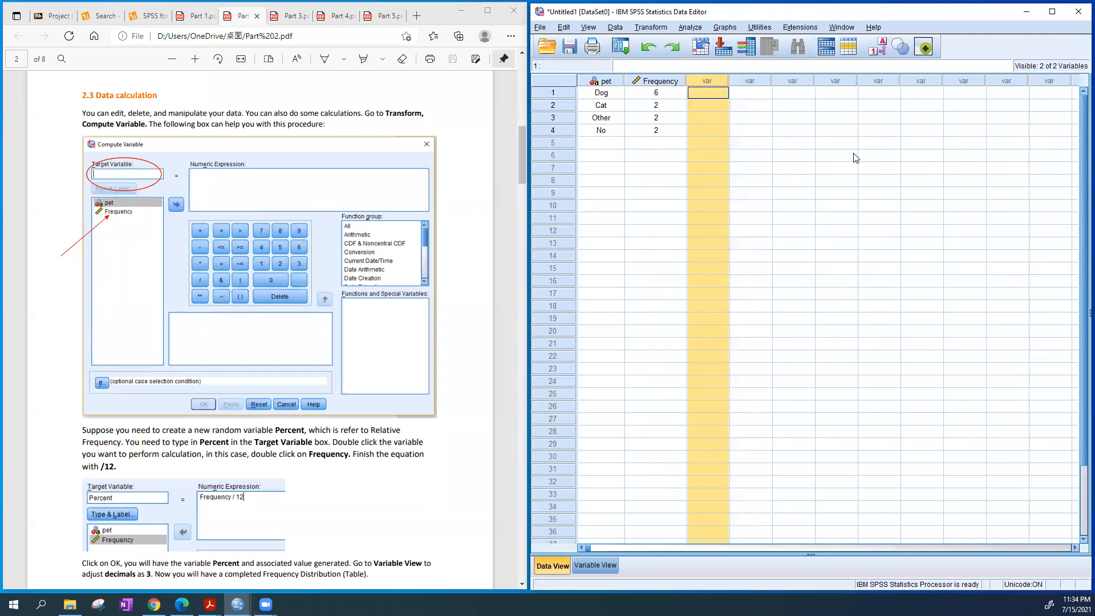
{"action": "left_click", "coordinate": [651, 28]}
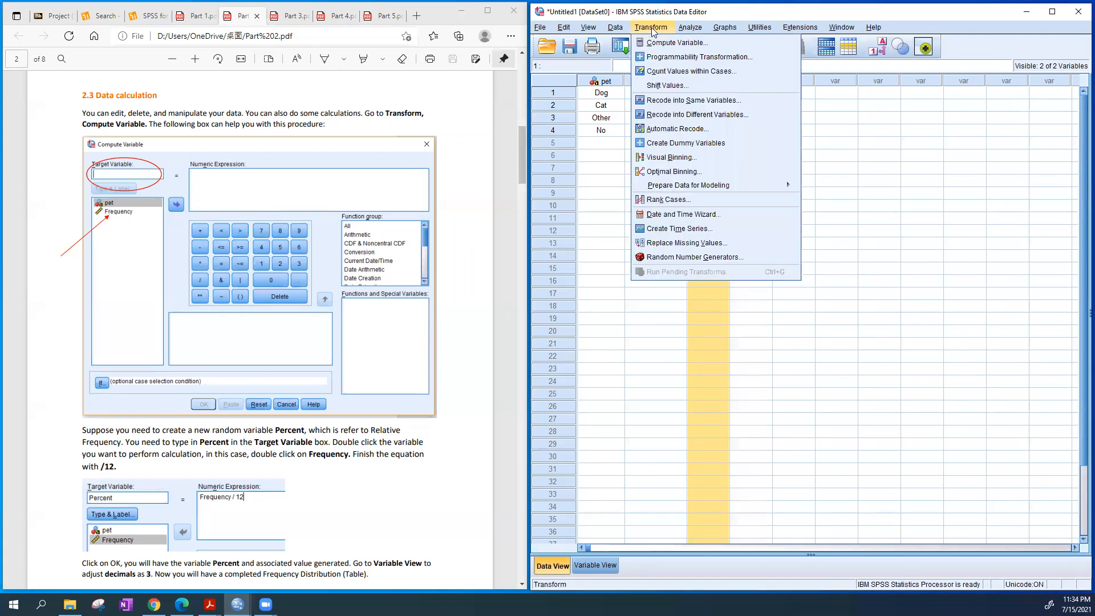
{"action": "left_click", "coordinate": [740, 46]}
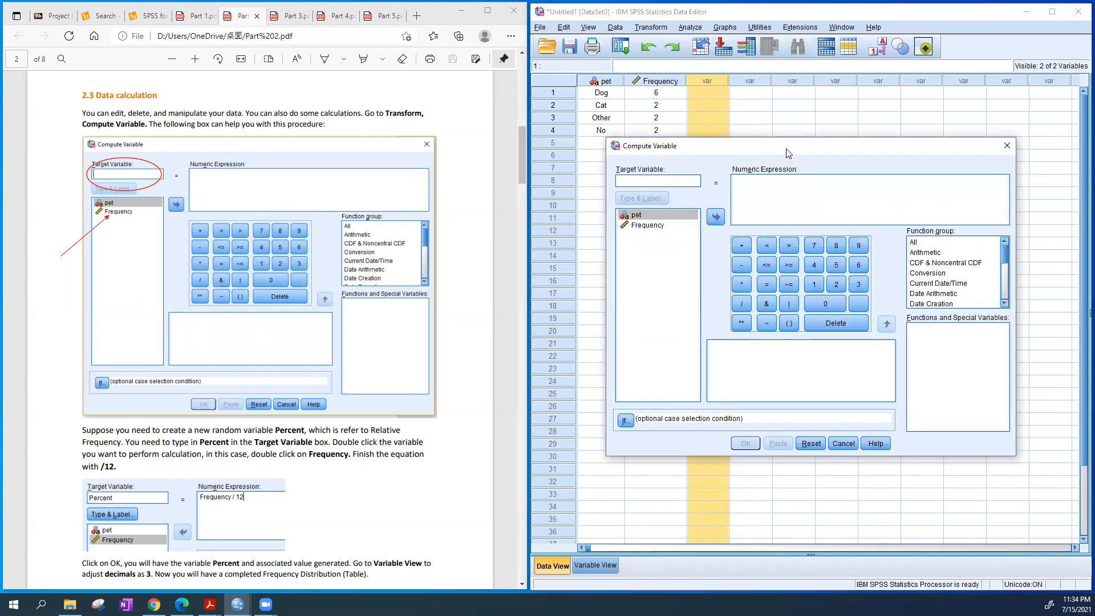
{"action": "left_click_drag", "start_coordinate": [775, 144], "coordinate": [776, 129]}
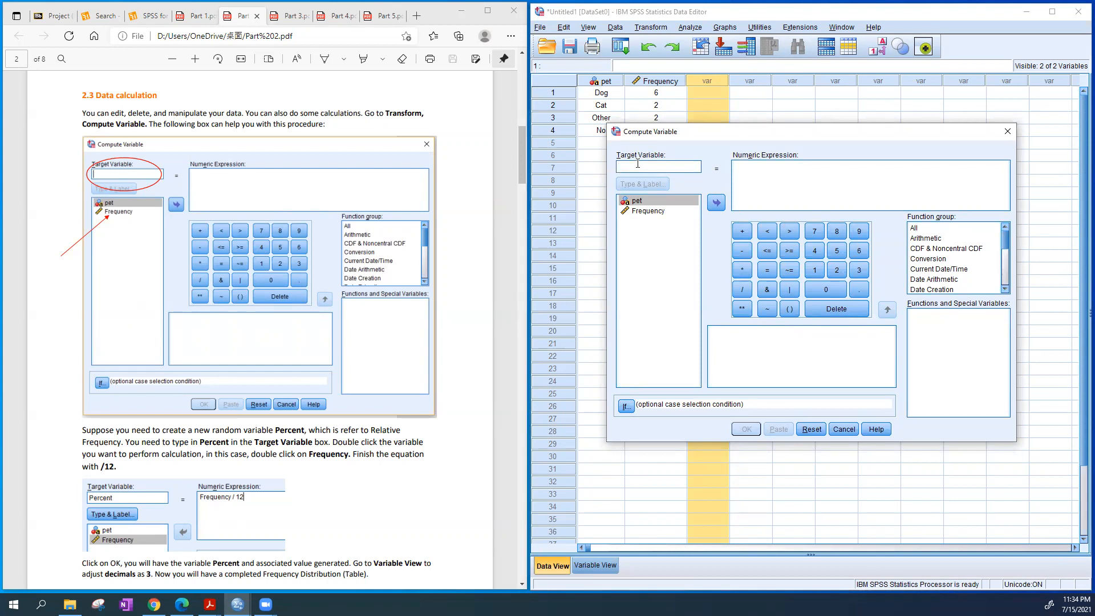
{"action": "type", "text": "RF"}
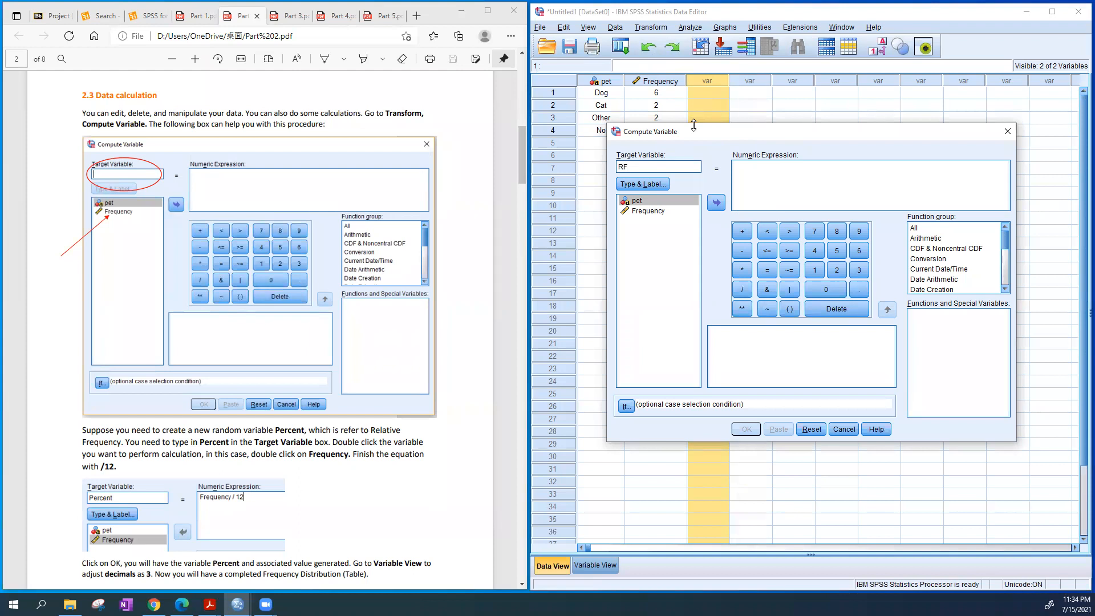
Define the numeric expression for RF as Frequency / (6+2+2+2) and run the computation
{"action": "left_click_drag", "start_coordinate": [693, 127], "coordinate": [695, 147]}
{"action": "left_click", "coordinate": [761, 200]}
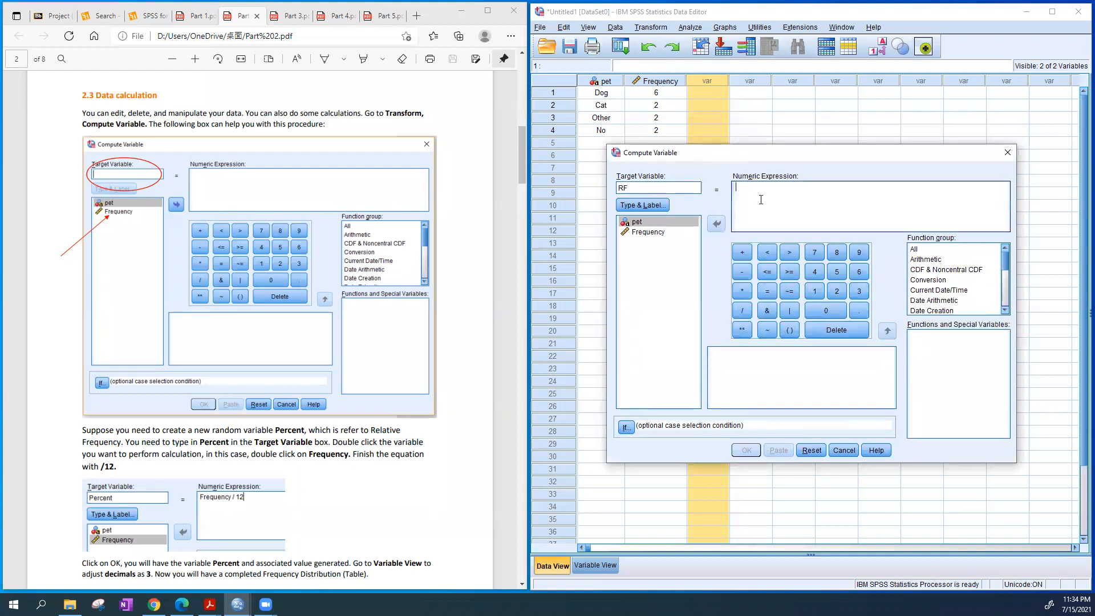
{"action": "left_click", "coordinate": [650, 236]}
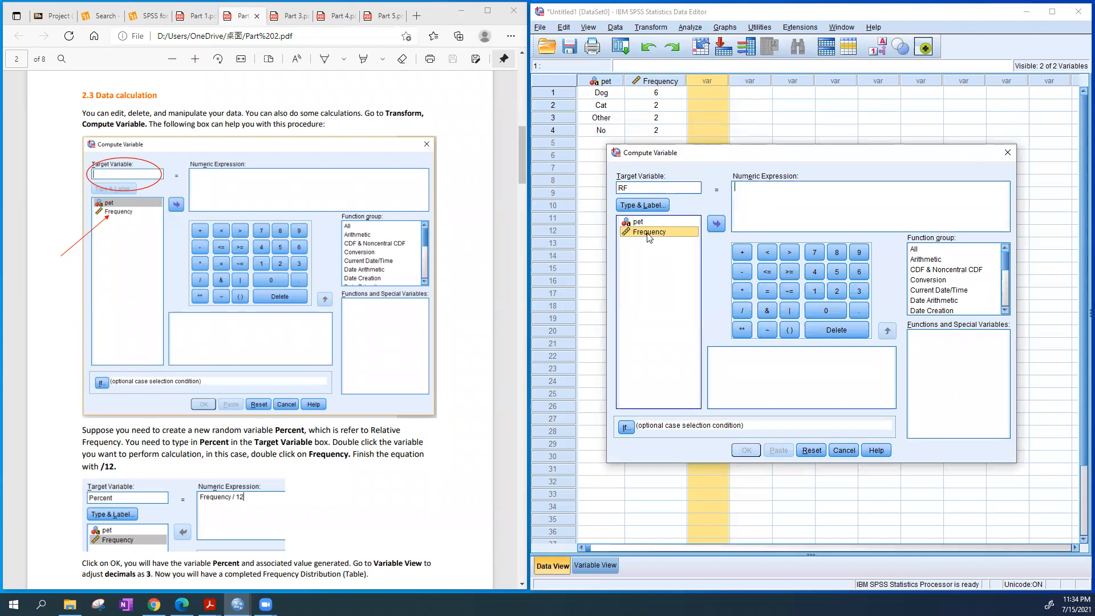
{"action": "double_click", "coordinate": [651, 232]}
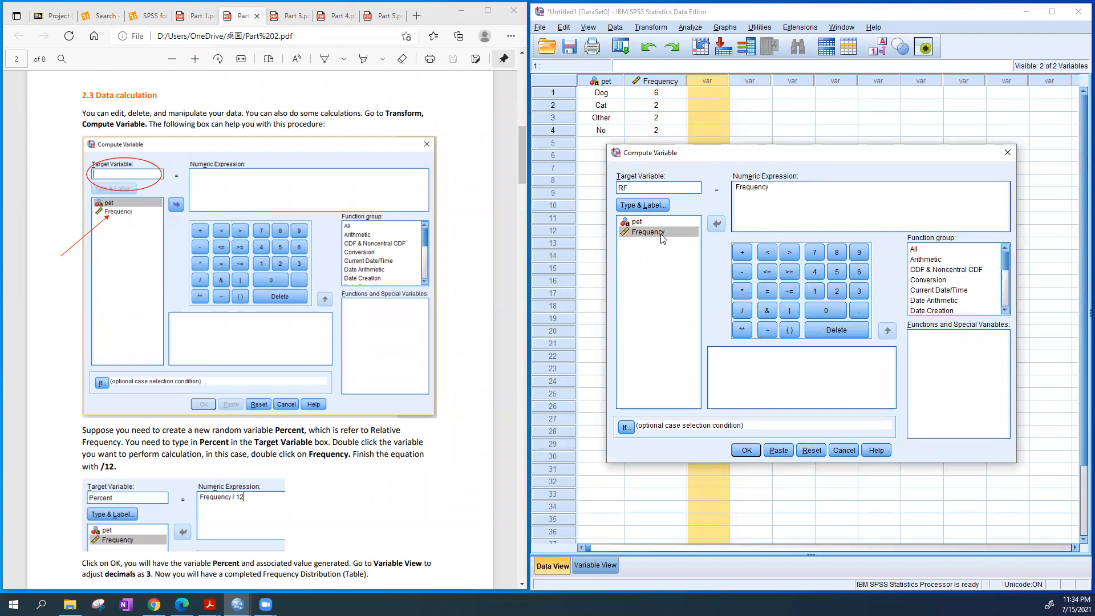
{"action": "left_click_drag", "start_coordinate": [773, 188], "coordinate": [734, 190]}
{"action": "left_click", "coordinate": [785, 193]}
{"action": "left_click", "coordinate": [743, 310]}
{"action": "type", "text": "6+2+2+2"}
{"action": "left_click", "coordinate": [746, 450]}
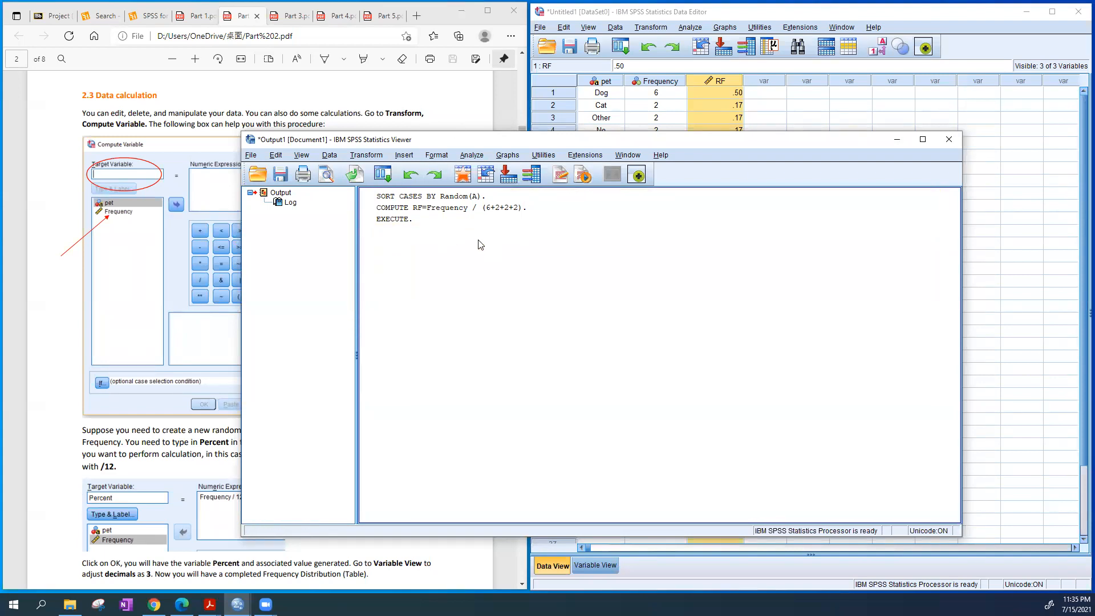
Review the computed RF column and set the RF variable's decimals to 4
{"action": "left_click", "coordinate": [1029, 197]}
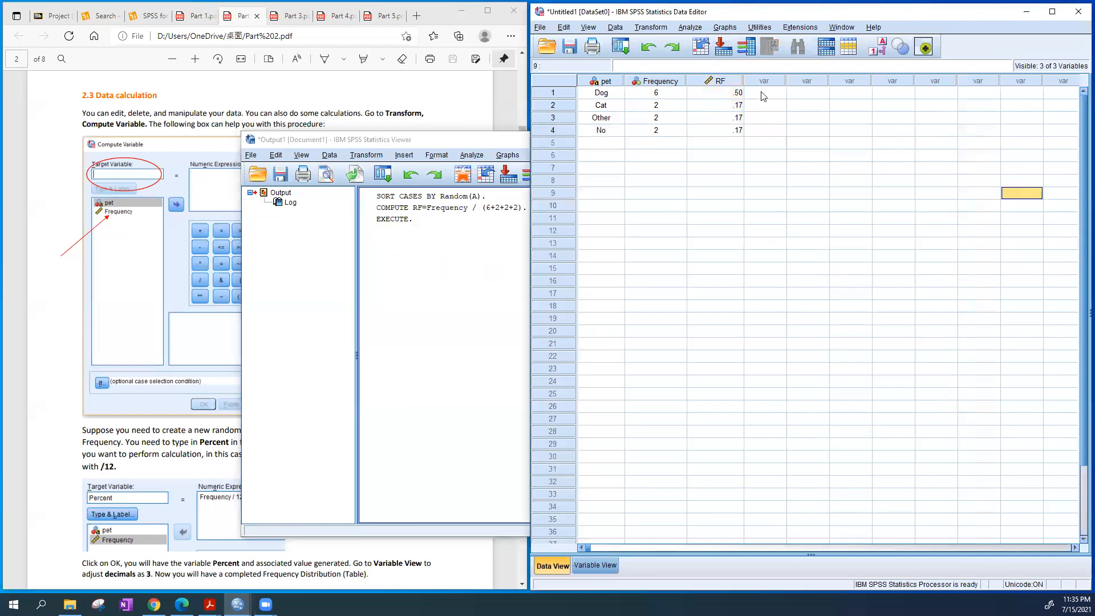
{"action": "left_click", "coordinate": [730, 82]}
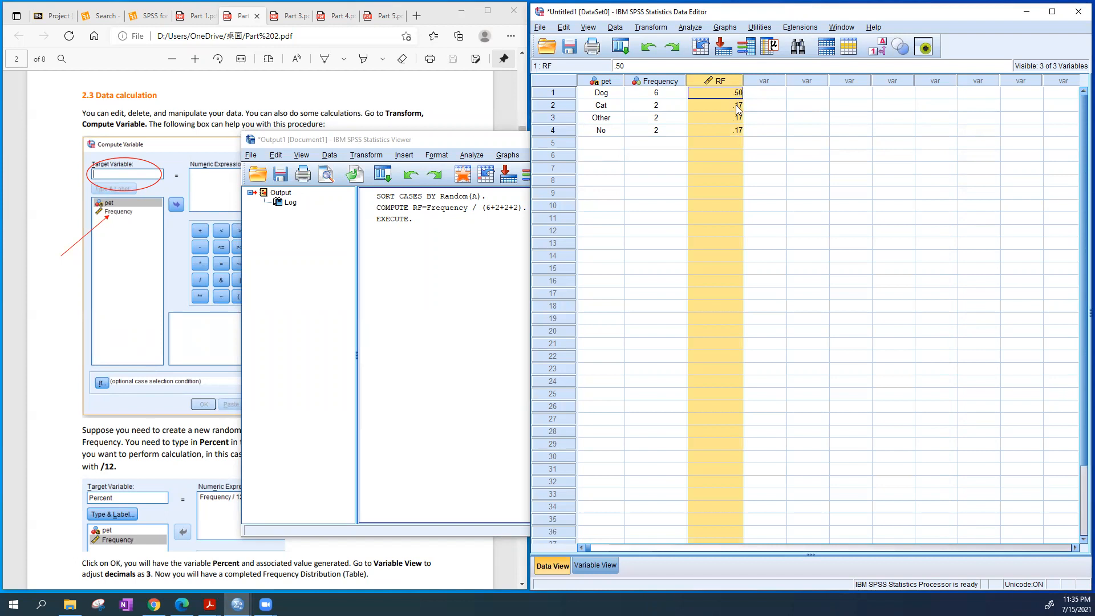
{"action": "left_click", "coordinate": [785, 194]}
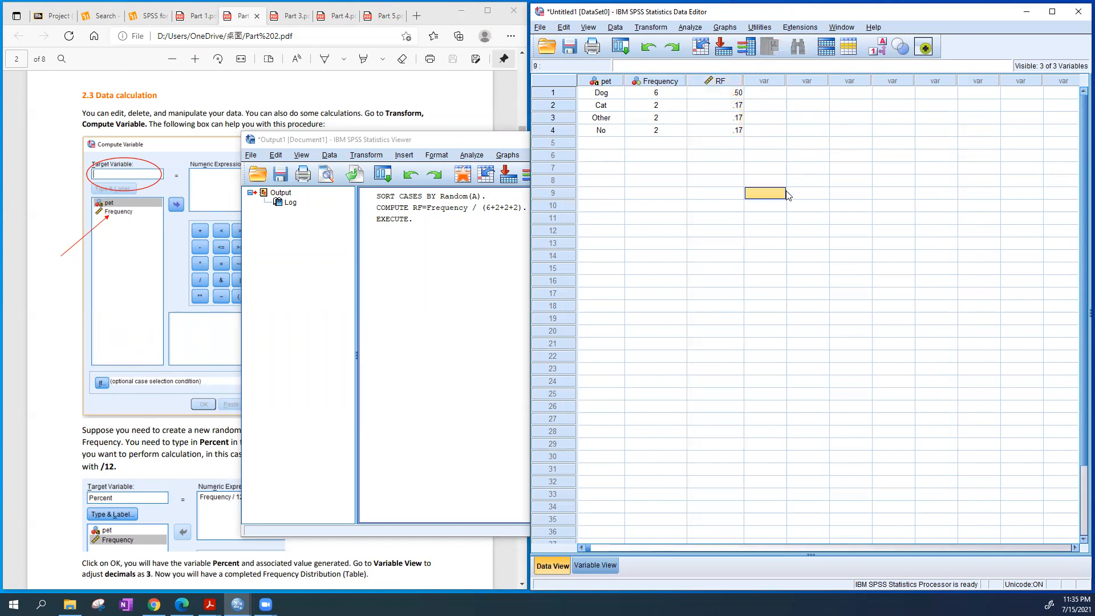
{"action": "left_click", "coordinate": [596, 565]}
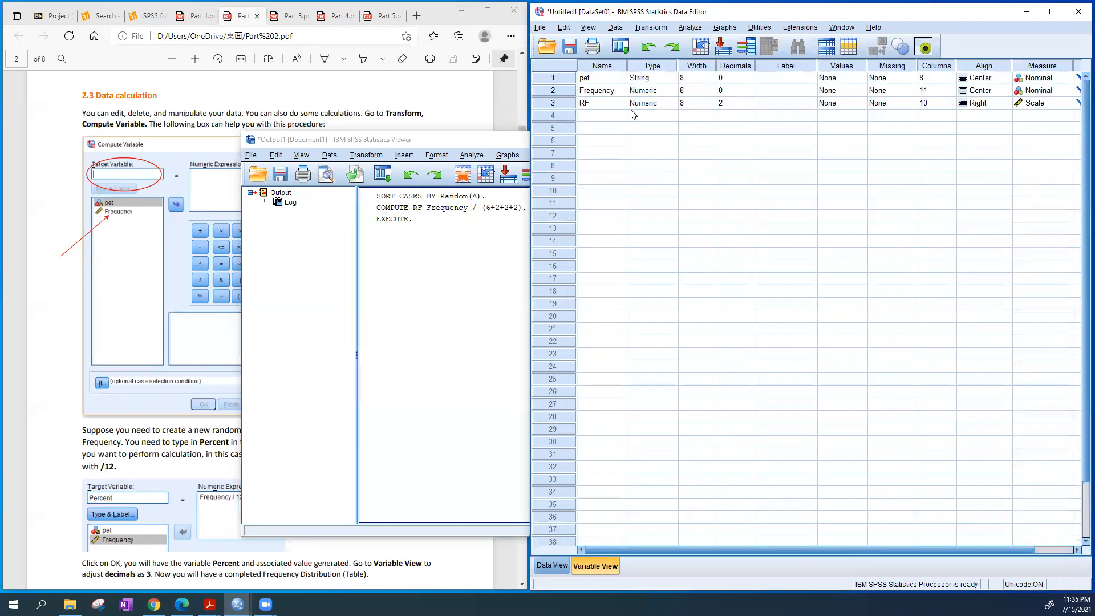
{"action": "left_click", "coordinate": [553, 565]}
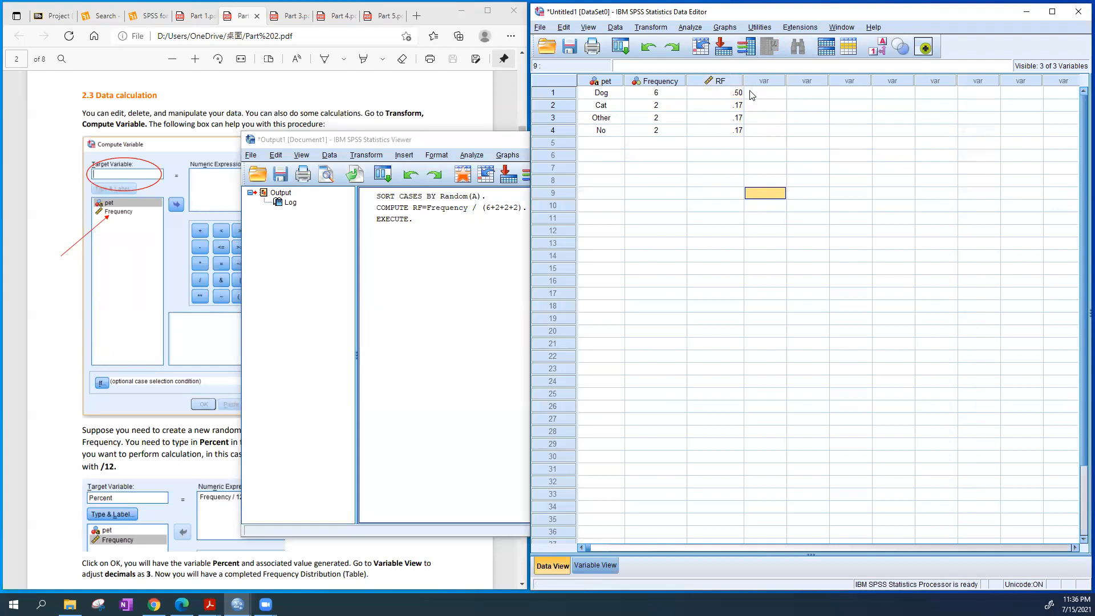
{"action": "left_click", "coordinate": [595, 565]}
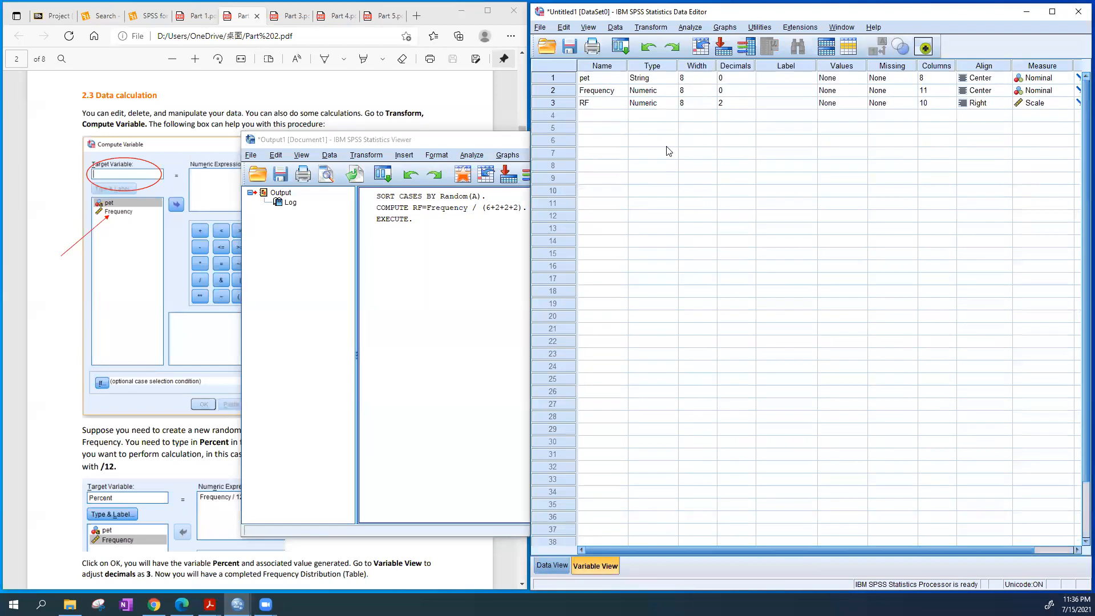
{"action": "left_click", "coordinate": [740, 105]}
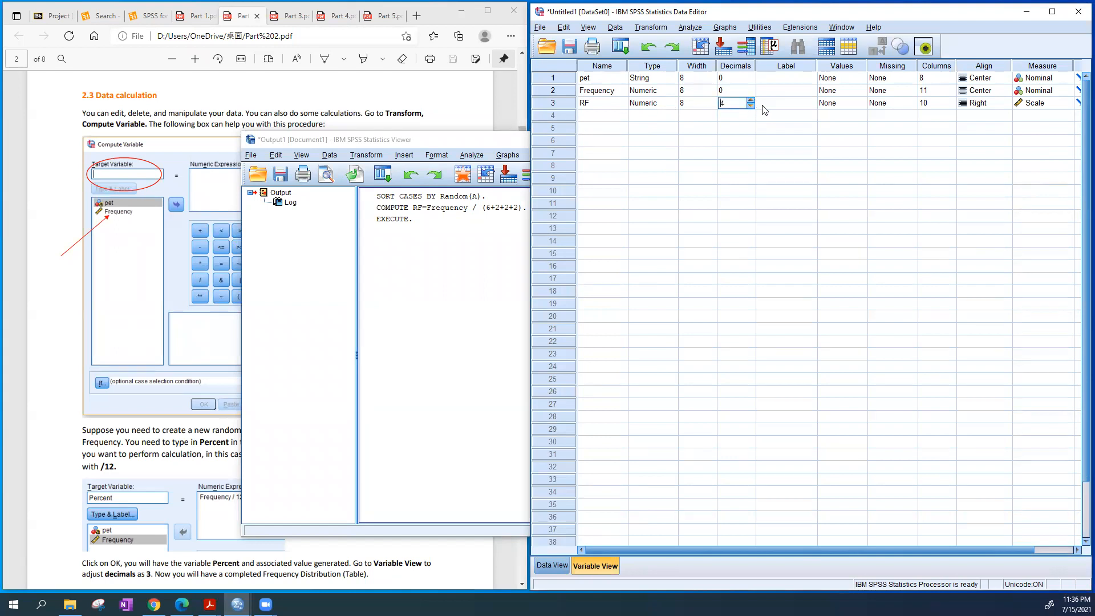
{"action": "double_click", "coordinate": [859, 129]}
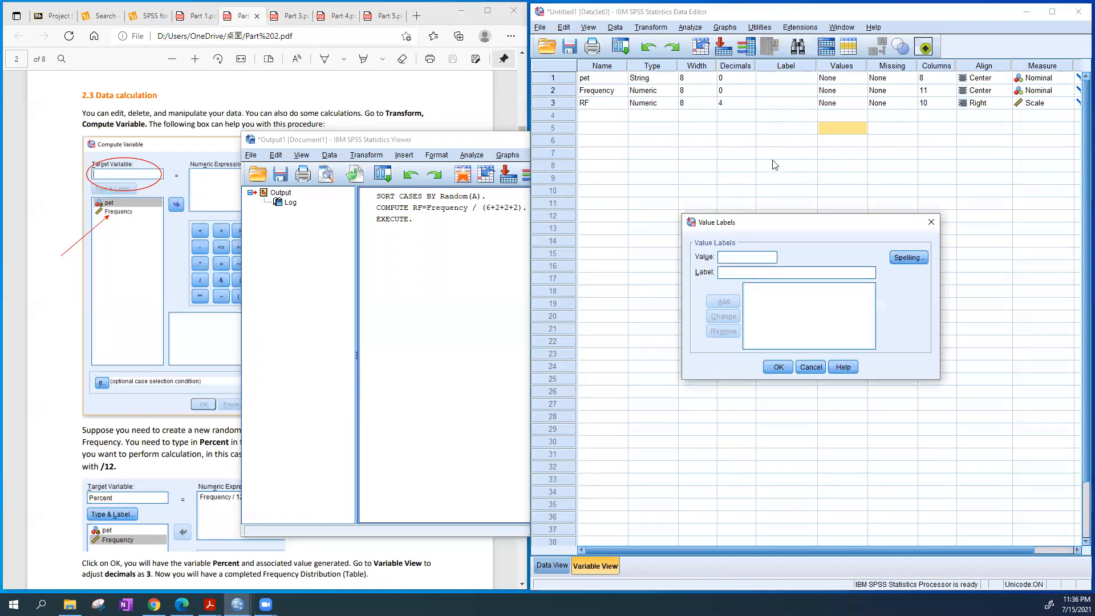
{"action": "left_click", "coordinate": [931, 222]}
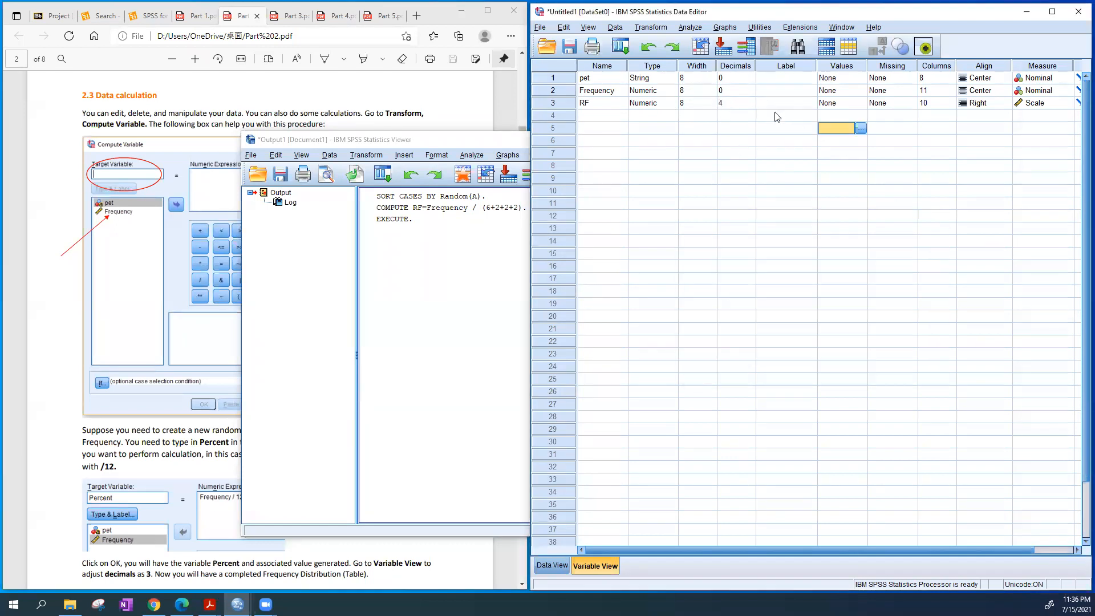
Set the RF variable's alignment to Center and return to the data grid
{"action": "left_click", "coordinate": [984, 108]}
{"action": "left_click", "coordinate": [986, 139]}
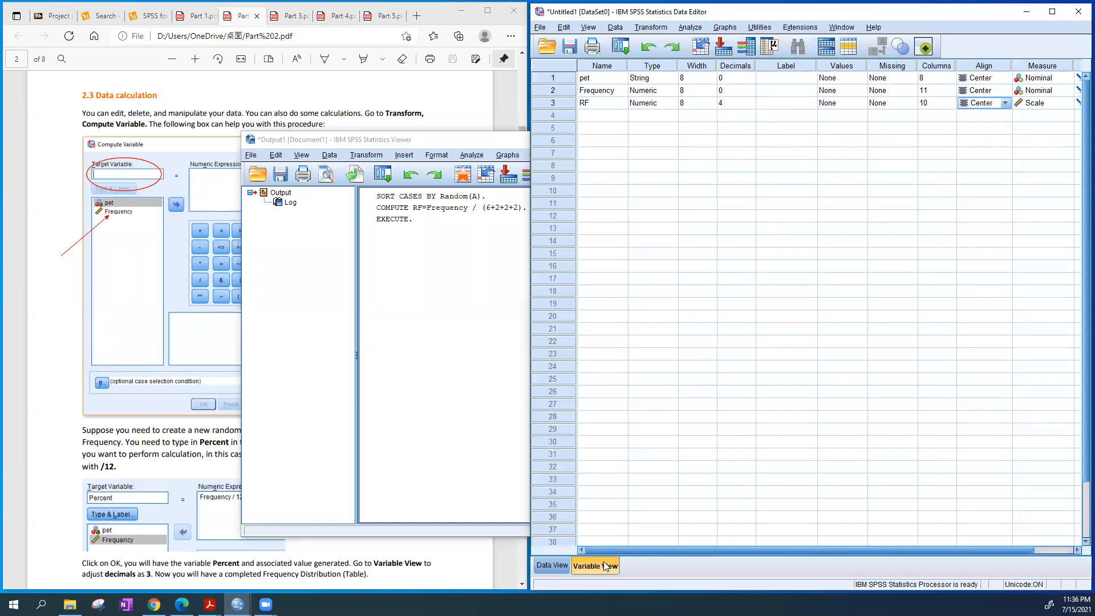
{"action": "left_click", "coordinate": [552, 565]}
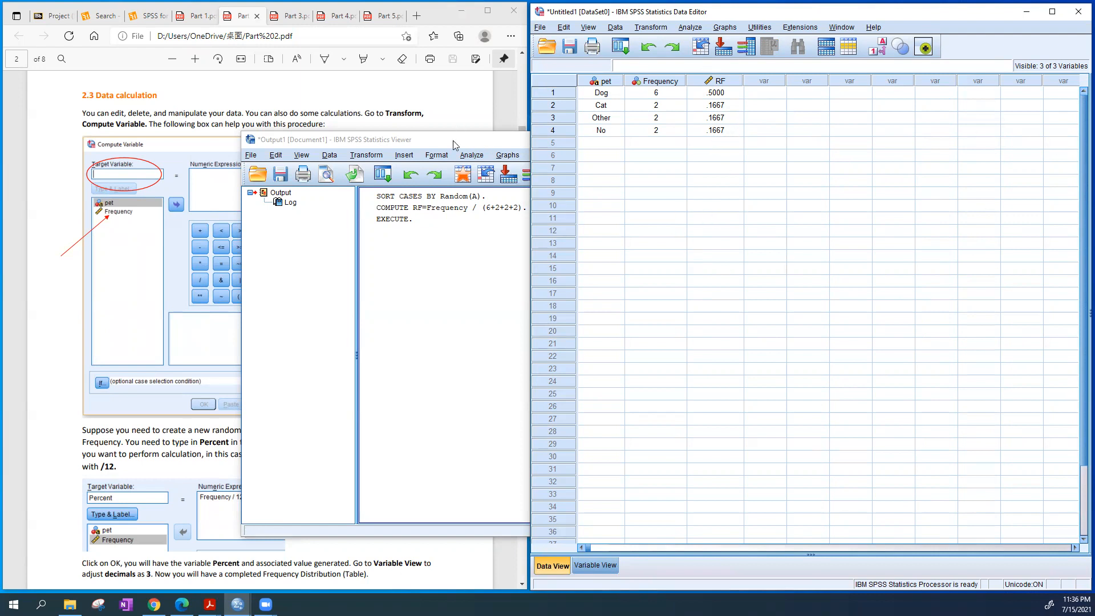
Minimize the output viewer and consult the guide's section 2.4 on building a pie chart
{"action": "left_click", "coordinate": [501, 143]}
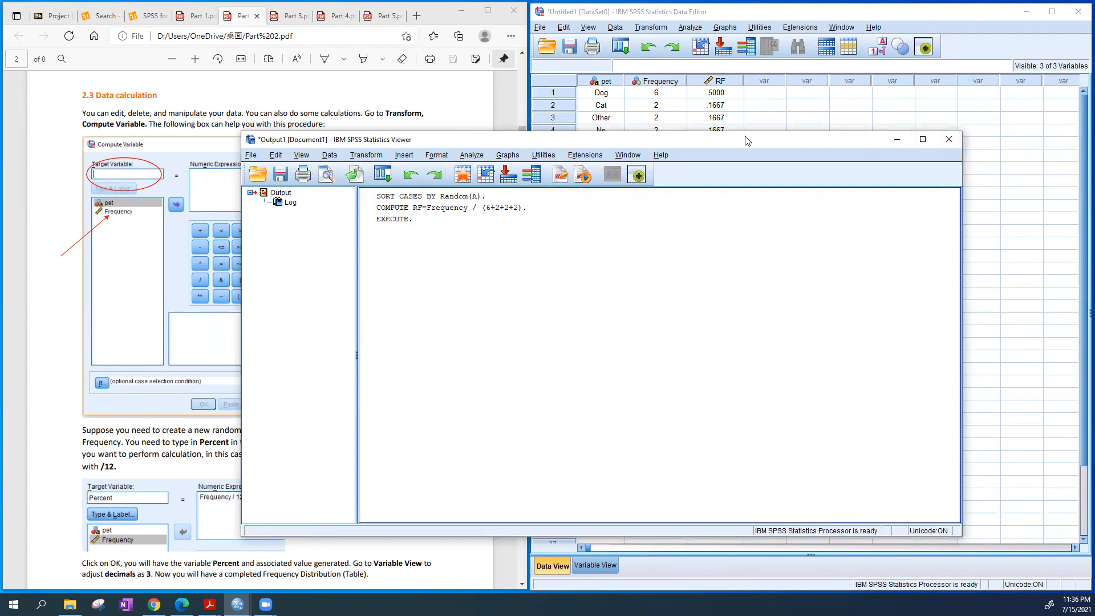
{"action": "left_click", "coordinate": [888, 144]}
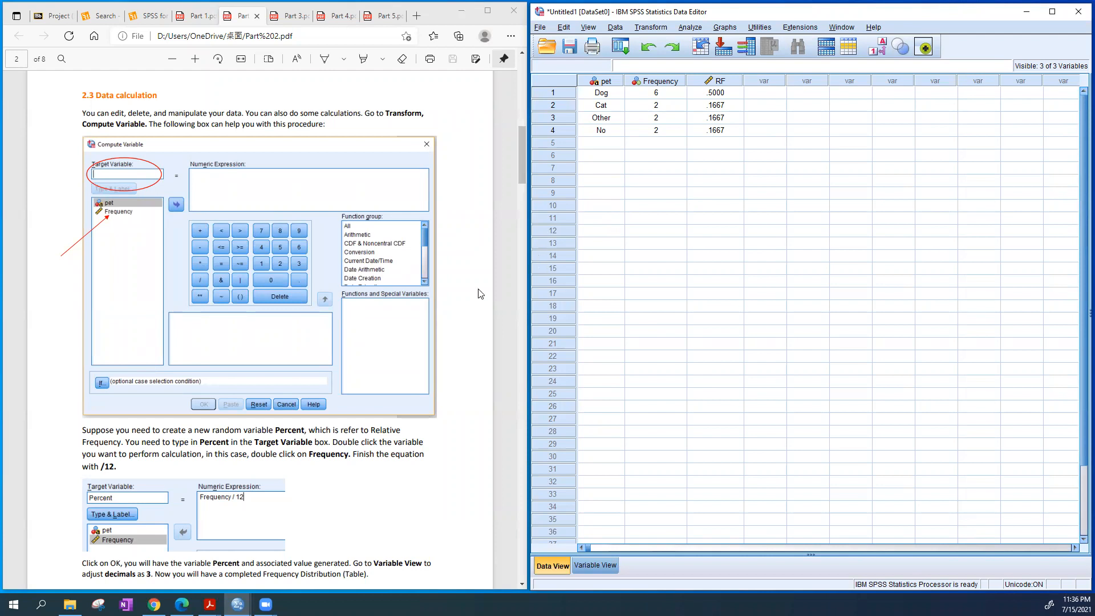
{"action": "scroll", "coordinate": [478, 293], "scroll_direction": "down", "scroll_amount": 3}
{"action": "scroll", "coordinate": [478, 293], "scroll_direction": "down", "scroll_amount": 1}
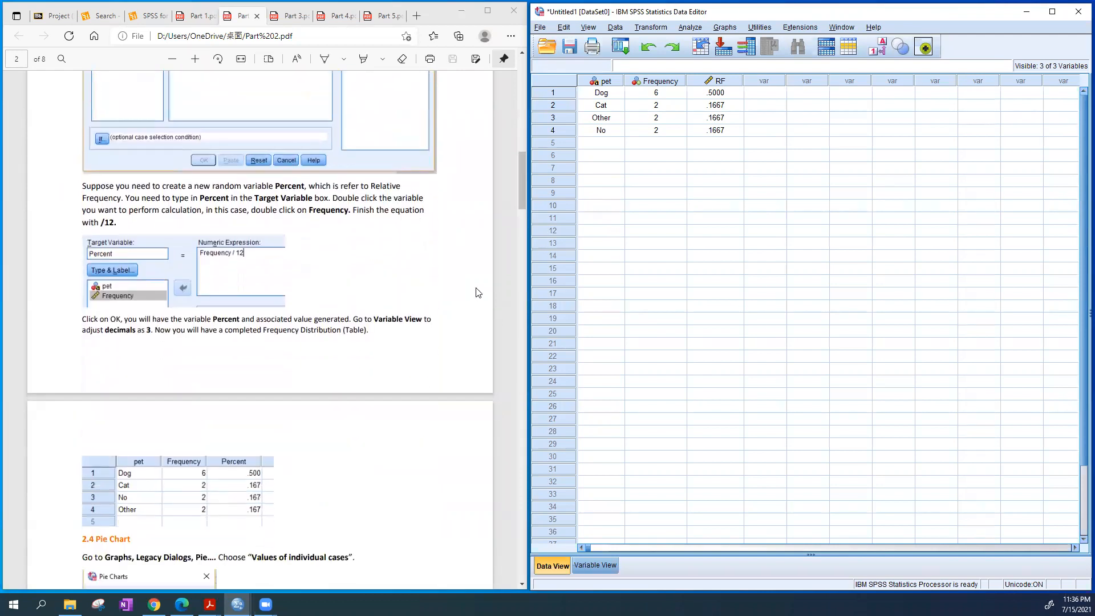
{"action": "scroll", "coordinate": [478, 294], "scroll_direction": "down", "scroll_amount": 5}
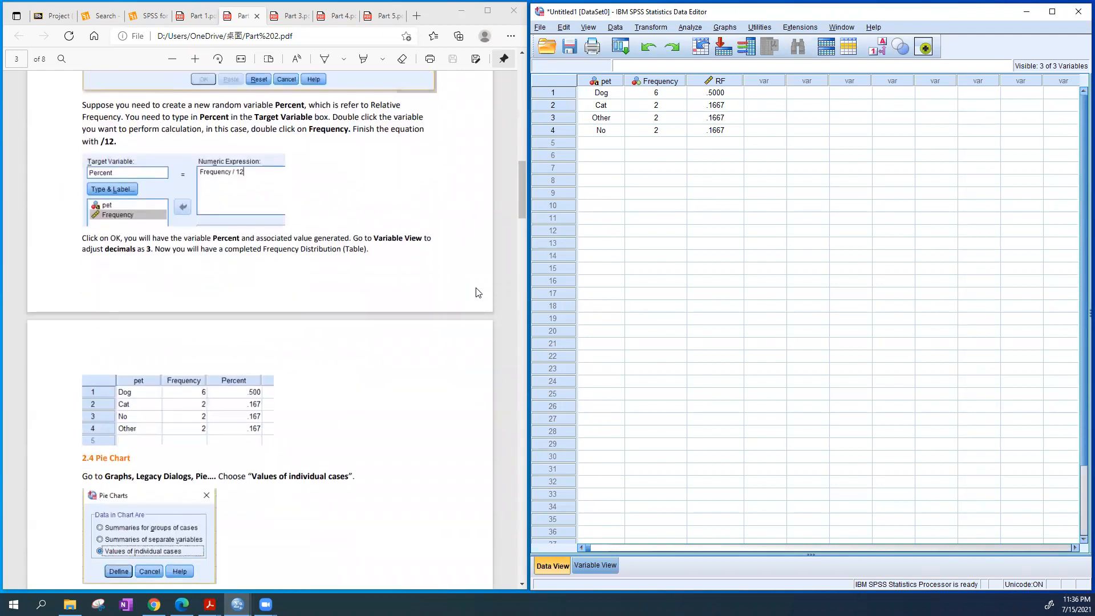
{"action": "scroll", "coordinate": [478, 292], "scroll_direction": "down", "scroll_amount": 3}
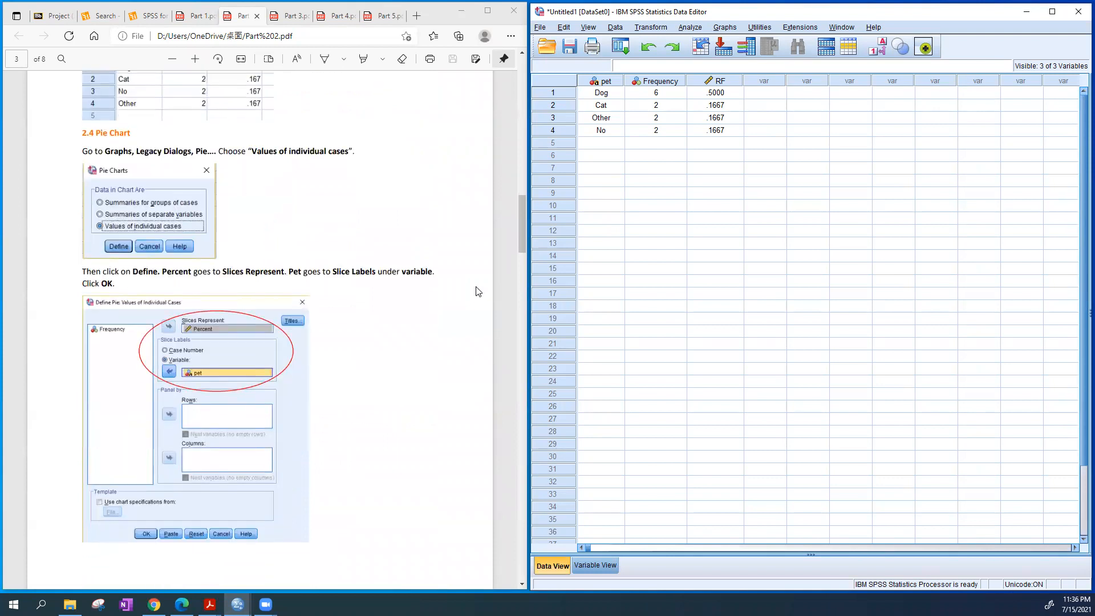
{"action": "scroll", "coordinate": [478, 291], "scroll_direction": "down", "scroll_amount": 1}
{"action": "scroll", "coordinate": [478, 288], "scroll_direction": "up", "scroll_amount": 1}
Start defining a legacy pie chart based on values of individual cases
{"action": "left_click", "coordinate": [729, 27]}
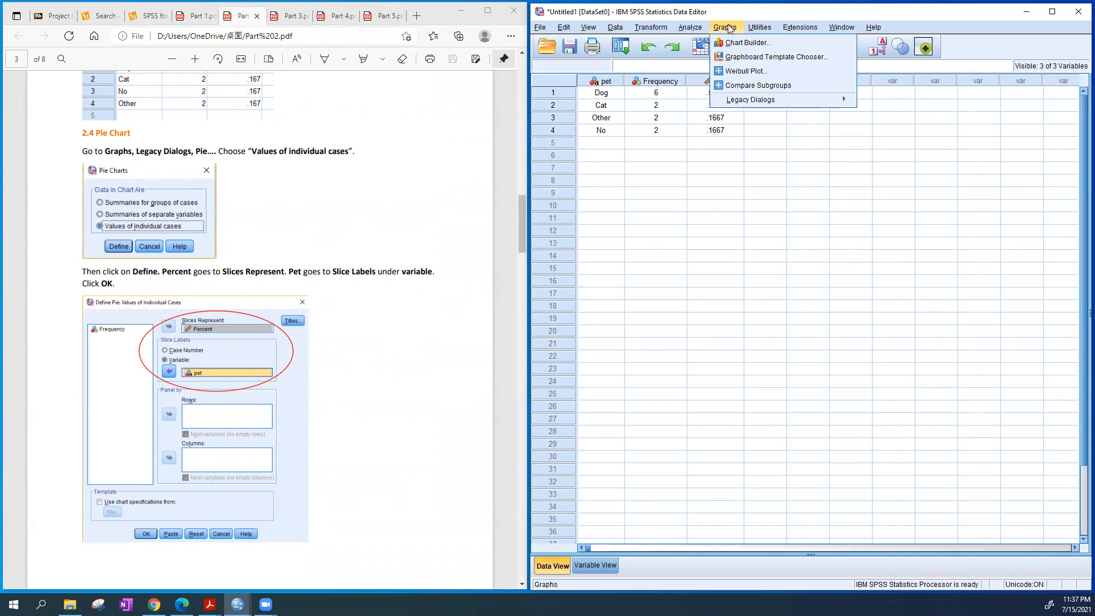
{"action": "mouse_move", "coordinate": [762, 102]}
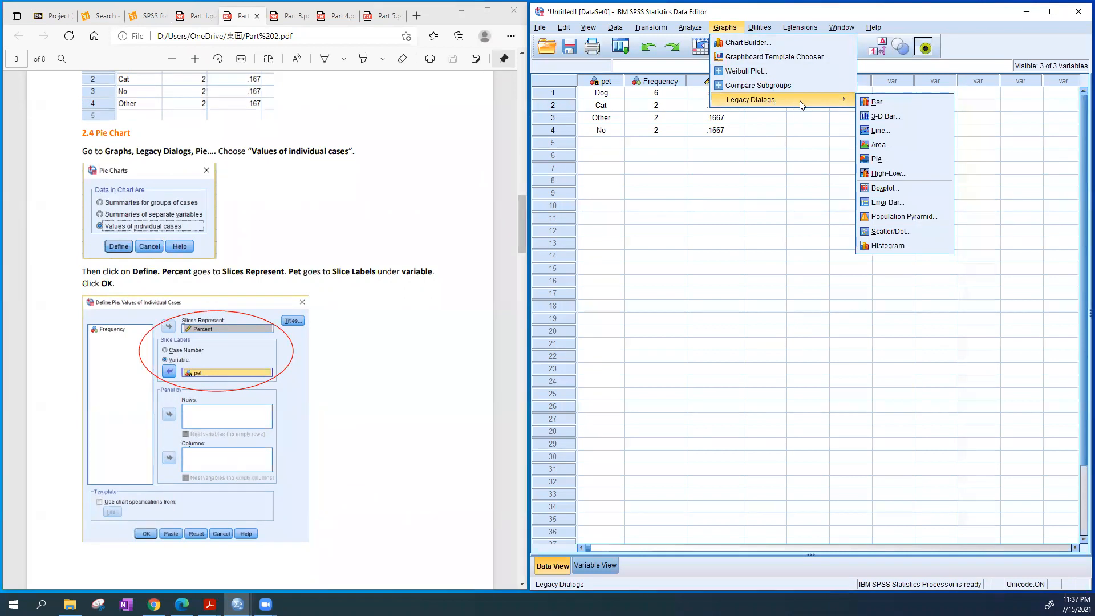
{"action": "left_click", "coordinate": [917, 160]}
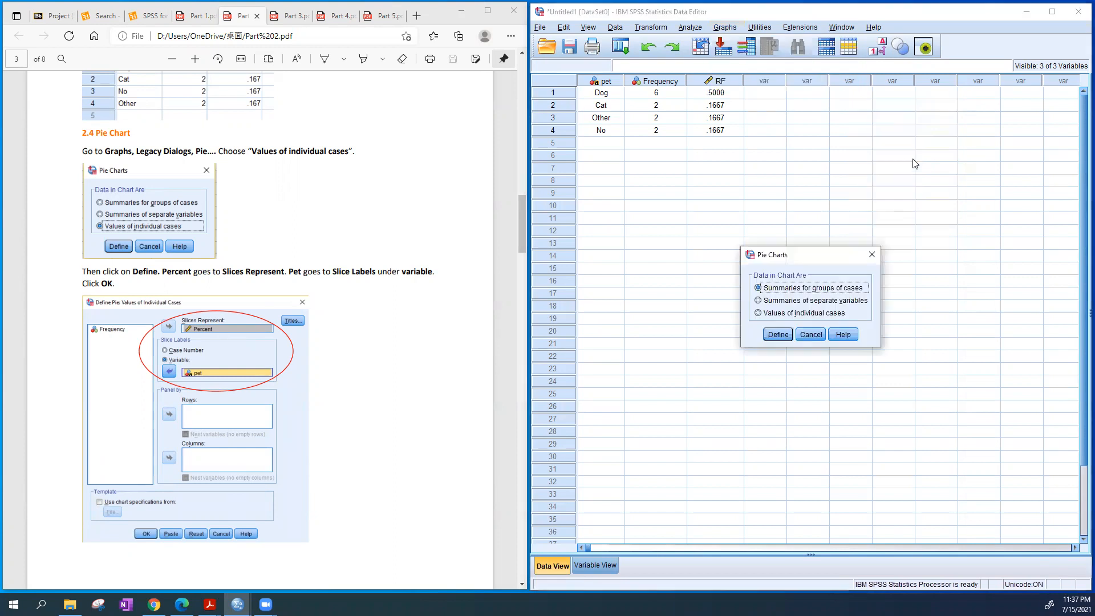
{"action": "left_click_drag", "start_coordinate": [797, 251], "coordinate": [758, 165]}
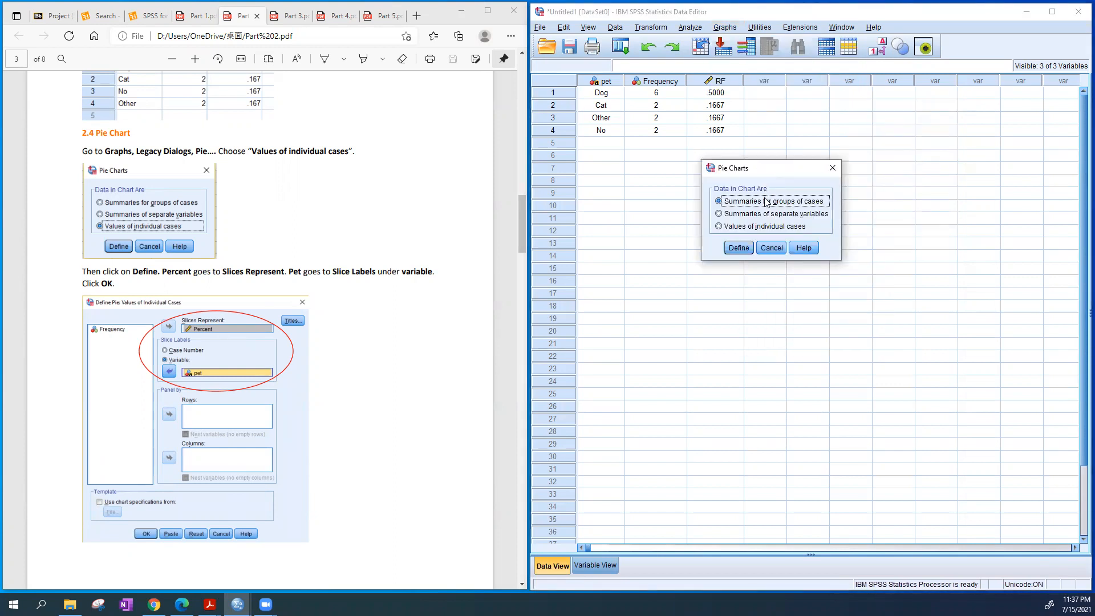
{"action": "left_click", "coordinate": [758, 227]}
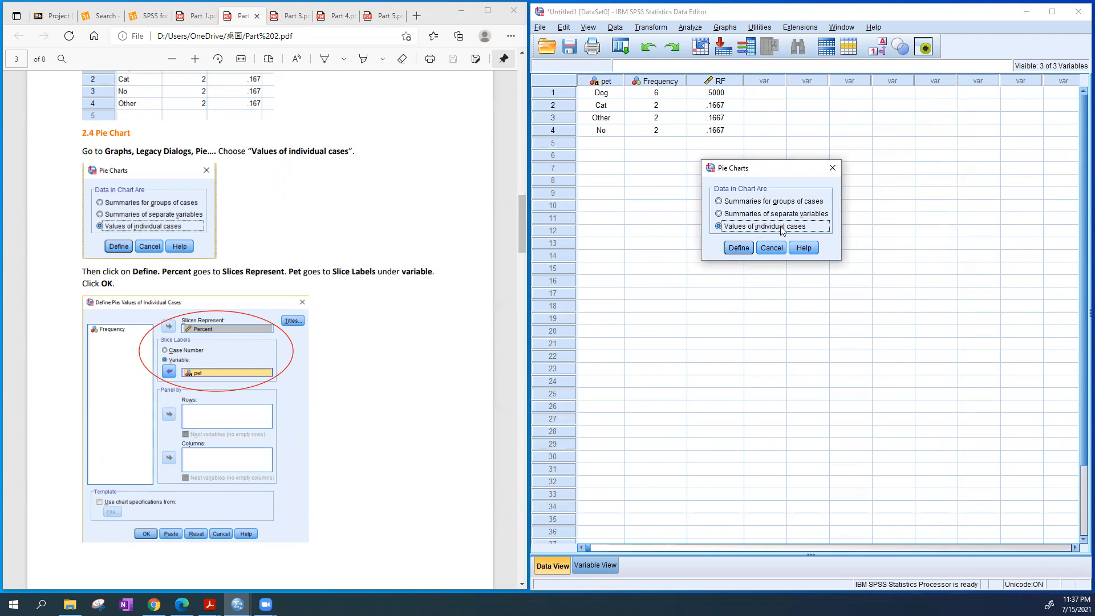
{"action": "left_click", "coordinate": [740, 249]}
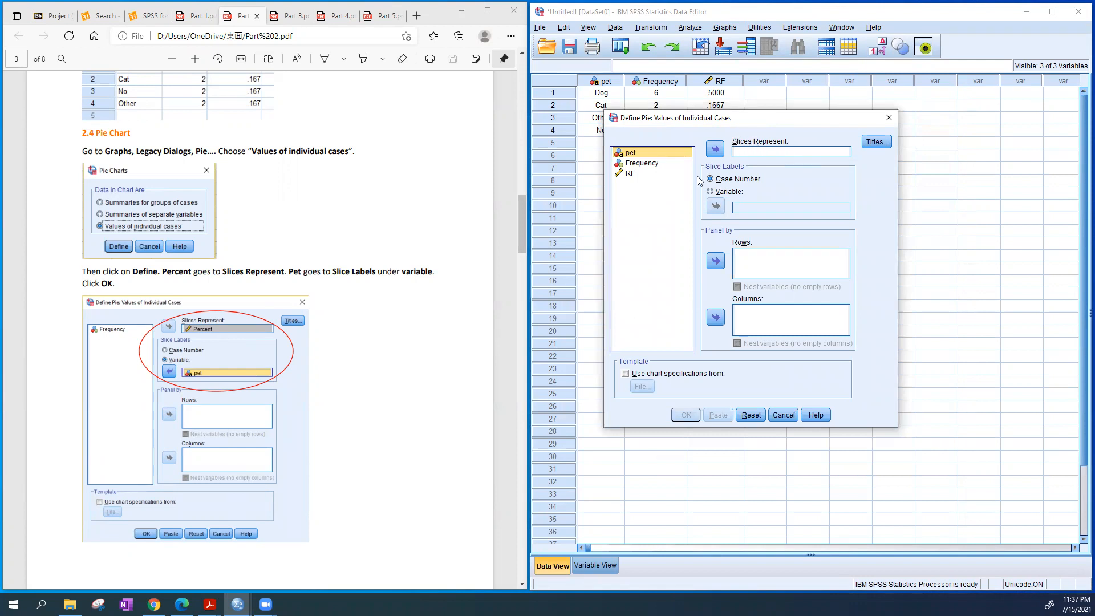
Set RF as the value the slices represent and the pet variable as slice labels, and generate the pie chart
{"action": "left_click", "coordinate": [630, 175]}
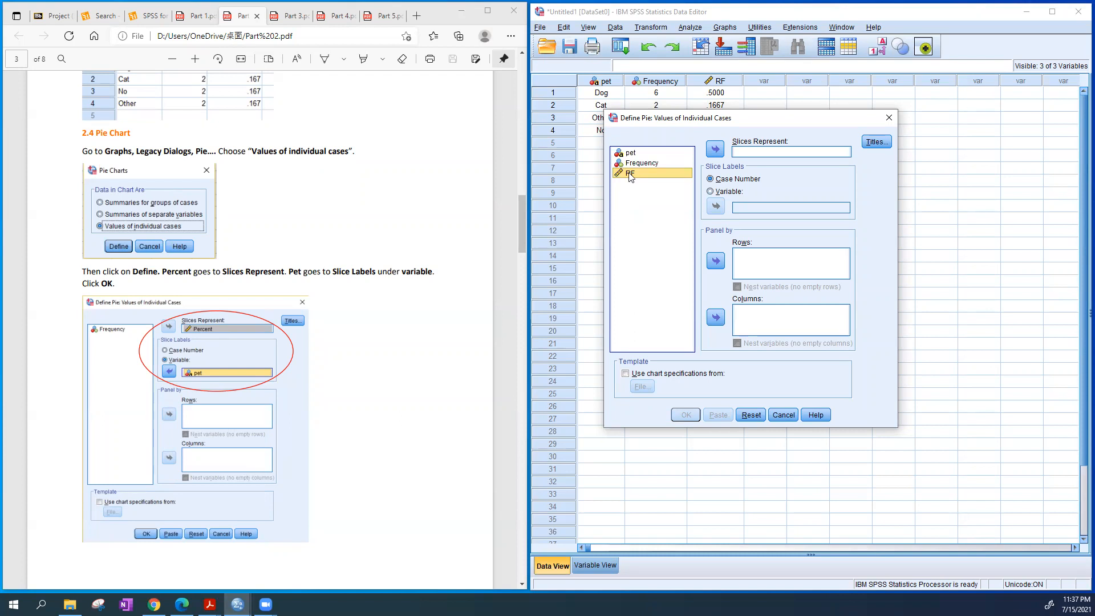
{"action": "left_click_drag", "start_coordinate": [656, 174], "coordinate": [774, 155]}
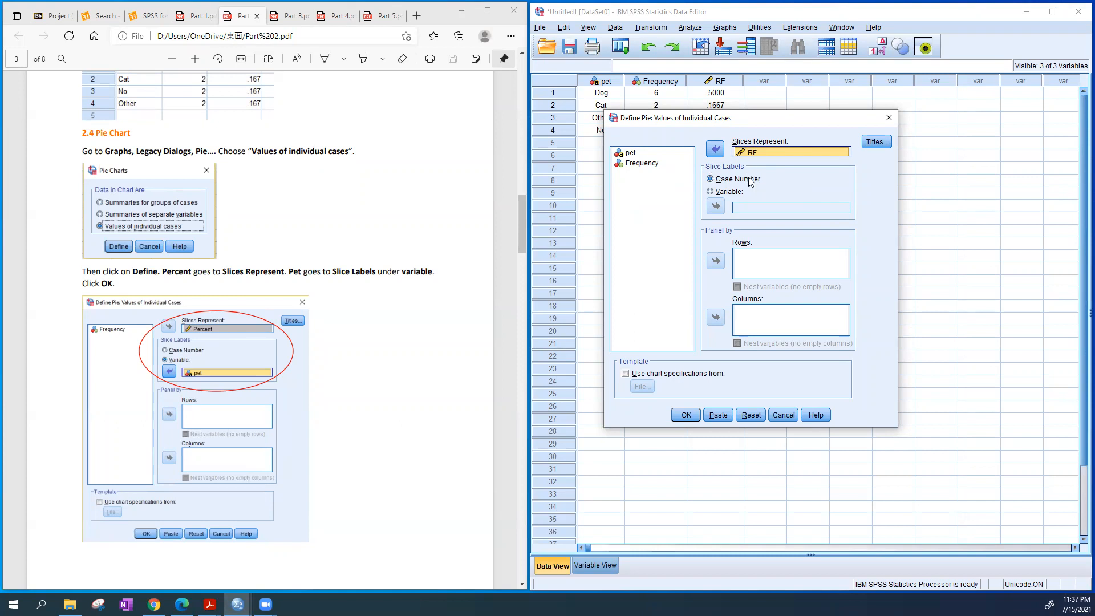
{"action": "left_click", "coordinate": [732, 193]}
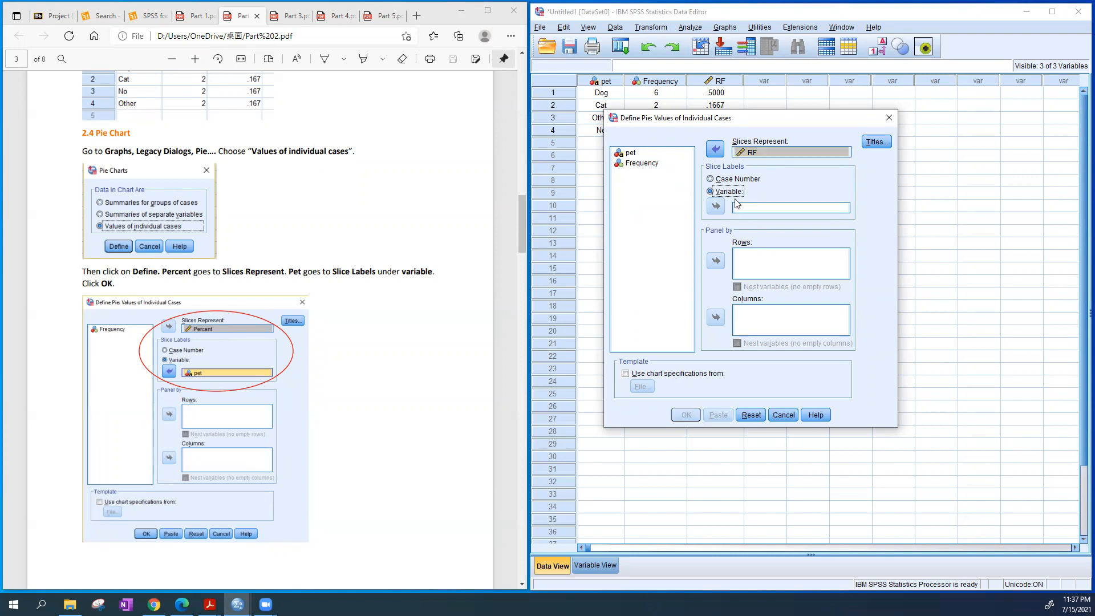
{"action": "left_click", "coordinate": [632, 159]}
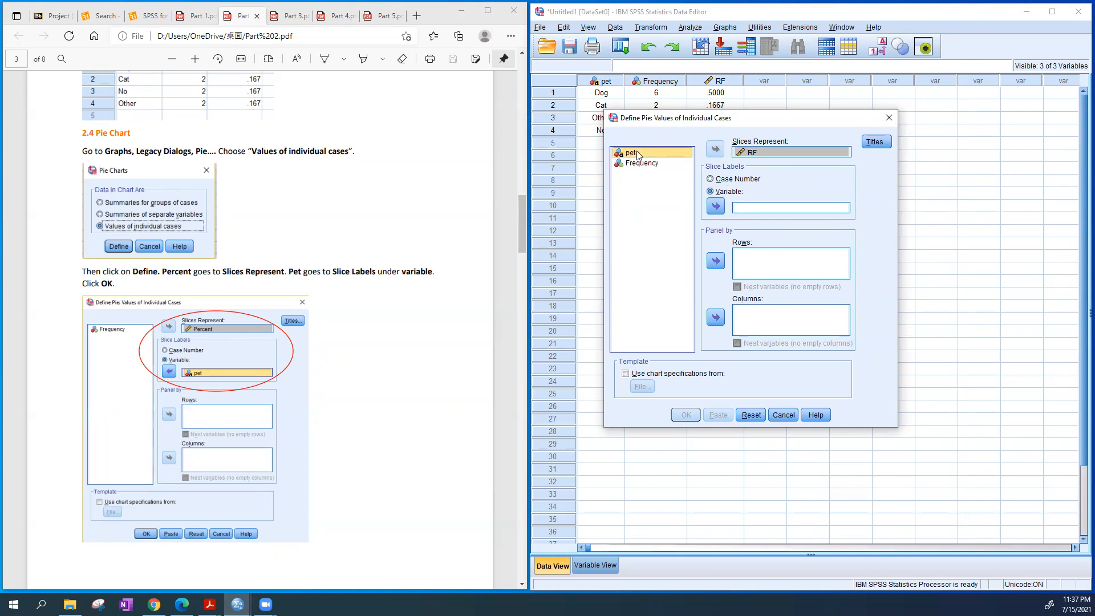
{"action": "left_click_drag", "start_coordinate": [638, 155], "coordinate": [767, 211]}
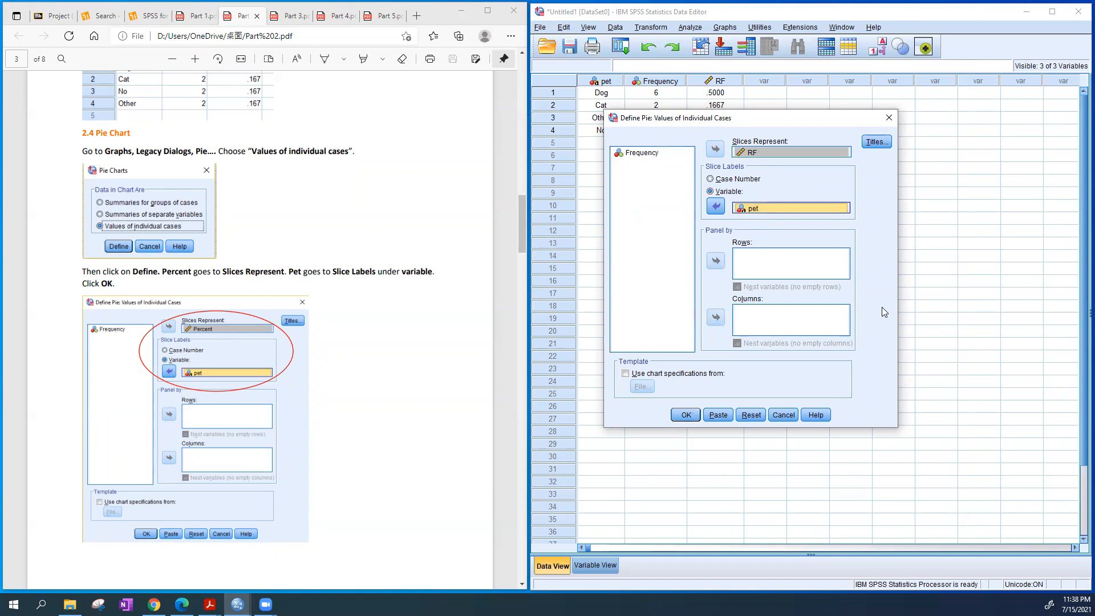
{"action": "left_click", "coordinate": [684, 416]}
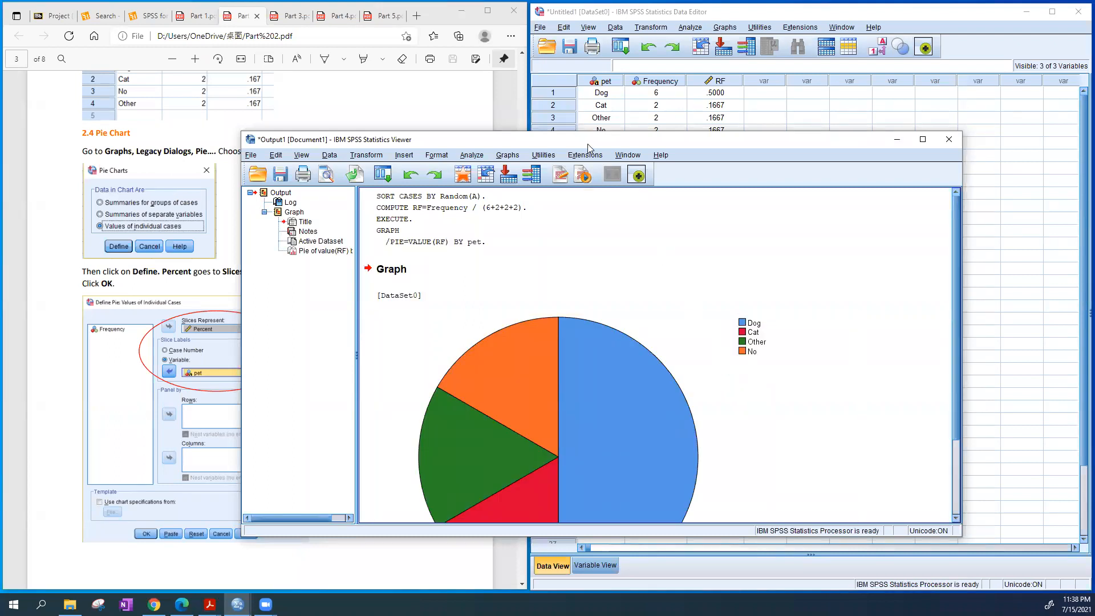
Enlarge and reposition the output viewer to inspect the whole pie chart
{"action": "left_click_drag", "start_coordinate": [592, 138], "coordinate": [580, 71]}
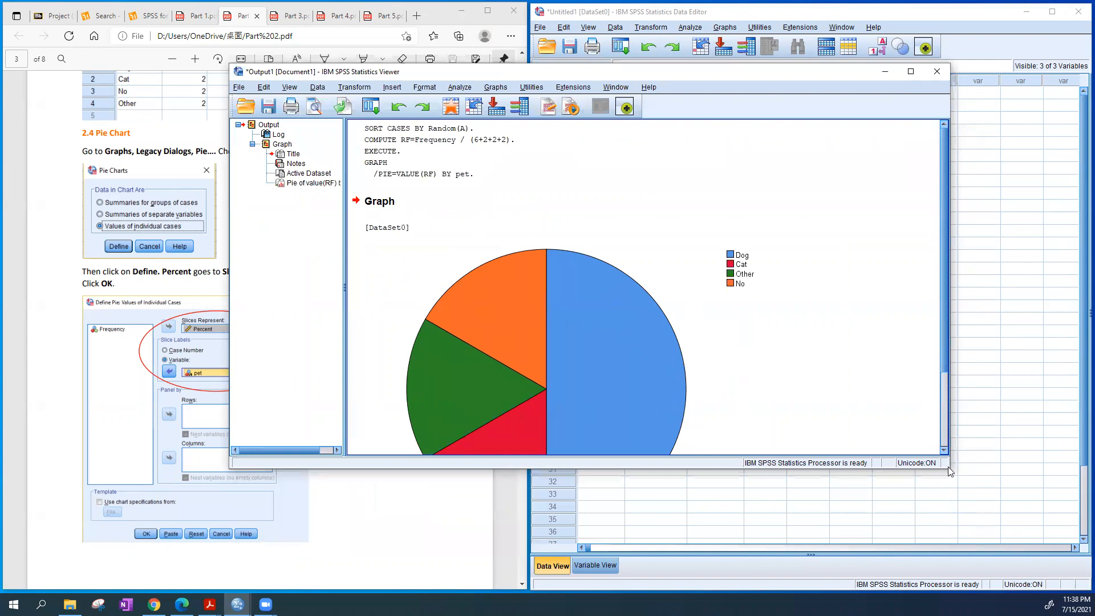
{"action": "left_click_drag", "start_coordinate": [946, 469], "coordinate": [993, 546]}
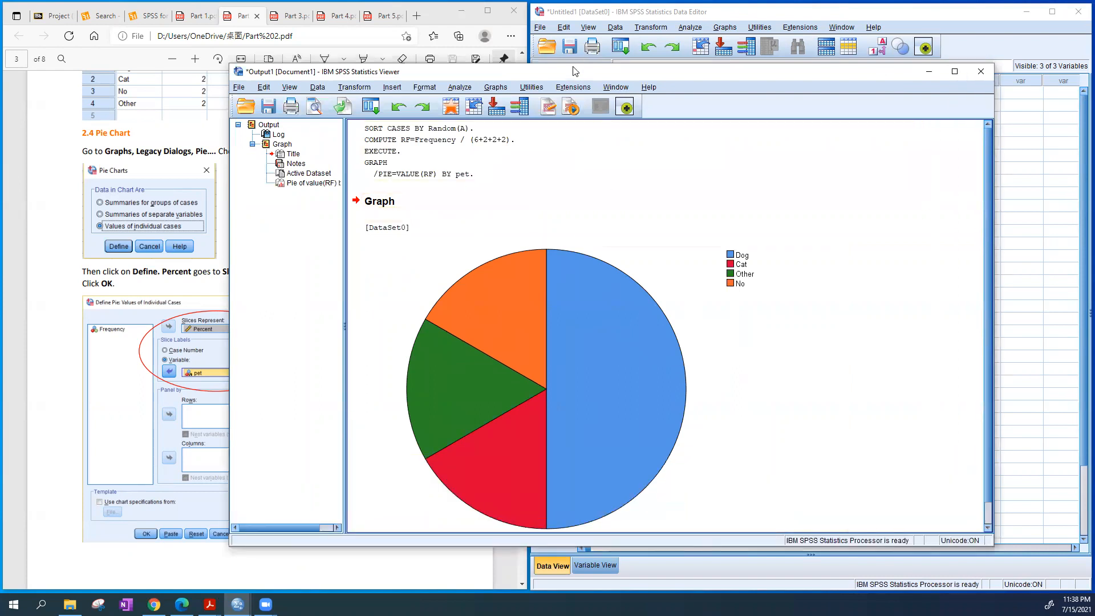
{"action": "left_click_drag", "start_coordinate": [576, 74], "coordinate": [568, 45]}
{"action": "scroll", "coordinate": [438, 261], "scroll_direction": "down", "scroll_amount": 1}
{"action": "left_click", "coordinate": [438, 260]}
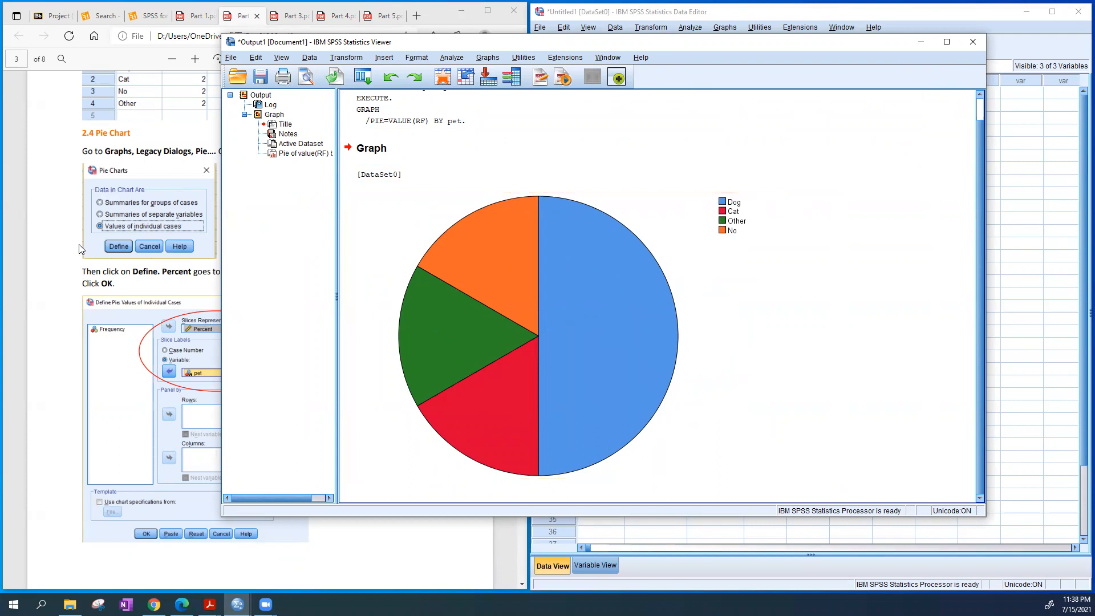
Read the guide's instructions on adding data value labels to the pie chart, and bring the output viewer back
{"action": "left_click", "coordinate": [115, 239]}
{"action": "scroll", "coordinate": [388, 301], "scroll_direction": "down", "scroll_amount": 5}
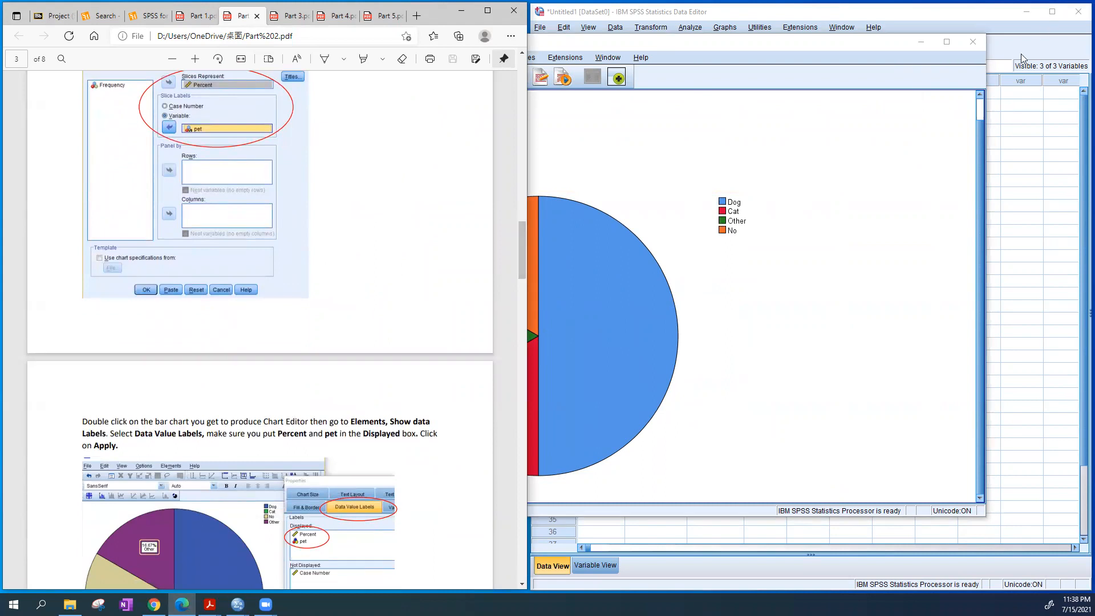
{"action": "left_click", "coordinate": [1021, 155]}
{"action": "left_click", "coordinate": [599, 80]}
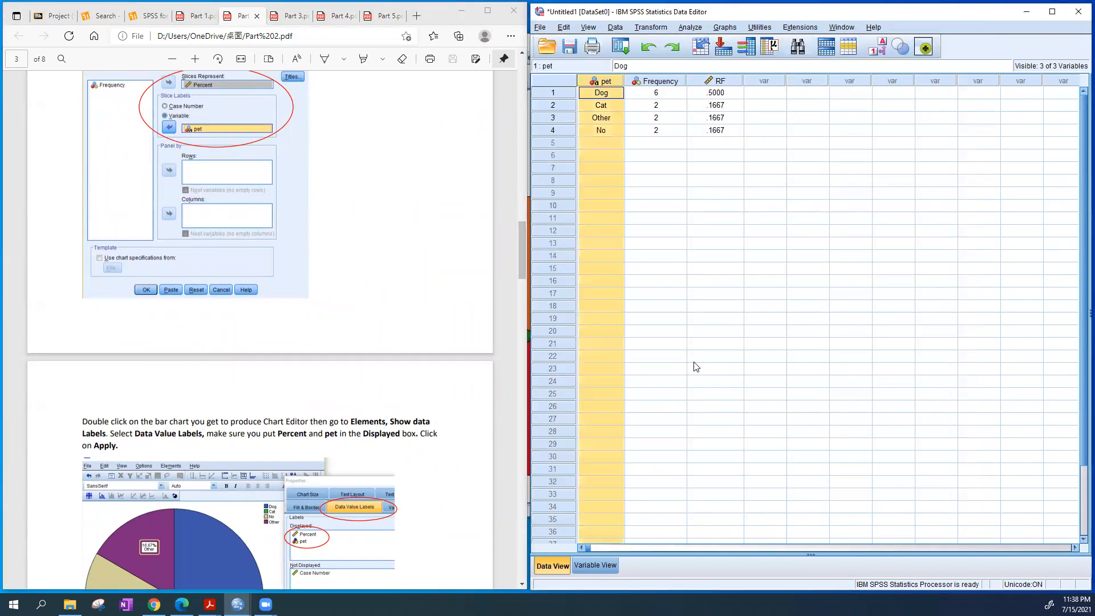
{"action": "scroll", "coordinate": [442, 322], "scroll_direction": "down", "scroll_amount": 3}
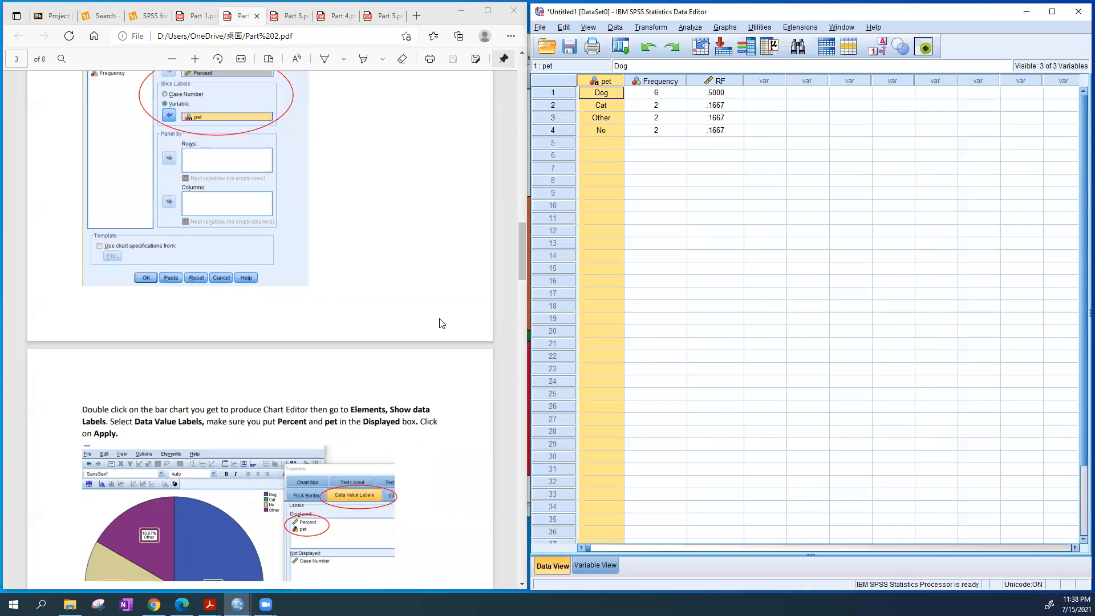
{"action": "scroll", "coordinate": [442, 319], "scroll_direction": "down", "scroll_amount": 2}
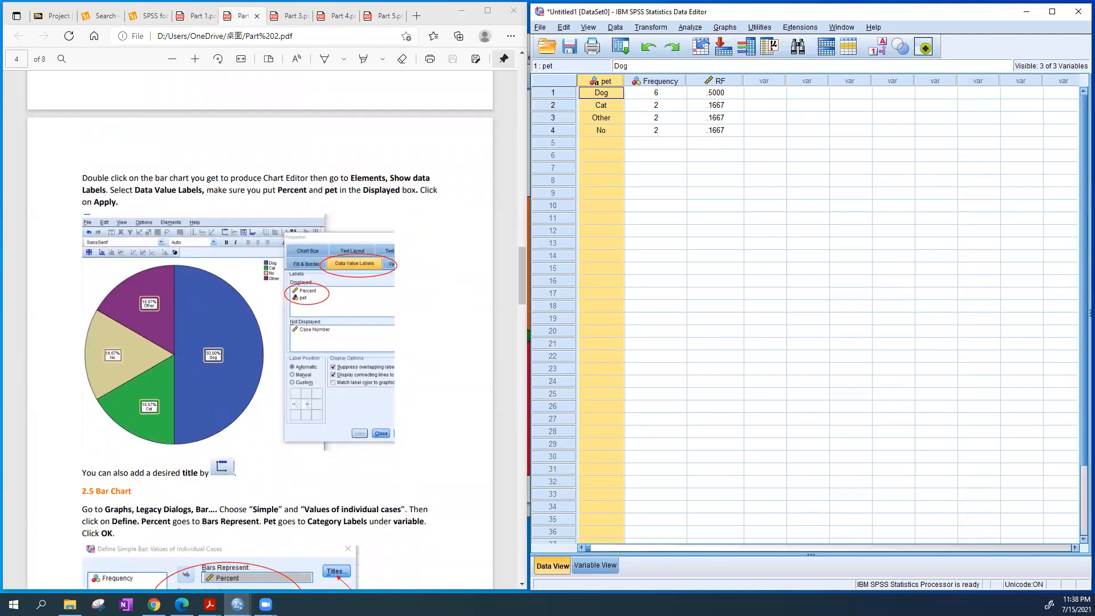
{"action": "mouse_move", "coordinate": [237, 604]}
{"action": "left_click", "coordinate": [249, 578]}
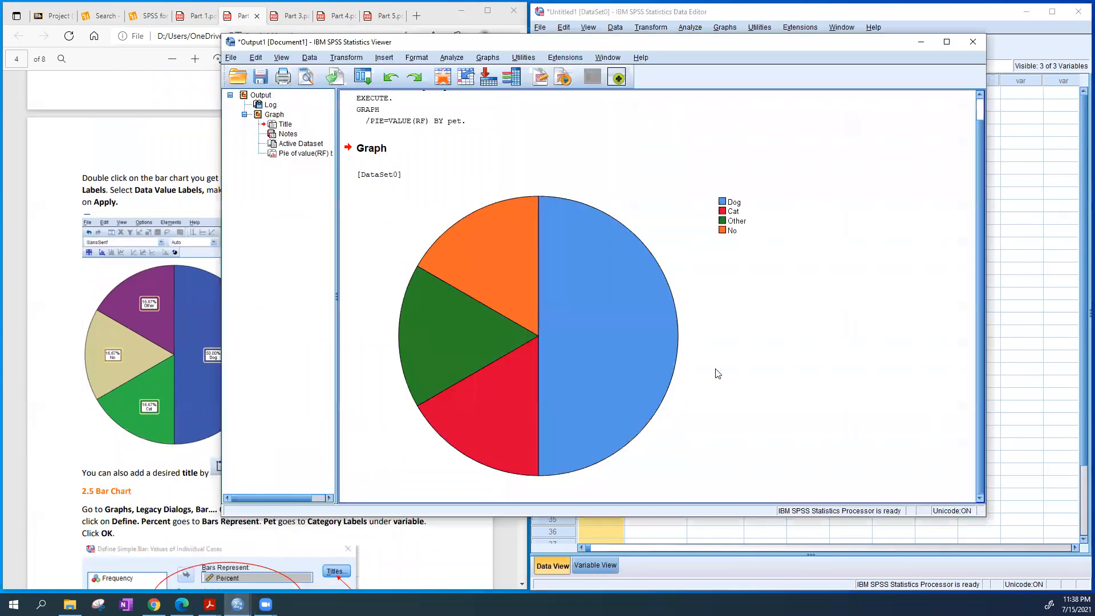
Open the pie chart in the Chart Editor and arrange its windows clear of the guide's instructions
{"action": "left_click_drag", "start_coordinate": [520, 40], "coordinate": [729, 13]}
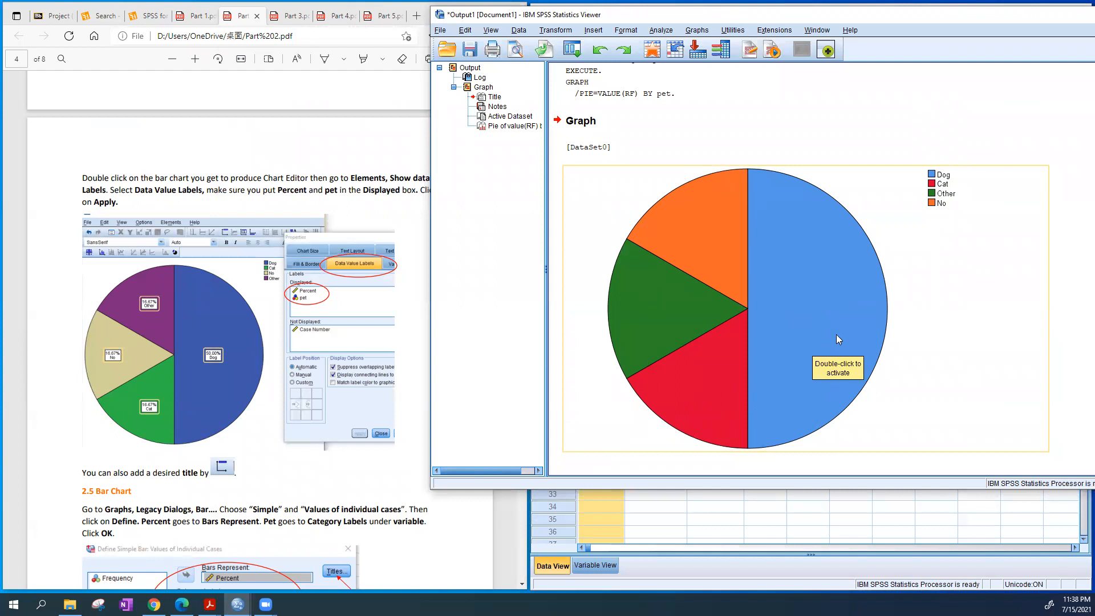
{"action": "double_click", "coordinate": [810, 285]}
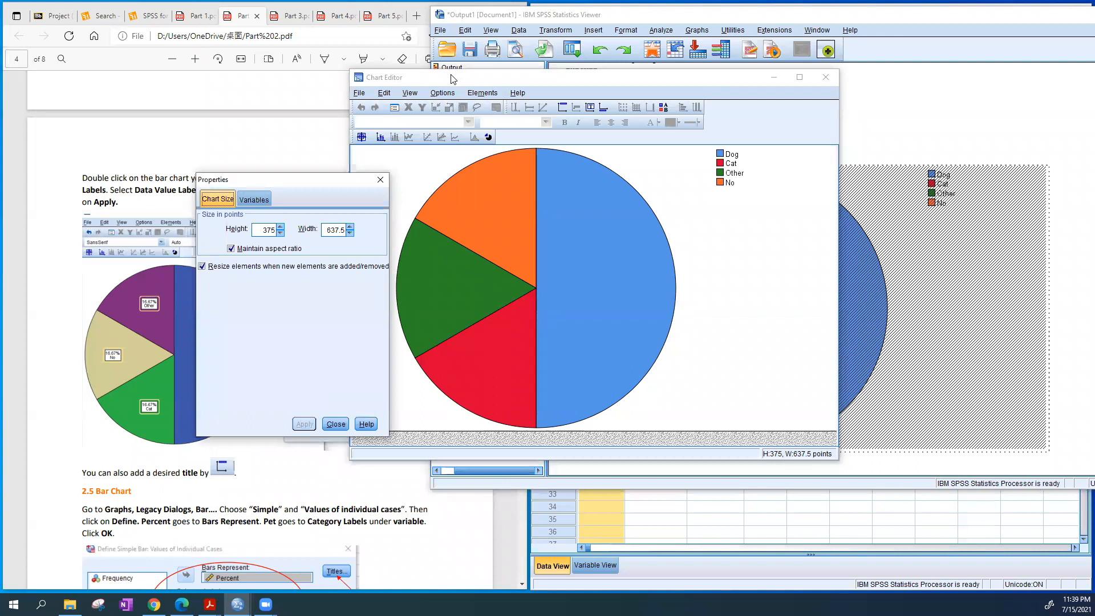
{"action": "left_click_drag", "start_coordinate": [463, 79], "coordinate": [570, 104]}
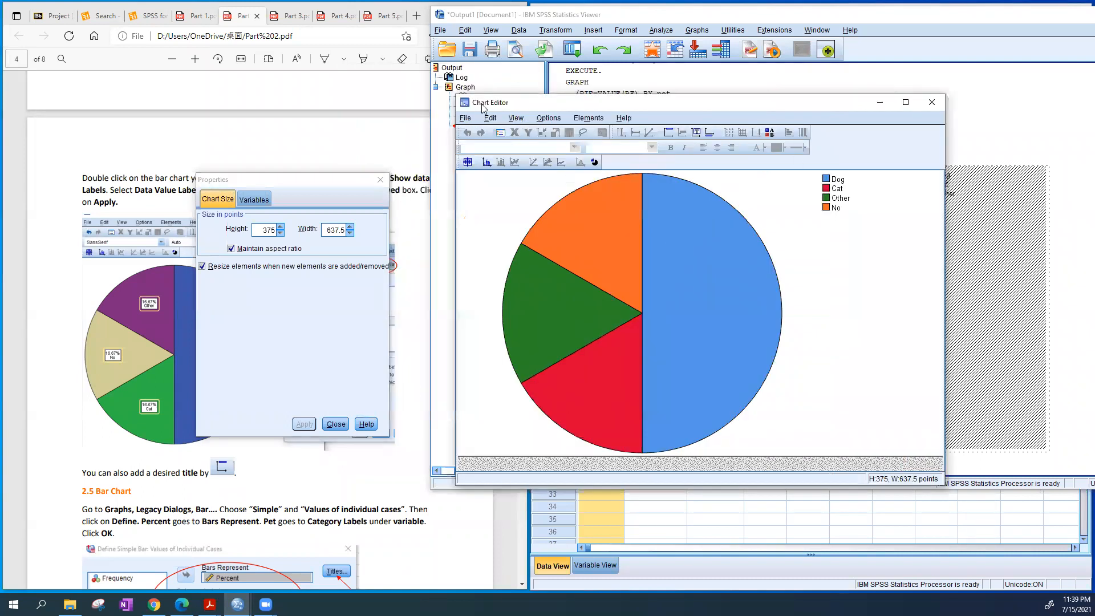
{"action": "left_click", "coordinate": [292, 190]}
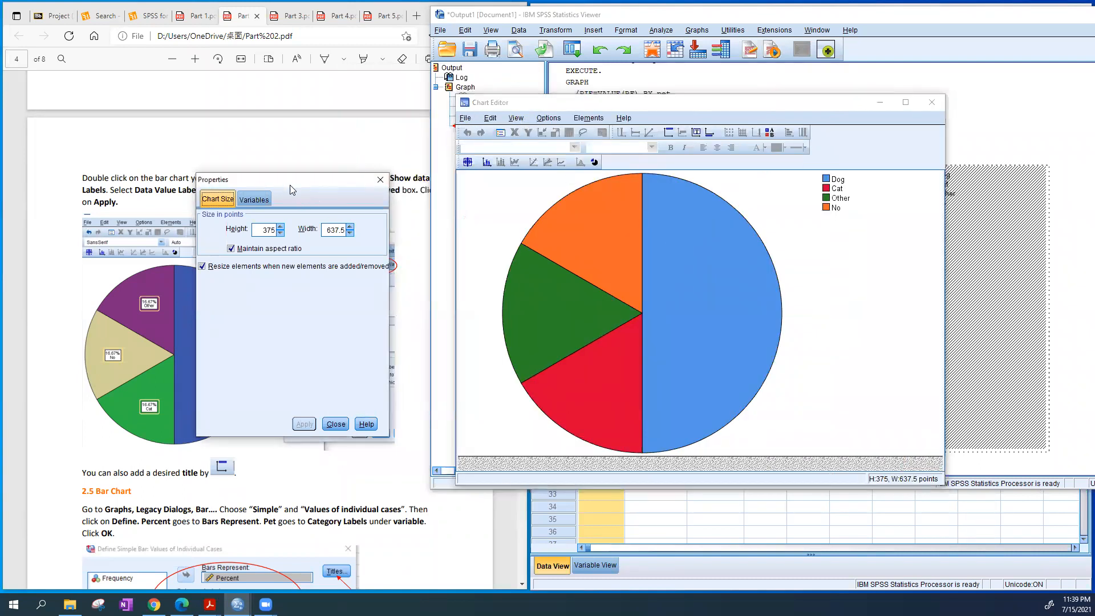
{"action": "left_click_drag", "start_coordinate": [290, 185], "coordinate": [935, 292]}
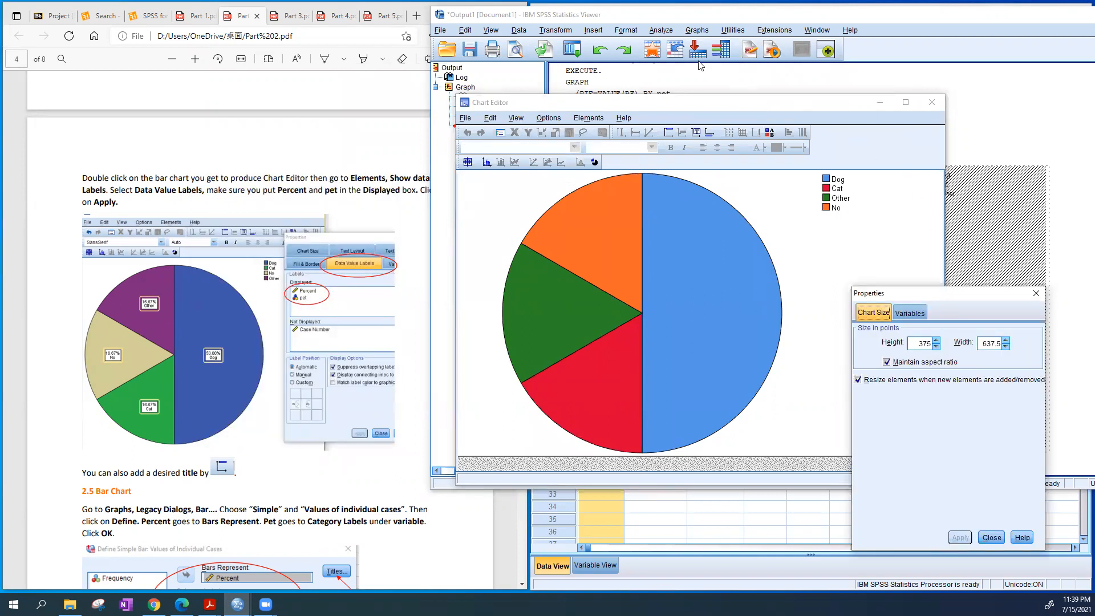
Show data labels on the pie slices with both Percent and pet displayed, and close the Chart Editor
{"action": "left_click", "coordinate": [588, 118]}
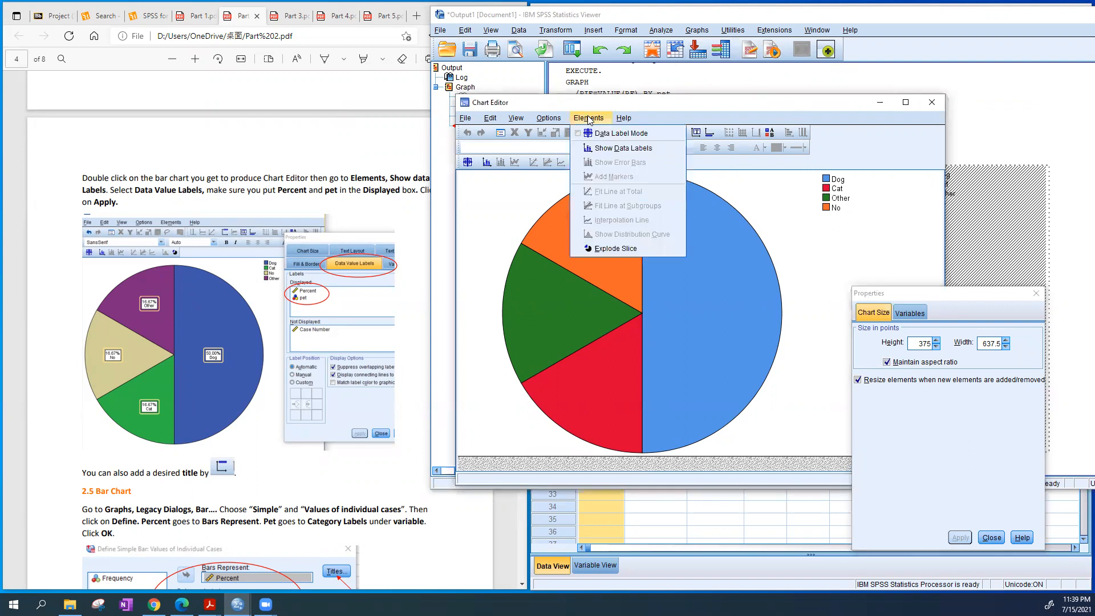
{"action": "left_click", "coordinate": [618, 150]}
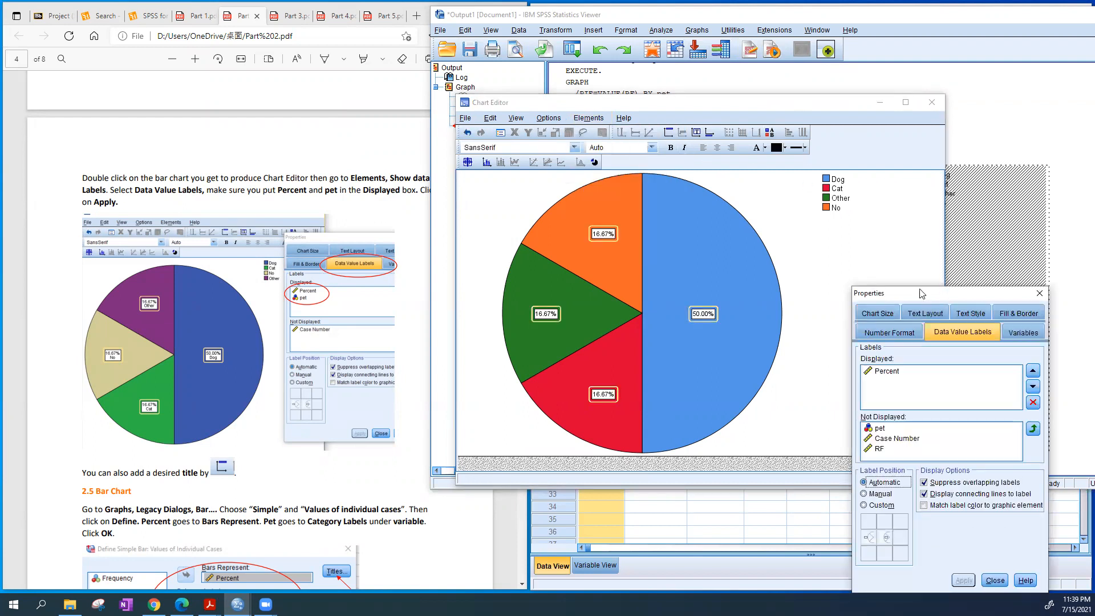
{"action": "left_click_drag", "start_coordinate": [921, 293], "coordinate": [869, 145]}
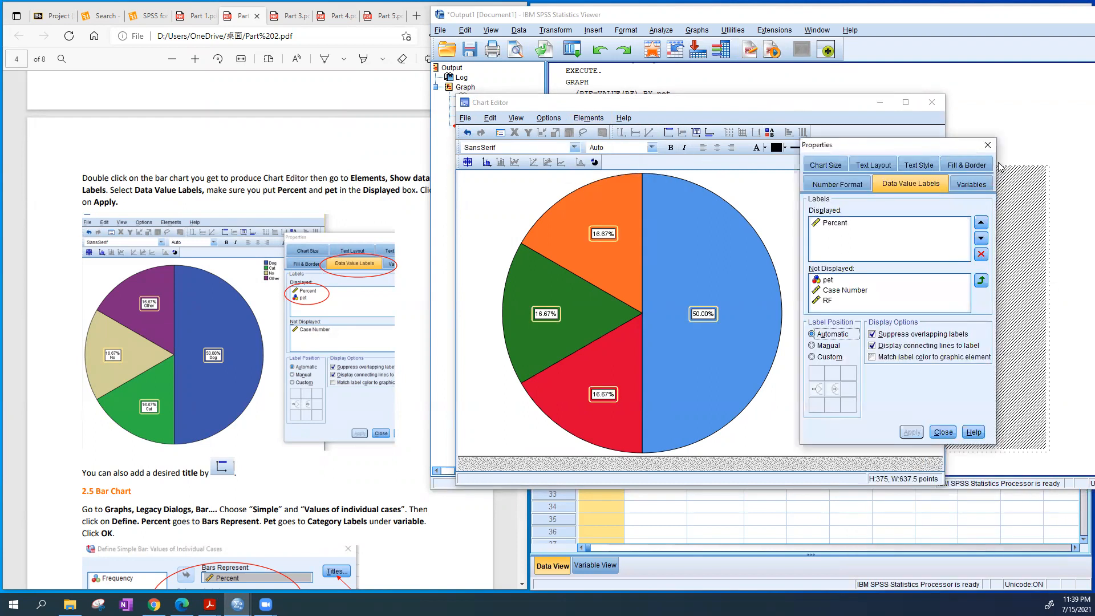
{"action": "left_click", "coordinate": [898, 184]}
{"action": "left_click", "coordinate": [832, 280]}
{"action": "left_click_drag", "start_coordinate": [832, 281], "coordinate": [834, 221]}
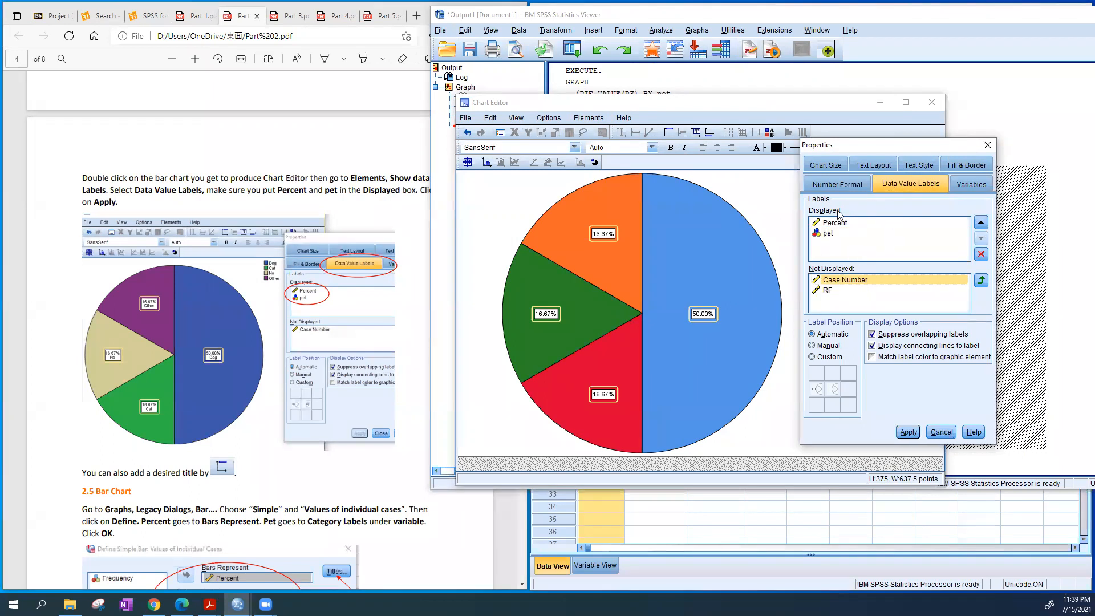
{"action": "left_click", "coordinate": [909, 435]}
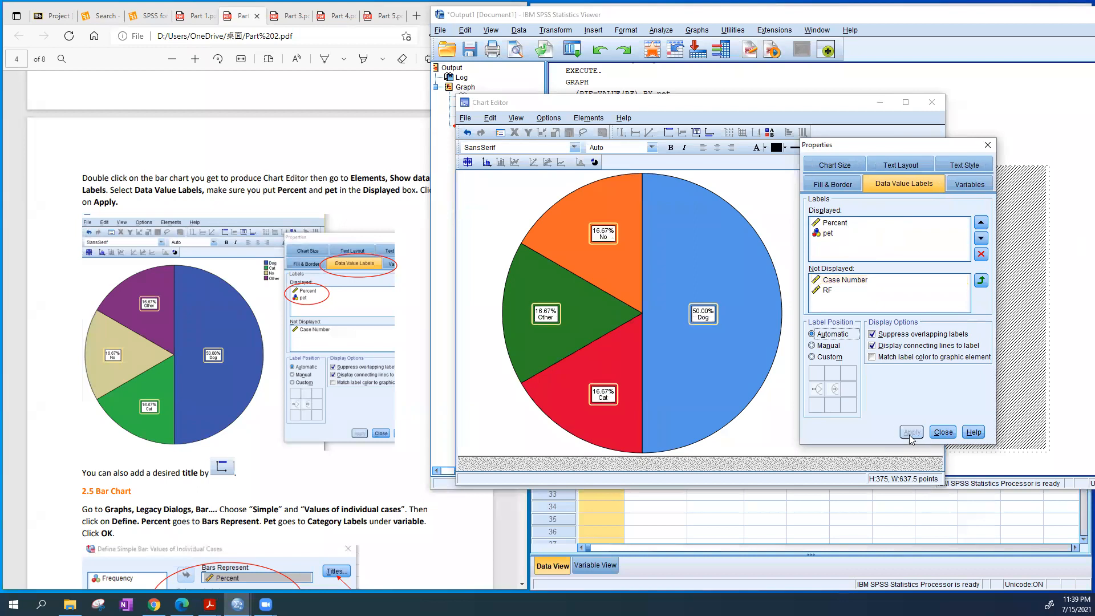
{"action": "left_click", "coordinate": [943, 433]}
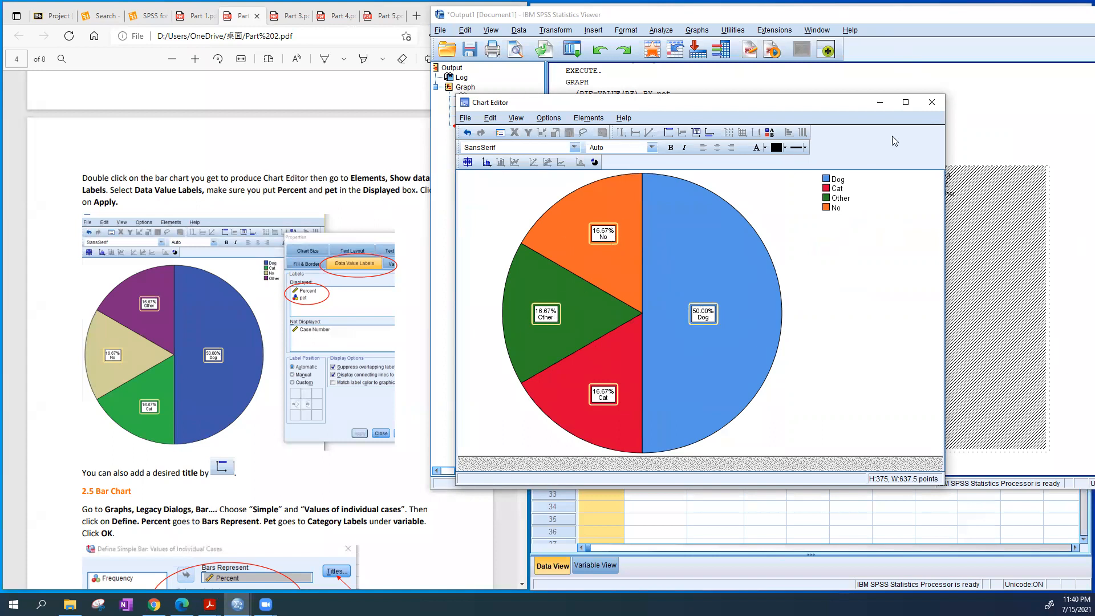
{"action": "left_click", "coordinate": [931, 102]}
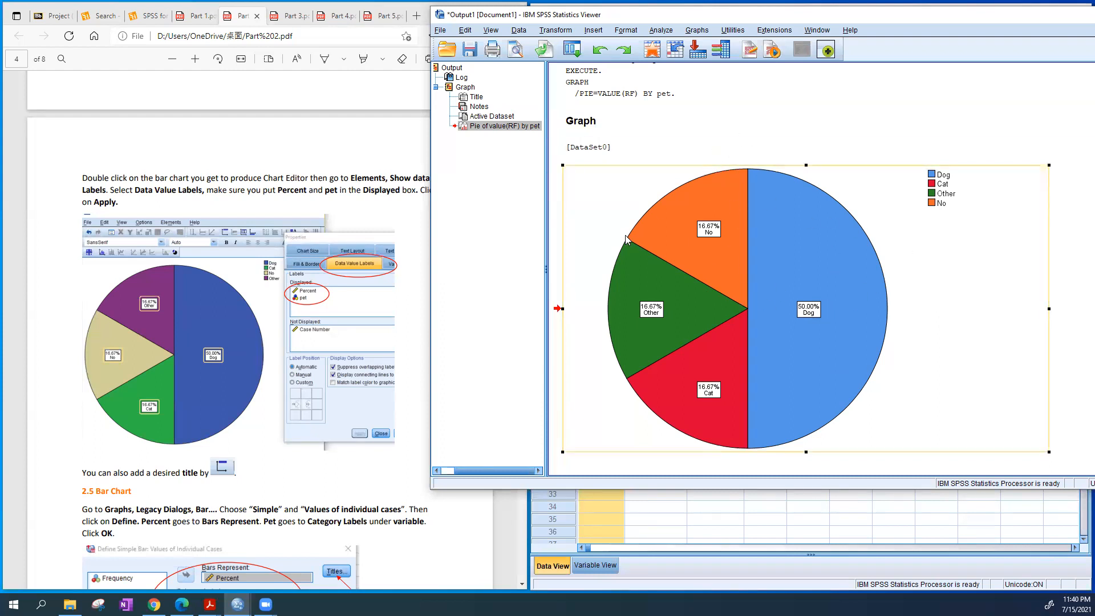
Check the copy options for the labelled pie chart and consult the guide's section 2.5 on building a bar chart
{"action": "right_click", "coordinate": [919, 242]}
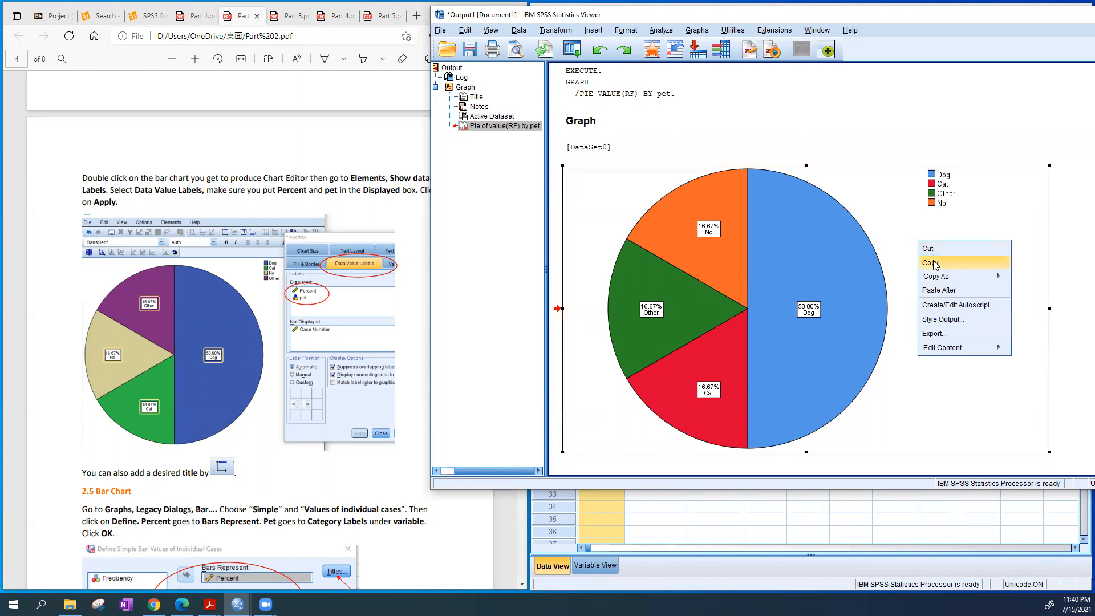
{"action": "left_click", "coordinate": [944, 121]}
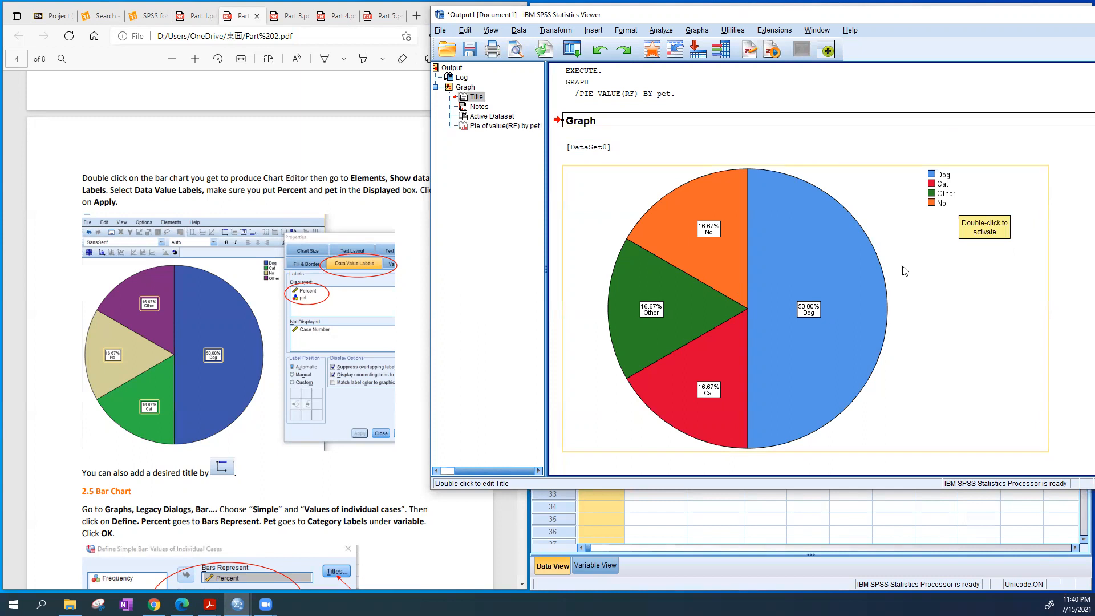
{"action": "scroll", "coordinate": [344, 336], "scroll_direction": "down", "scroll_amount": 1}
{"action": "scroll", "coordinate": [344, 336], "scroll_direction": "down", "scroll_amount": 3}
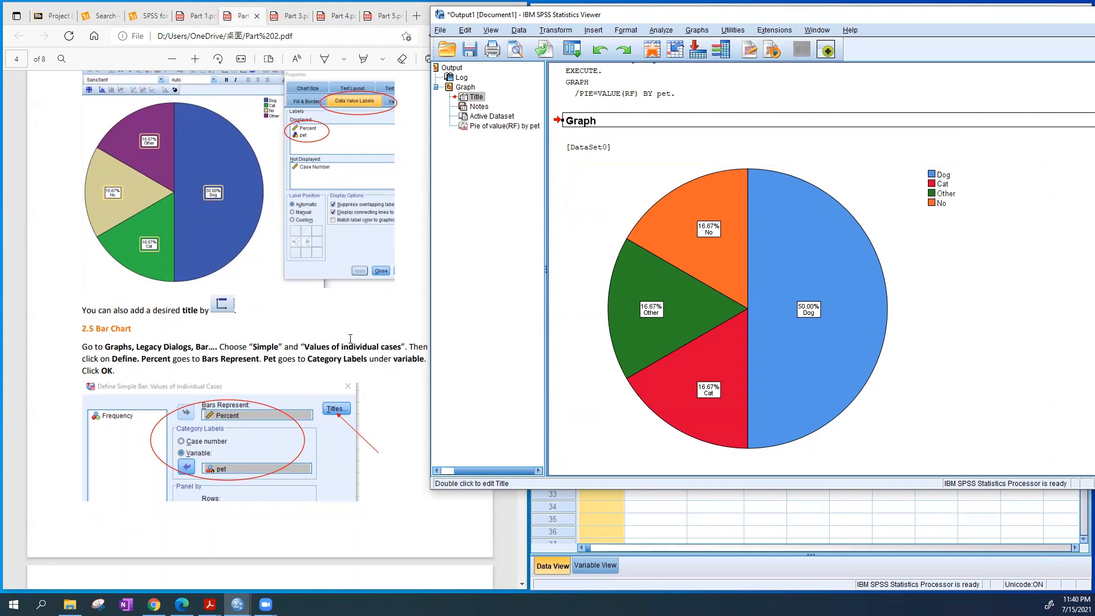
Open the pie chart in the Chart Editor and insert a chart title above the pie
{"action": "scroll", "coordinate": [350, 338], "scroll_direction": "up", "scroll_amount": 2}
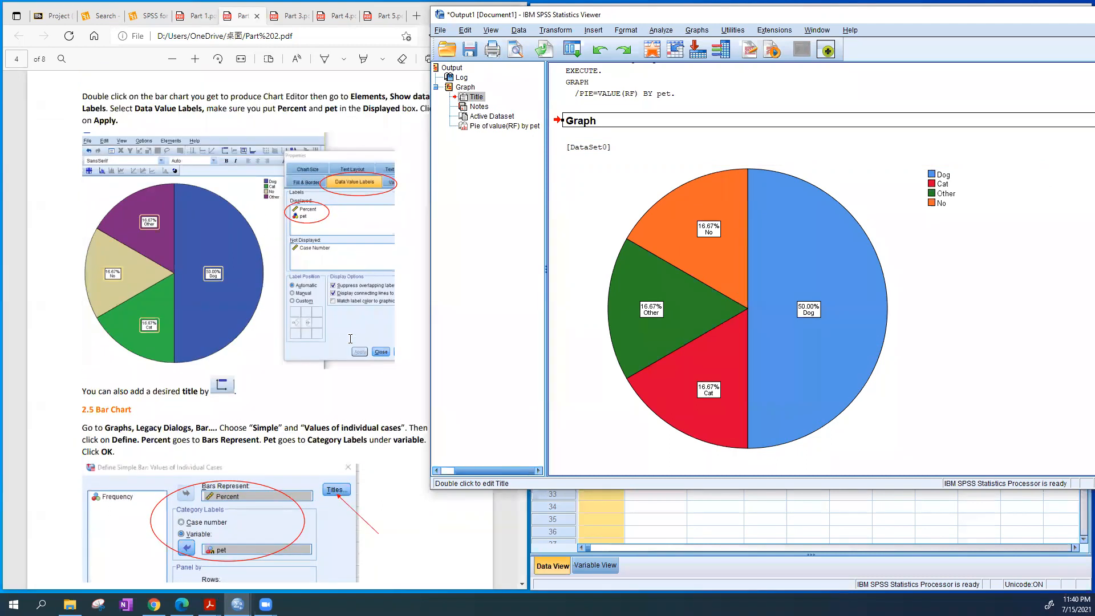
{"action": "double_click", "coordinate": [818, 247]}
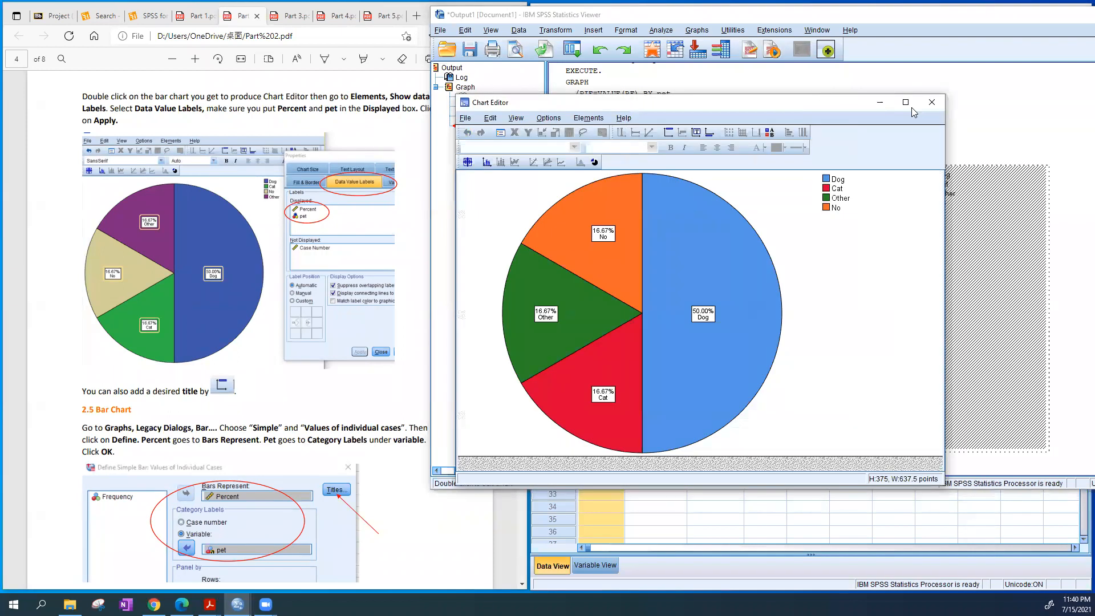
{"action": "left_click", "coordinate": [933, 102]}
{"action": "double_click", "coordinate": [804, 272]}
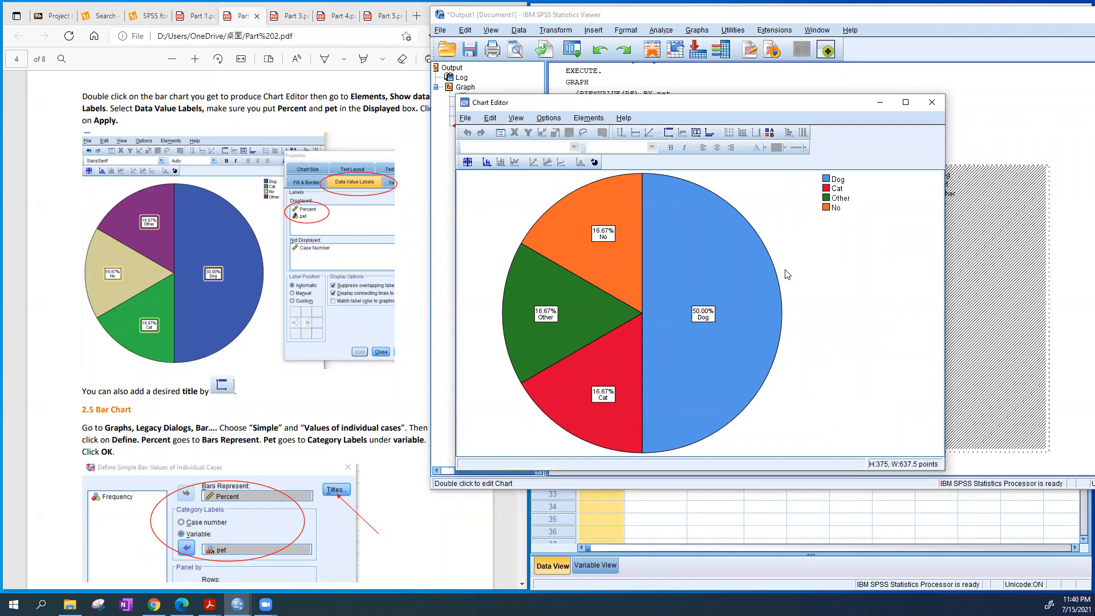
{"action": "left_click", "coordinate": [670, 132]}
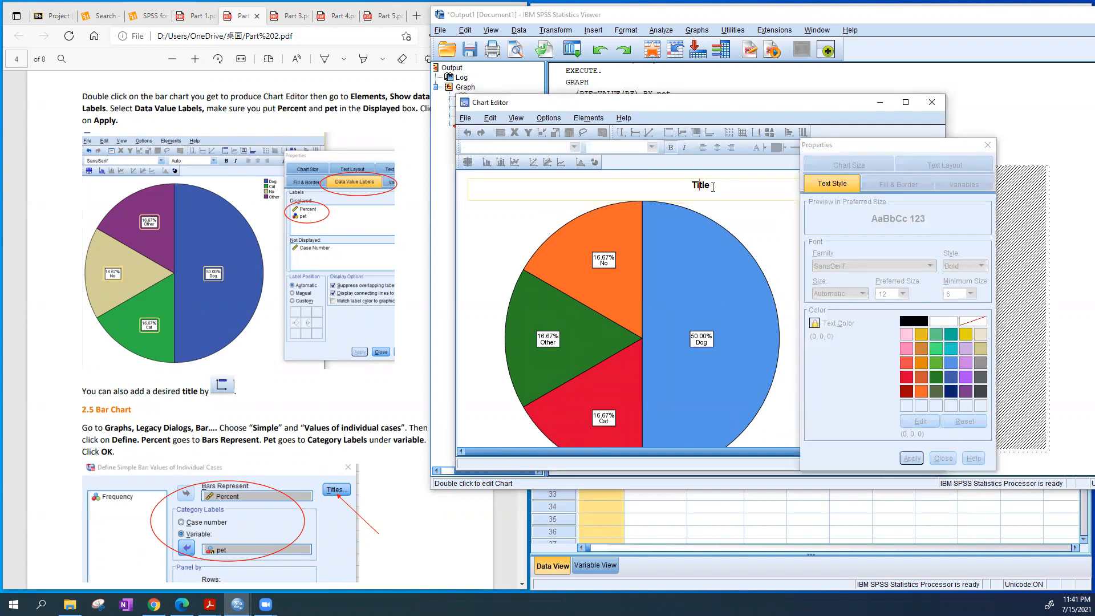
Set the pie chart's title to Pie Chart for the "Pet" example and close the Chart Editor
{"action": "double_click", "coordinate": [711, 185]}
{"action": "type", "text": "P"}
{"action": "type", "text": "ie Cha"}
{"action": "type", "text": "rt for the "}
{"action": "type", "text": "\"\""}
{"action": "type", "text": "Pet"}
{"action": "type", "text": " example"}
{"action": "left_click", "coordinate": [830, 101]}
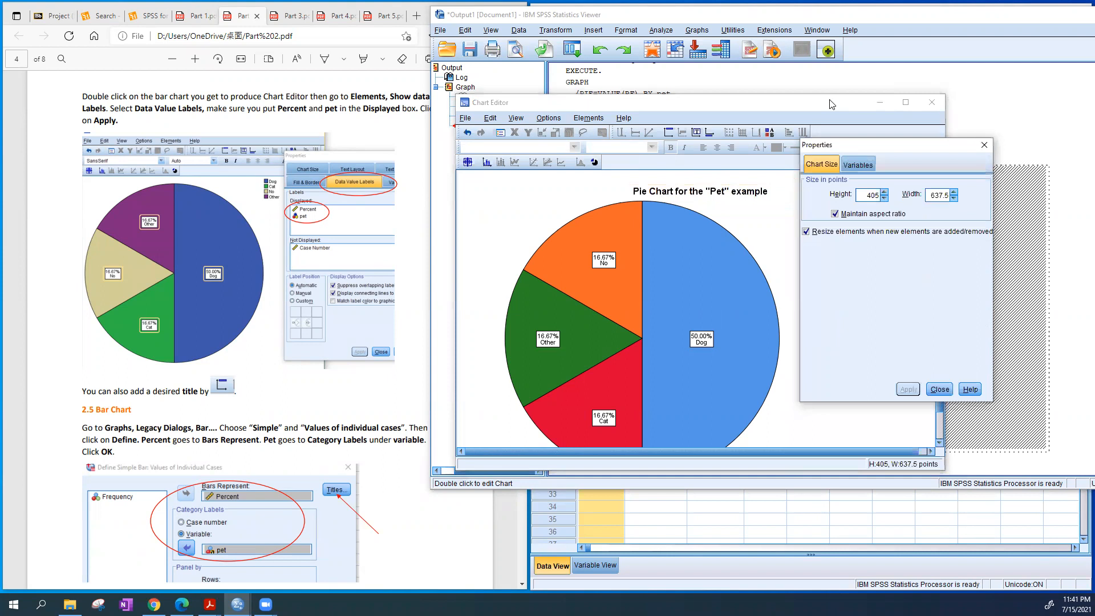
{"action": "left_click", "coordinate": [983, 146]}
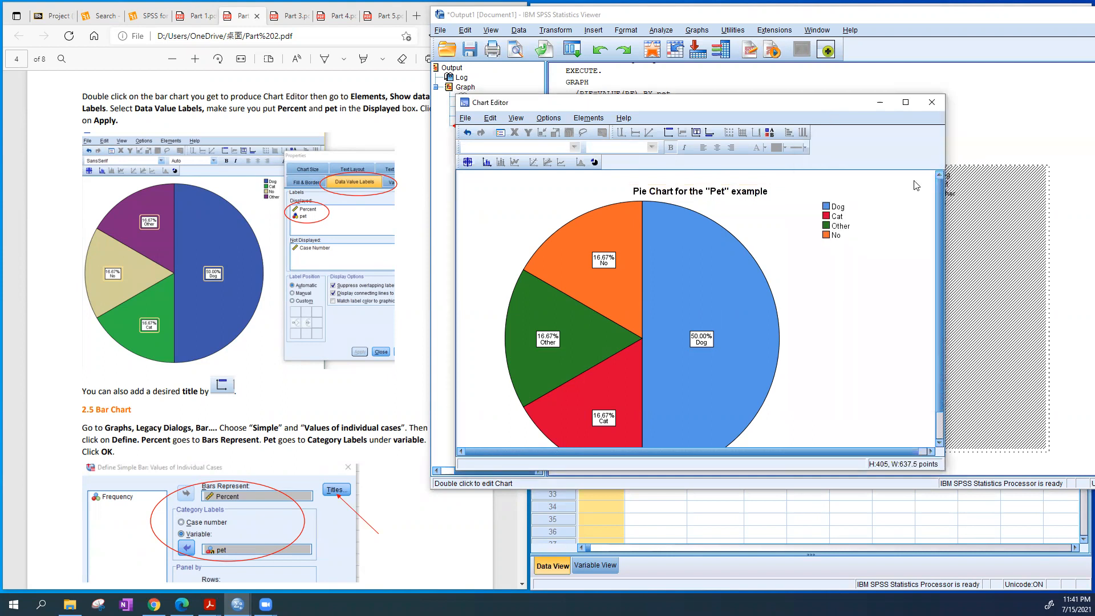
{"action": "left_click", "coordinate": [939, 107]}
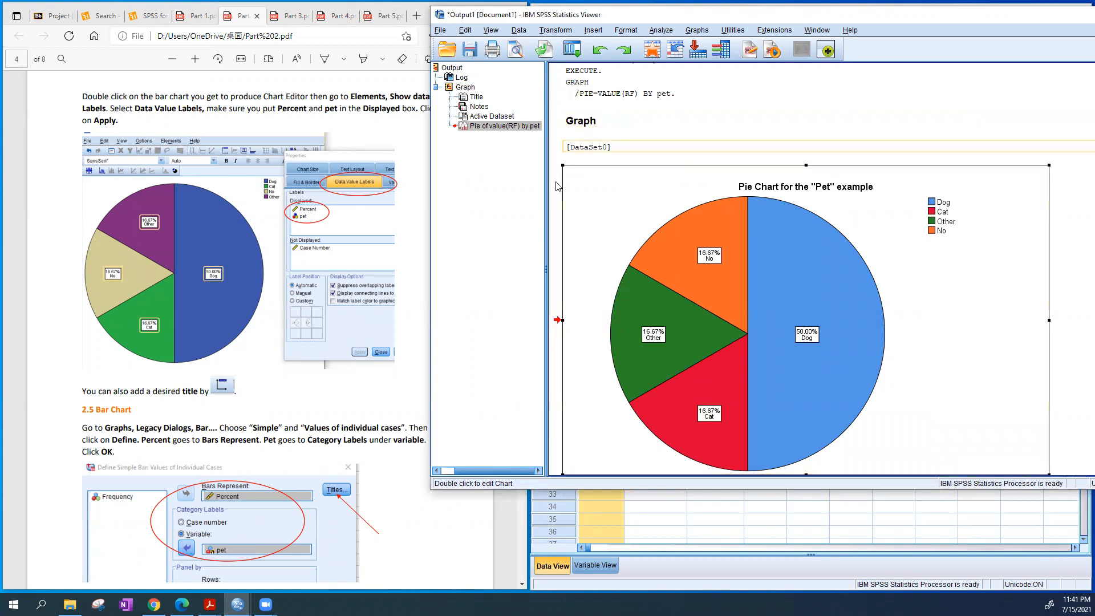
Minimize the output viewer and start defining a Simple bar chart with Values of individual cases from the Data Editor
{"action": "left_click_drag", "start_coordinate": [1087, 12], "coordinate": [1036, 51]}
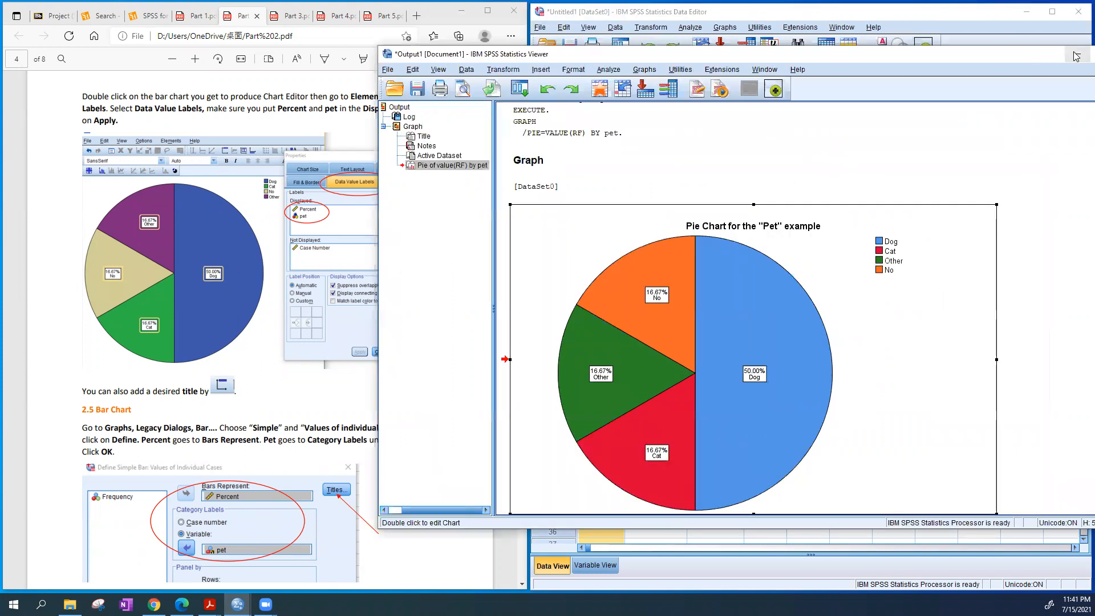
{"action": "left_click", "coordinate": [1076, 55]}
{"action": "scroll", "coordinate": [450, 298], "scroll_direction": "down", "scroll_amount": 3}
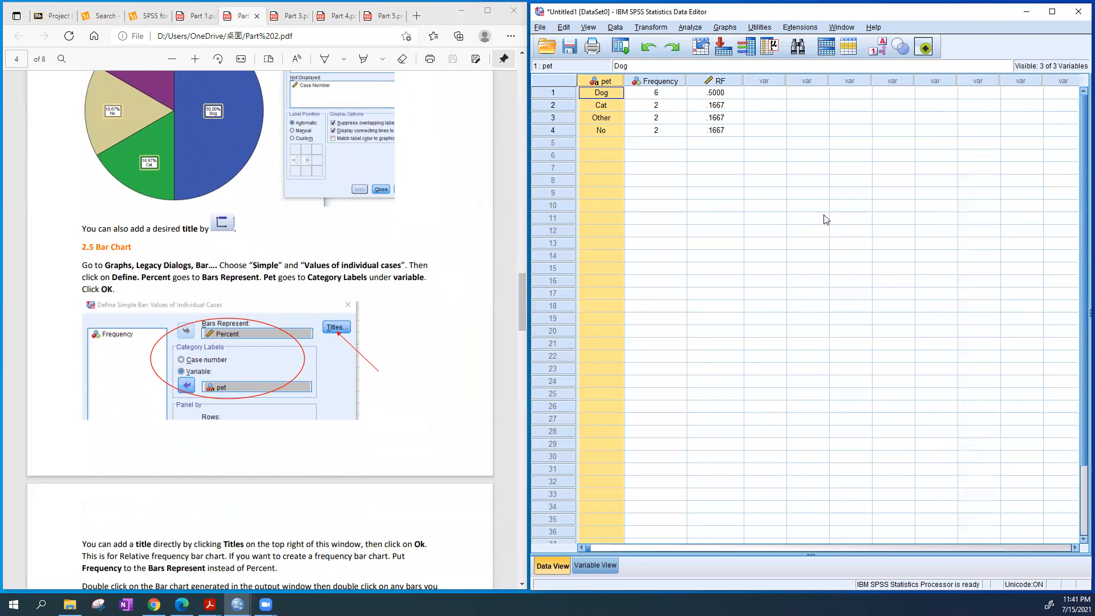
{"action": "left_click", "coordinate": [729, 32]}
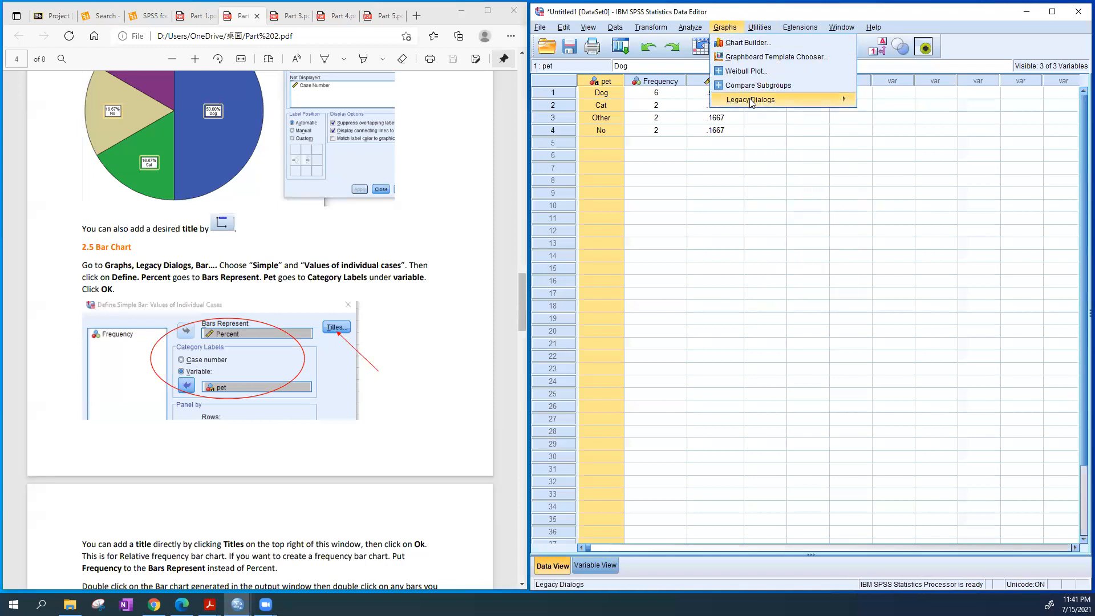
{"action": "mouse_move", "coordinate": [753, 102]}
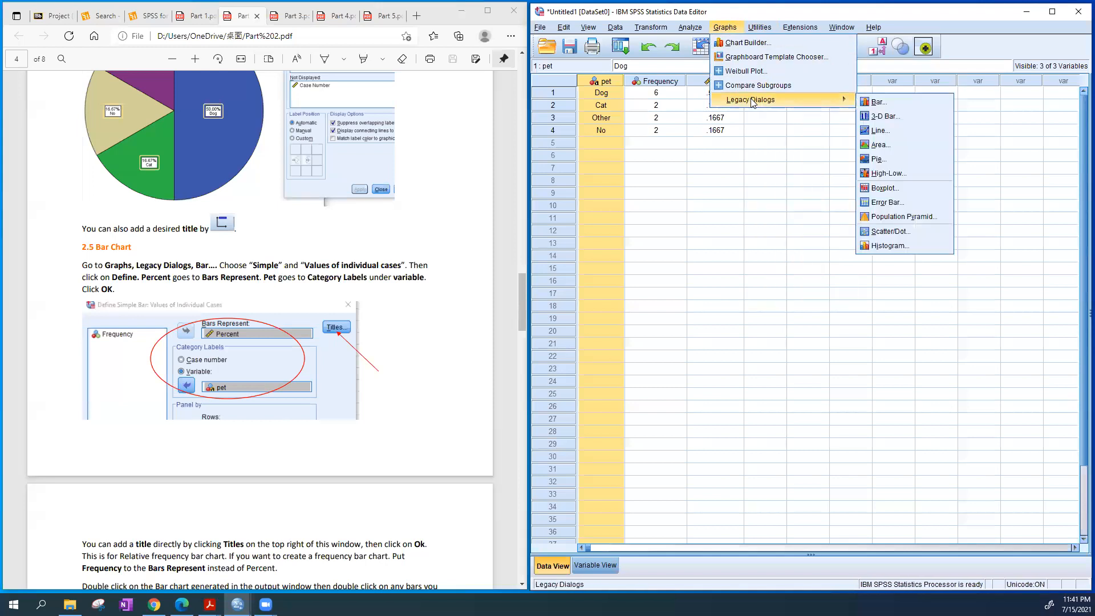
{"action": "left_click", "coordinate": [905, 104]}
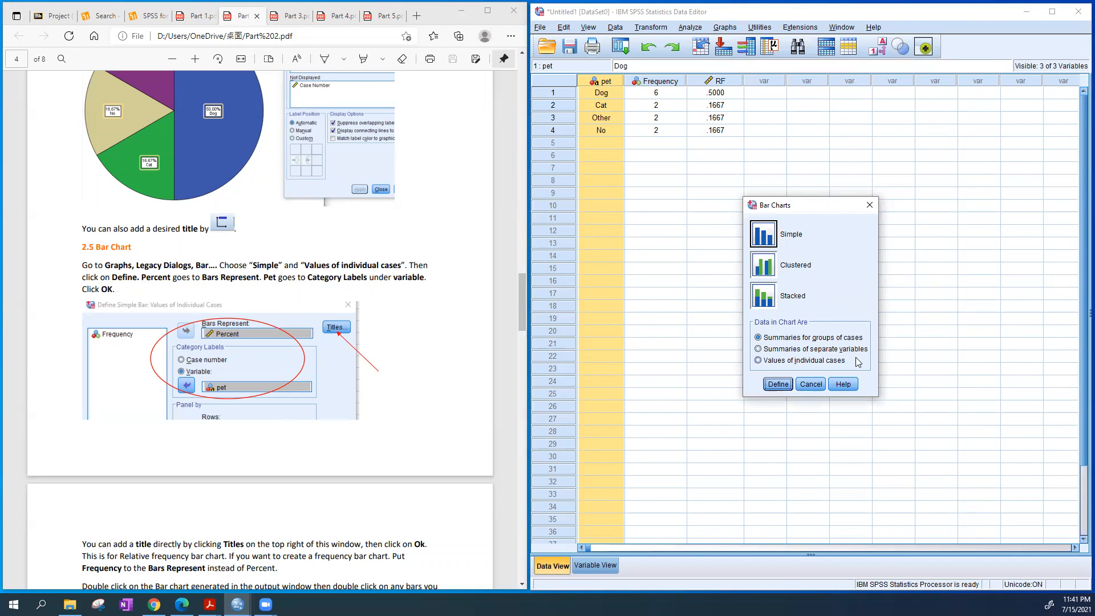
{"action": "left_click", "coordinate": [825, 361]}
{"action": "left_click", "coordinate": [778, 384]}
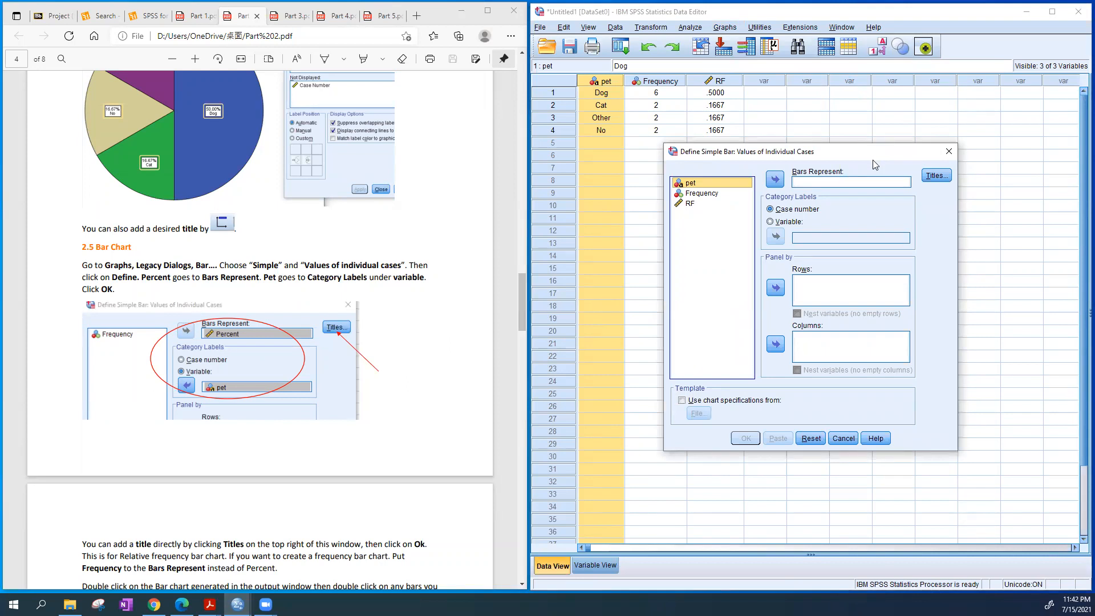
Consult the guide's bar chart instructions and assign Frequency as the variable the bars represent
{"action": "scroll", "coordinate": [420, 349], "scroll_direction": "down", "scroll_amount": 7}
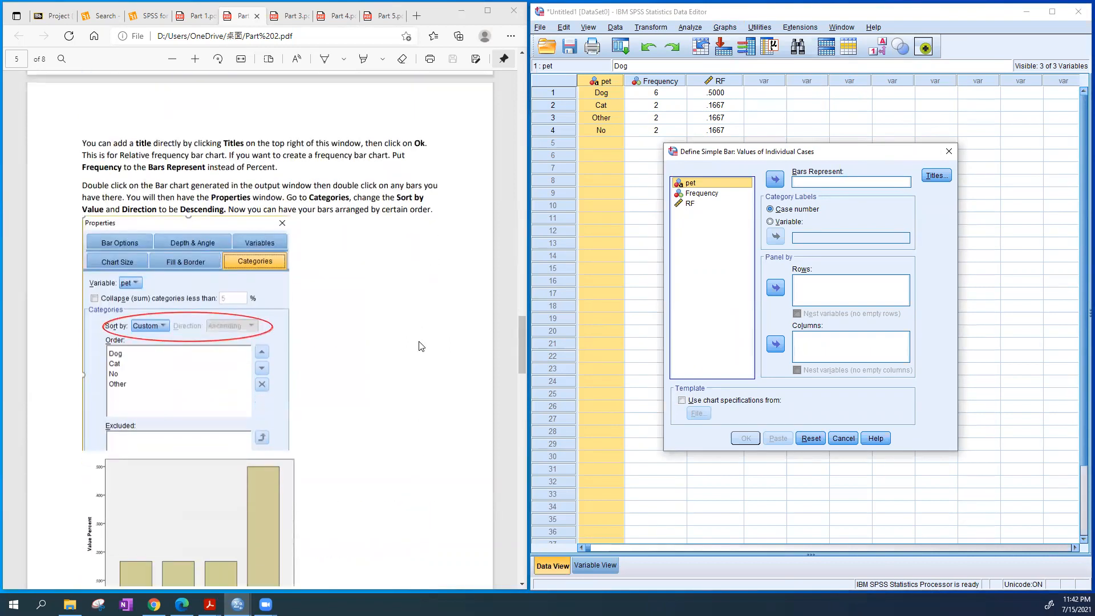
{"action": "scroll", "coordinate": [425, 318], "scroll_direction": "up", "scroll_amount": 4}
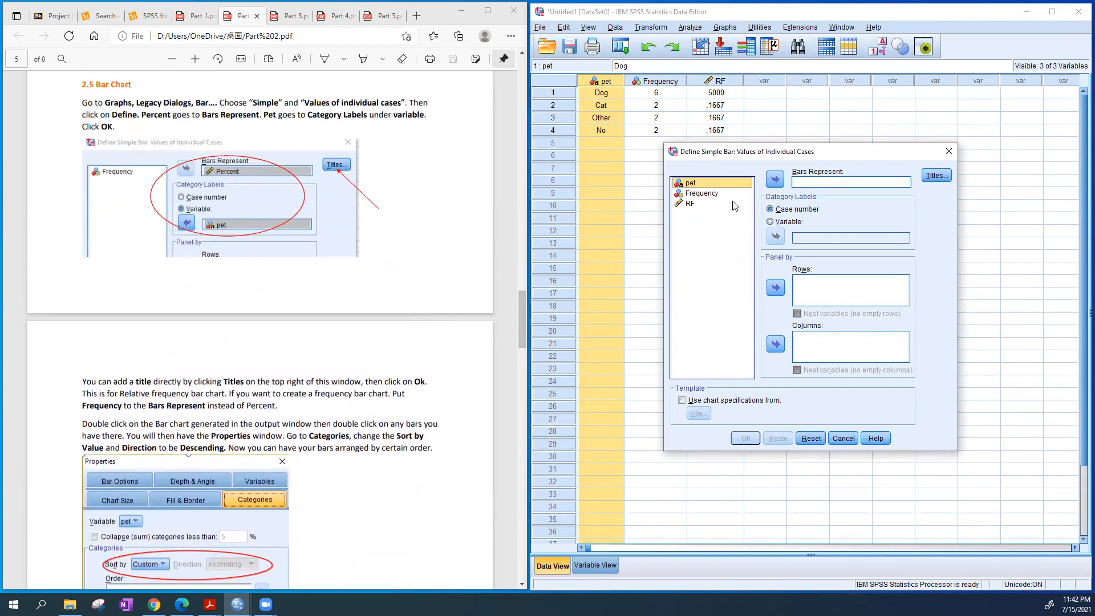
{"action": "left_click", "coordinate": [698, 195]}
{"action": "left_click", "coordinate": [698, 204]}
{"action": "left_click", "coordinate": [703, 194]}
{"action": "left_click_drag", "start_coordinate": [710, 199], "coordinate": [824, 184]}
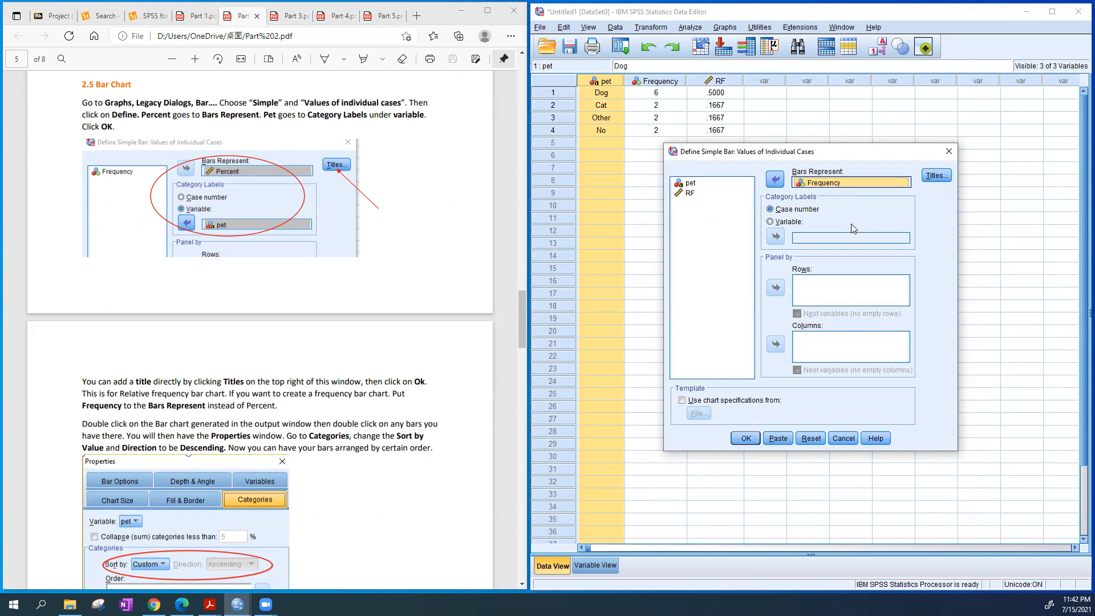
Use the pet variable for the category labels and generate the frequency bar chart
{"action": "left_click", "coordinate": [789, 224]}
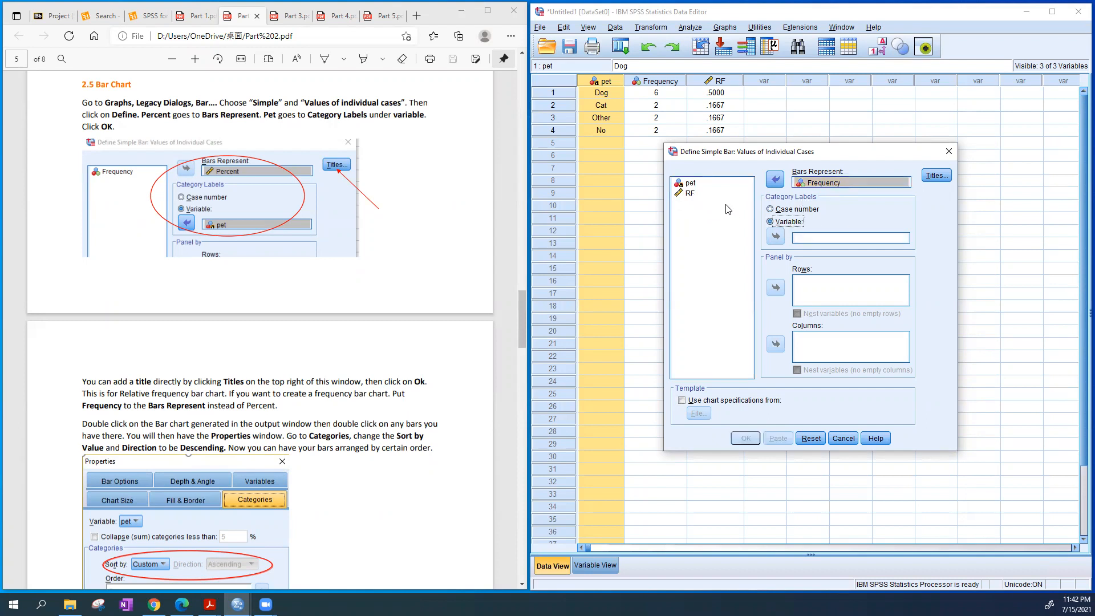
{"action": "left_click", "coordinate": [702, 184]}
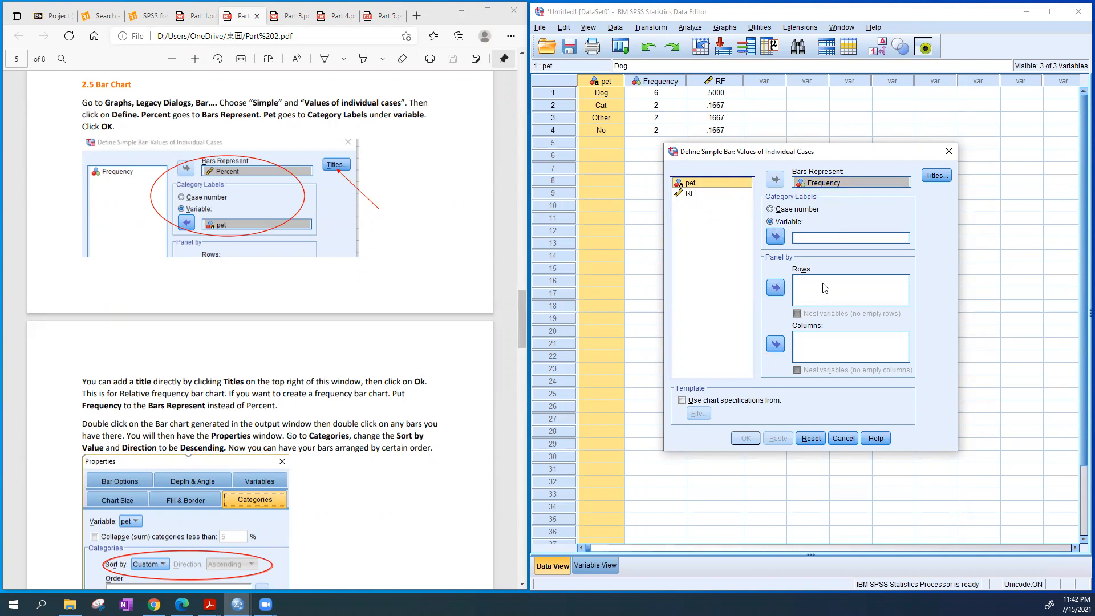
{"action": "left_click", "coordinate": [775, 236]}
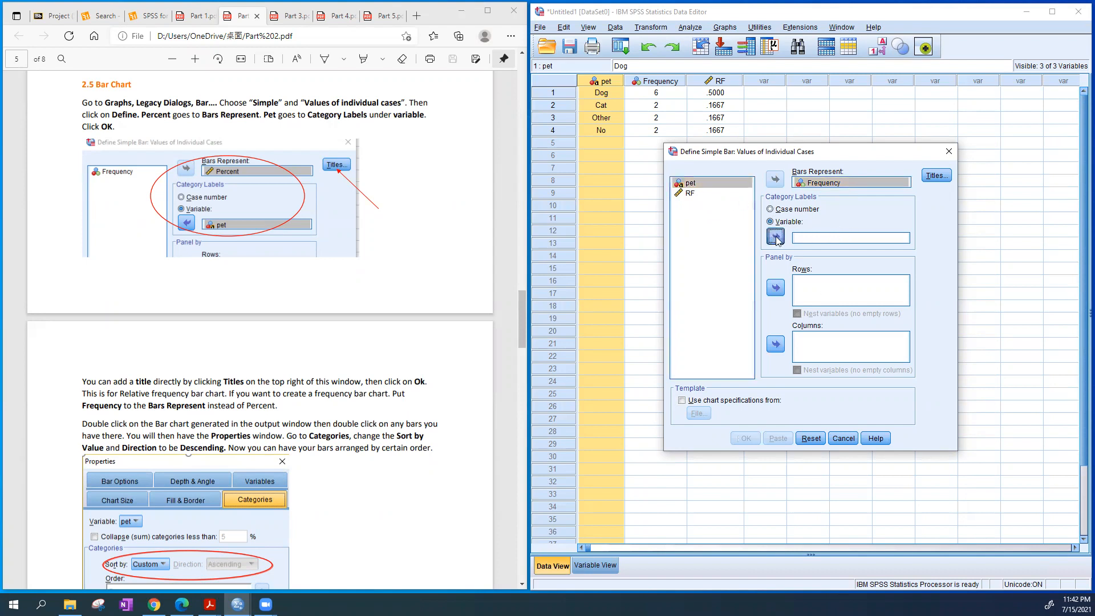
{"action": "left_click", "coordinate": [746, 438]}
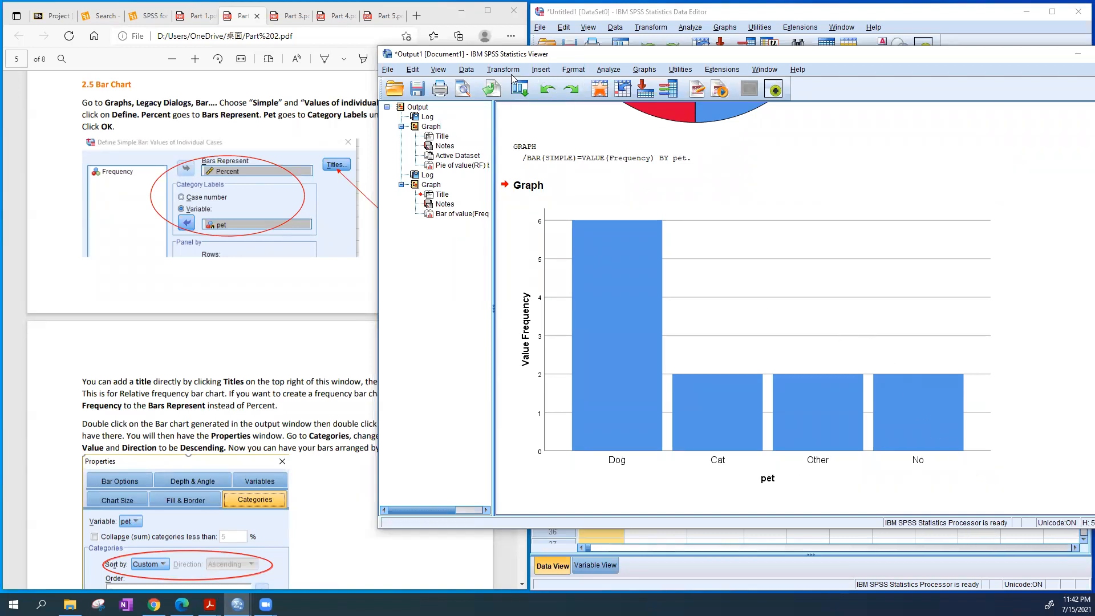
Create a second simple bar chart of individual case values with RF replacing Frequency as the bars' variable and pet as category labels
{"action": "left_click", "coordinate": [654, 72]}
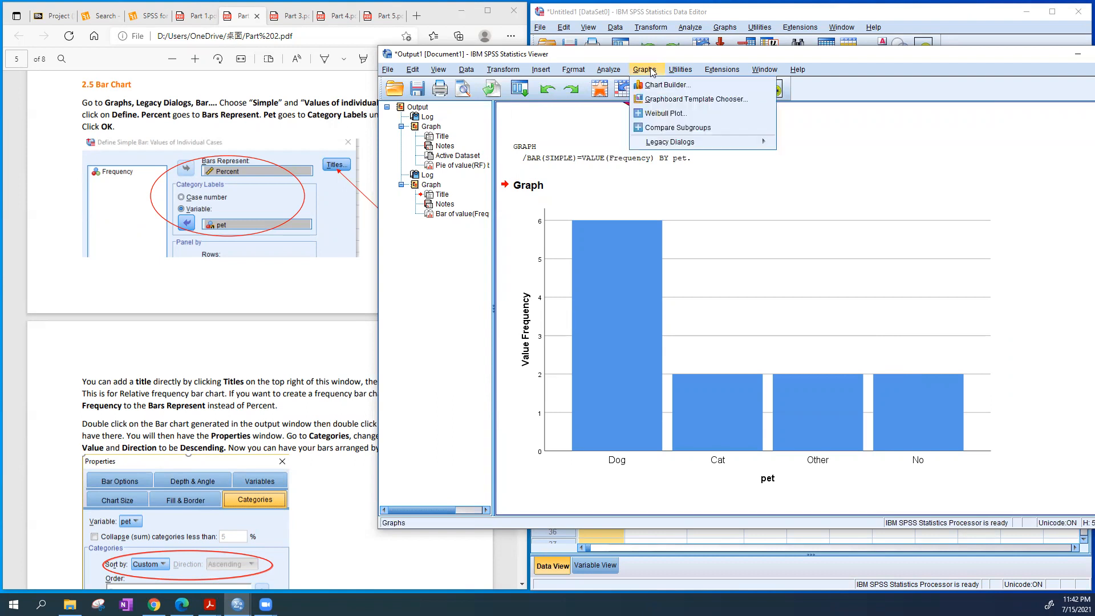
{"action": "mouse_move", "coordinate": [679, 140]}
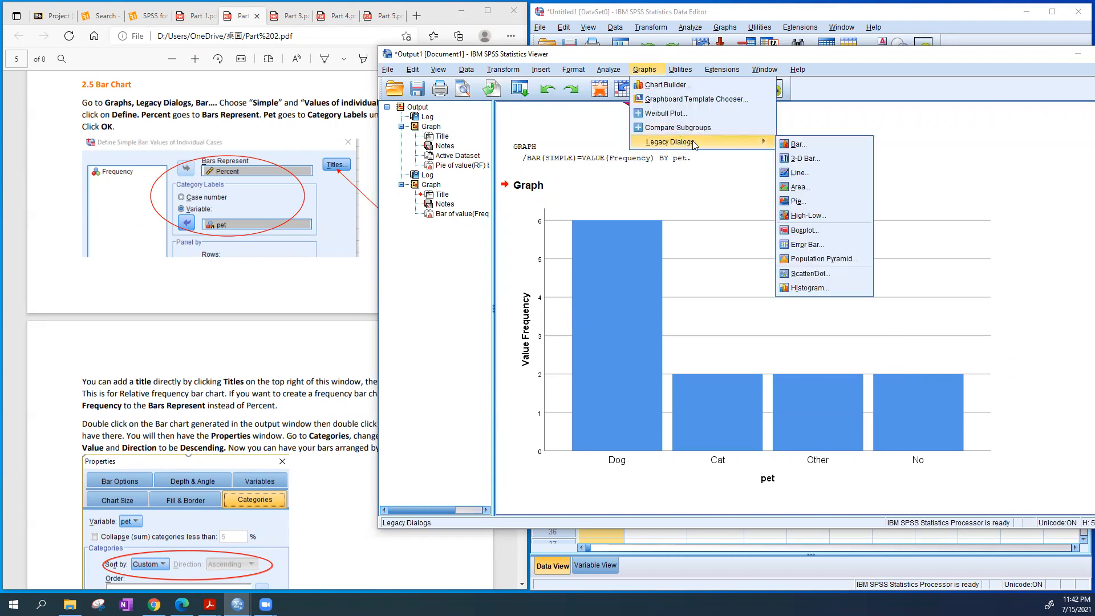
{"action": "left_click", "coordinate": [811, 143]}
{"action": "left_click", "coordinate": [734, 375]}
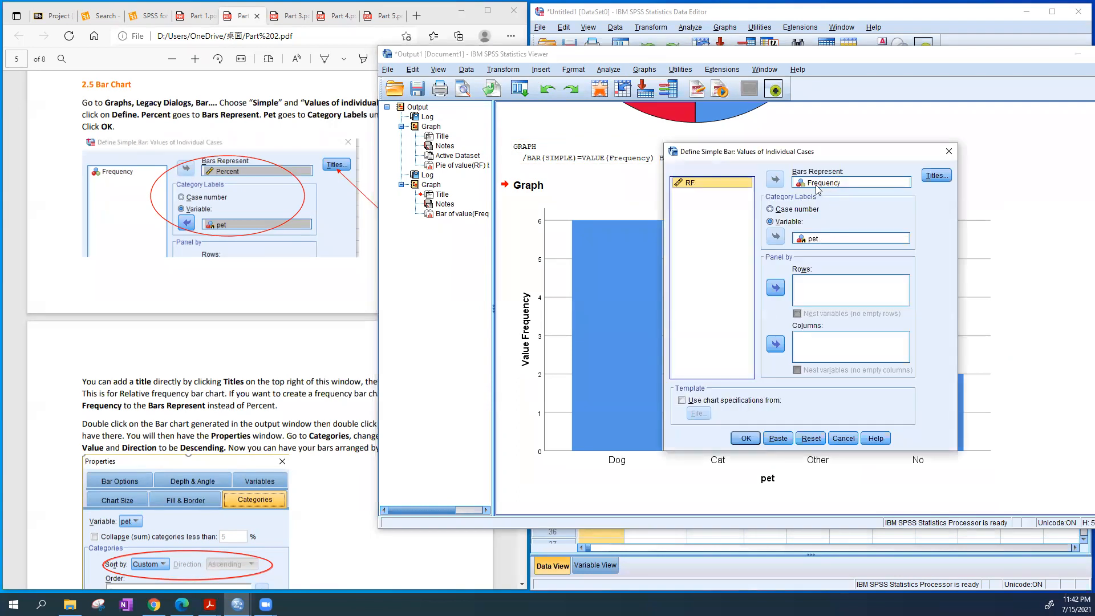
{"action": "left_click", "coordinate": [830, 183]}
{"action": "left_click", "coordinate": [776, 181]}
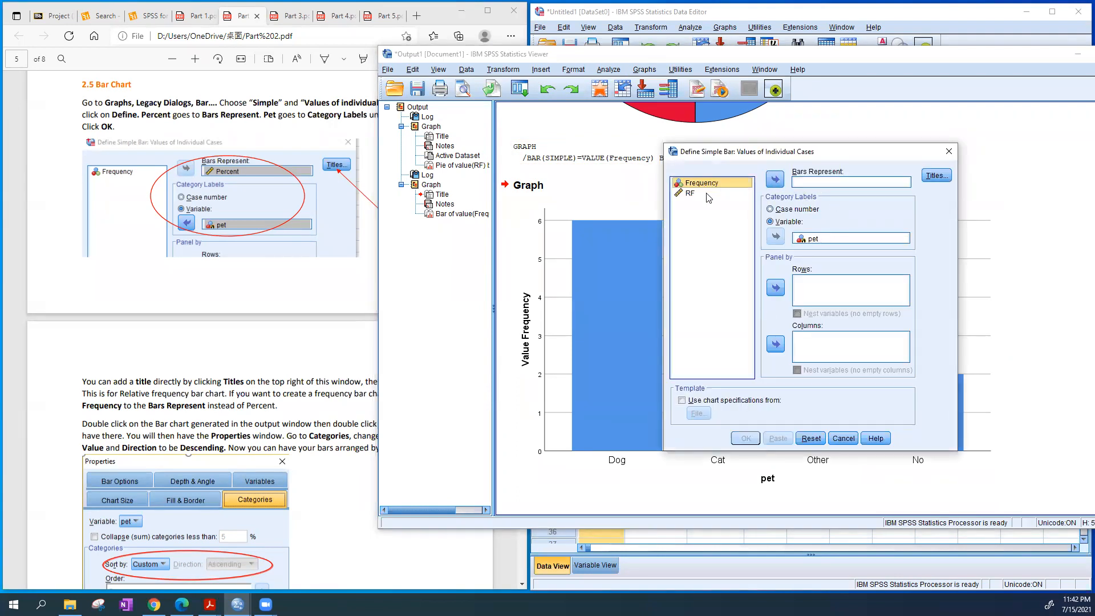
{"action": "left_click", "coordinate": [781, 181]}
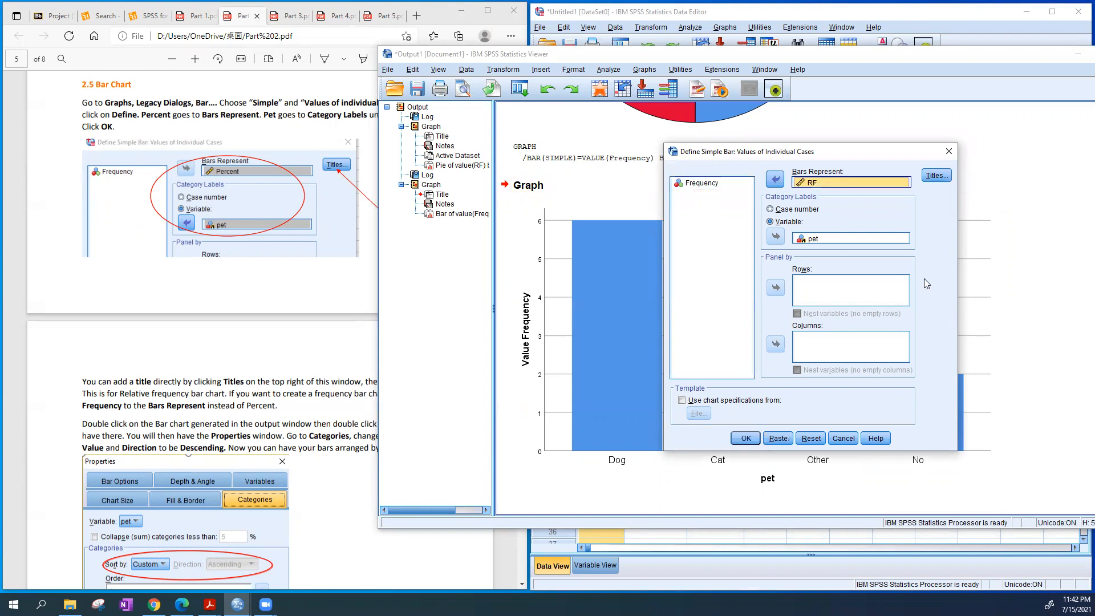
{"action": "left_click", "coordinate": [746, 438]}
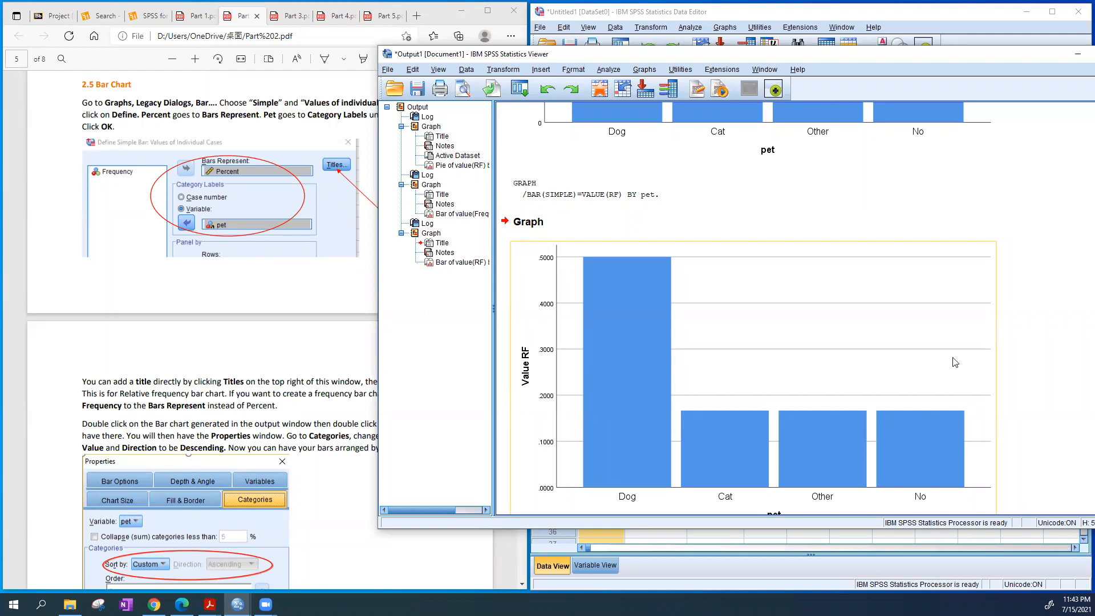
Compare the frequency and relative frequency bar charts, and consult the guide's instructions on titling and sorting the bars
{"action": "scroll", "coordinate": [954, 350], "scroll_direction": "down", "scroll_amount": 1}
{"action": "scroll", "coordinate": [953, 350], "scroll_direction": "up", "scroll_amount": 10}
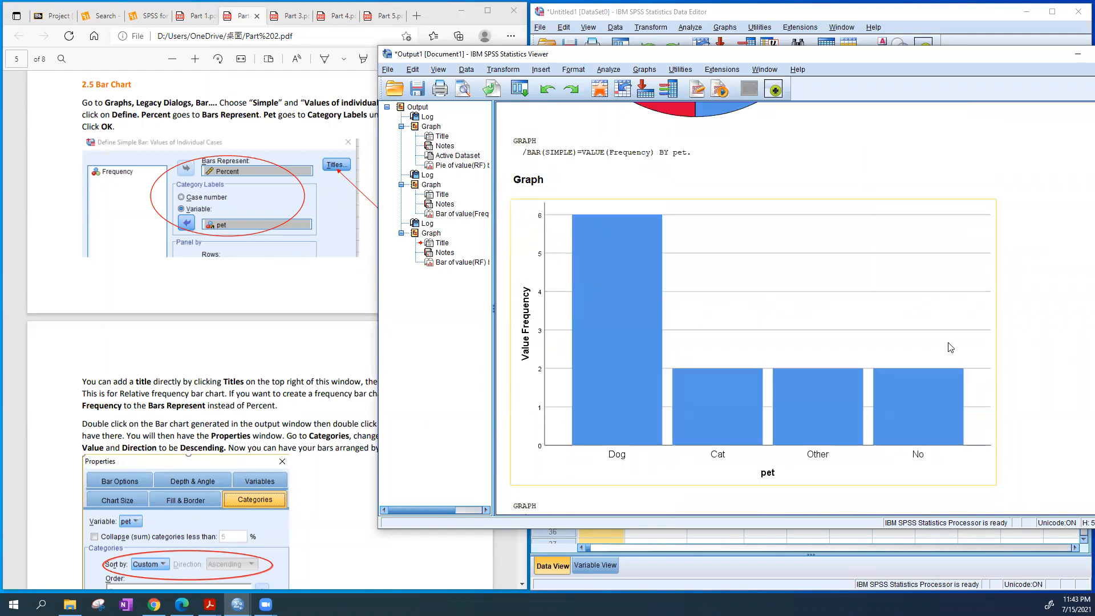
{"action": "scroll", "coordinate": [955, 352], "scroll_direction": "down", "scroll_amount": 10}
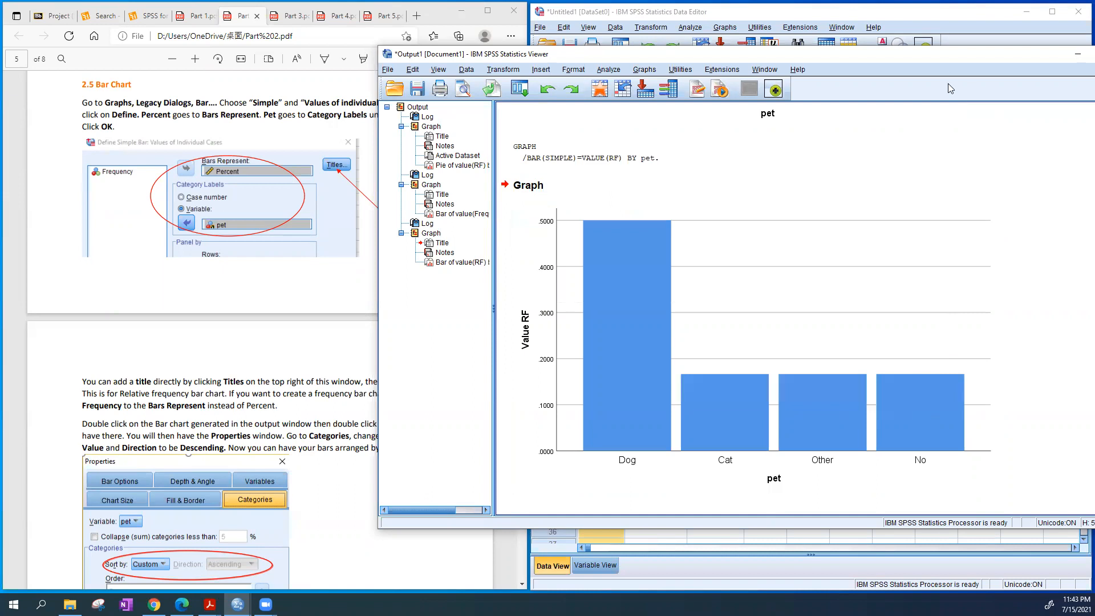
{"action": "left_click_drag", "start_coordinate": [943, 54], "coordinate": [916, 38]}
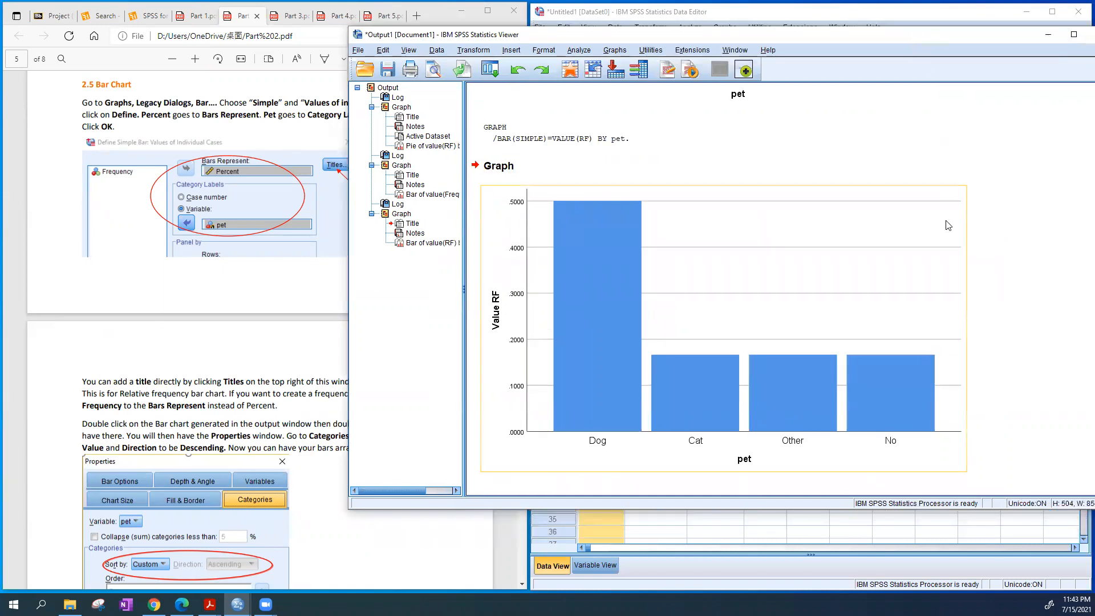
{"action": "scroll", "coordinate": [247, 272], "scroll_direction": "down", "scroll_amount": 3}
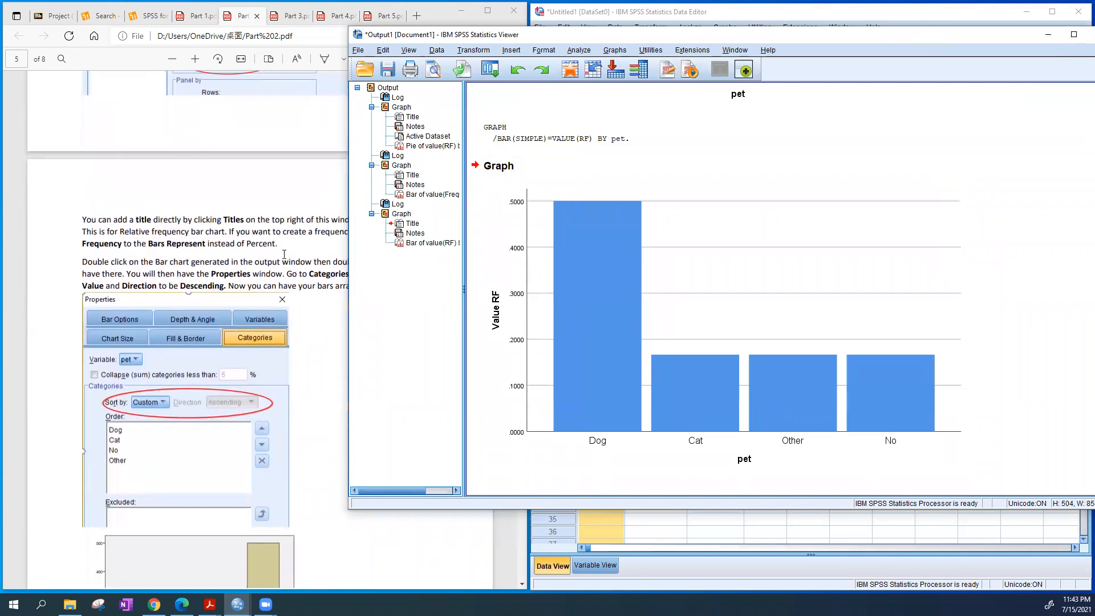
Sort the pet categories of the relative frequency bar chart by Value in Ascending direction and finish editing the chart
{"action": "double_click", "coordinate": [603, 296]}
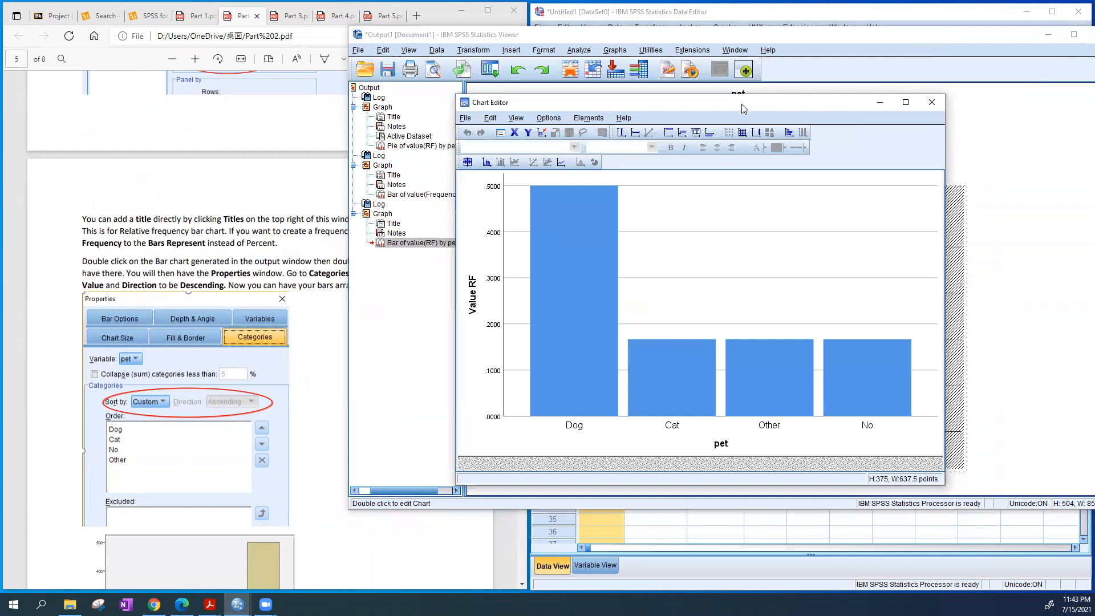
{"action": "left_click_drag", "start_coordinate": [742, 104], "coordinate": [757, 123]}
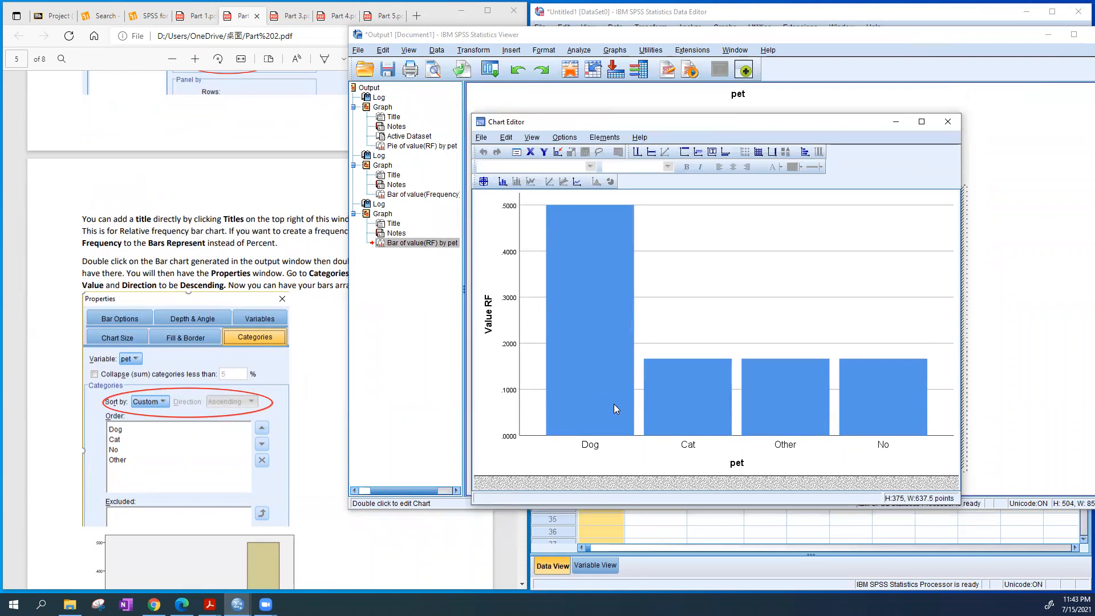
{"action": "double_click", "coordinate": [597, 350]}
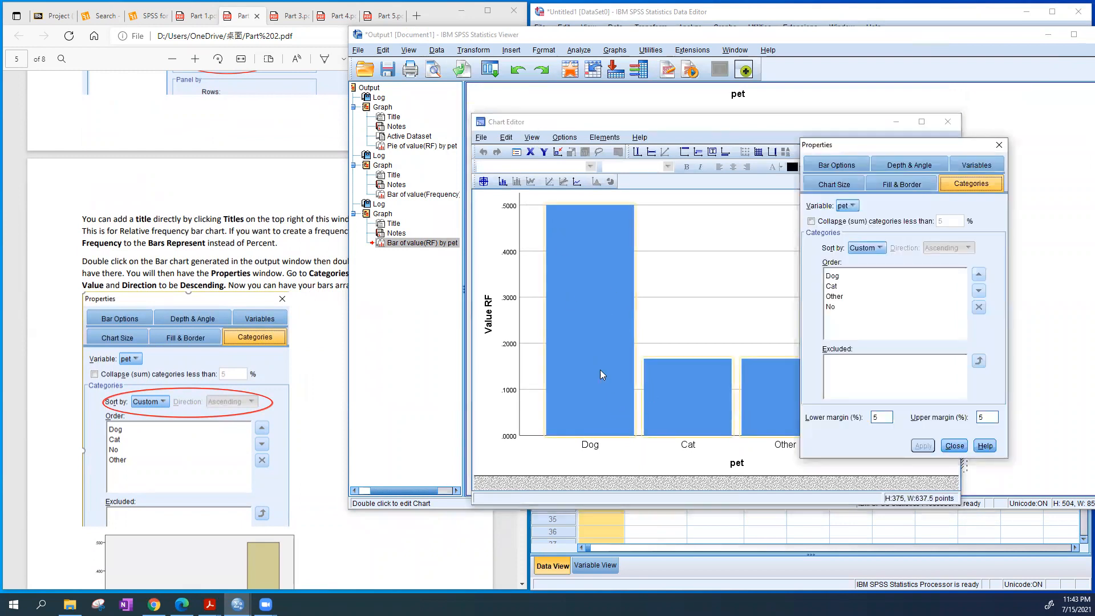
{"action": "left_click_drag", "start_coordinate": [914, 144], "coordinate": [745, 164]}
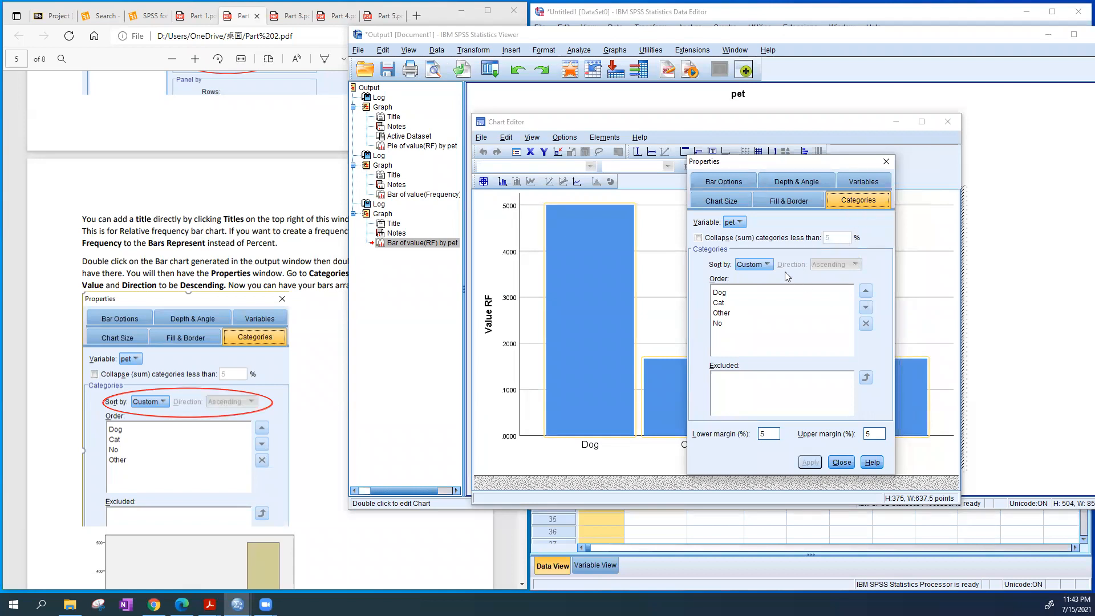
{"action": "left_click", "coordinate": [757, 264]}
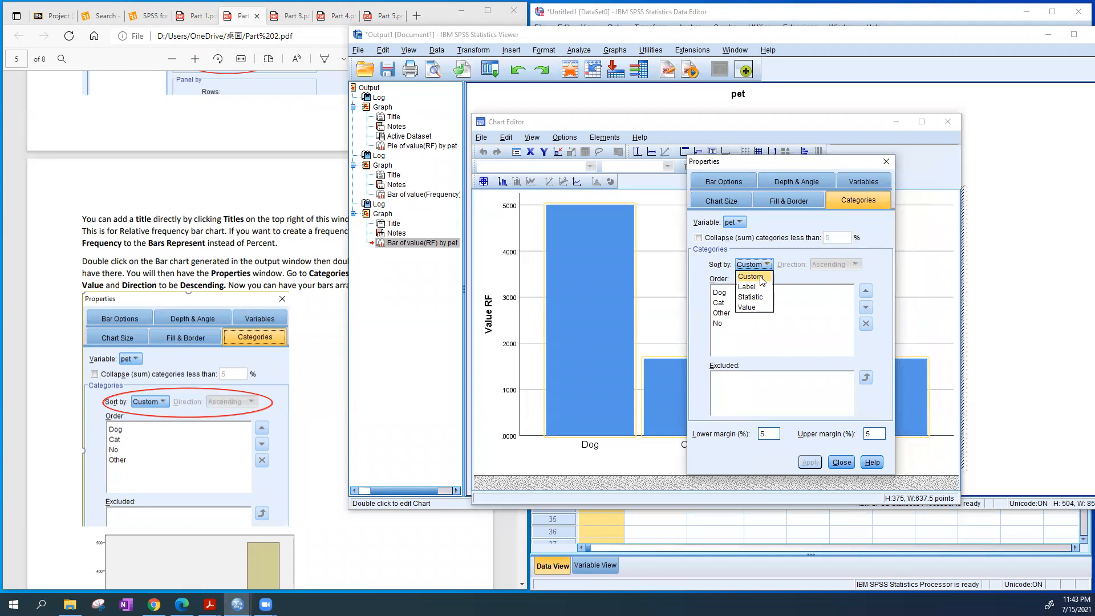
{"action": "left_click", "coordinate": [761, 277]}
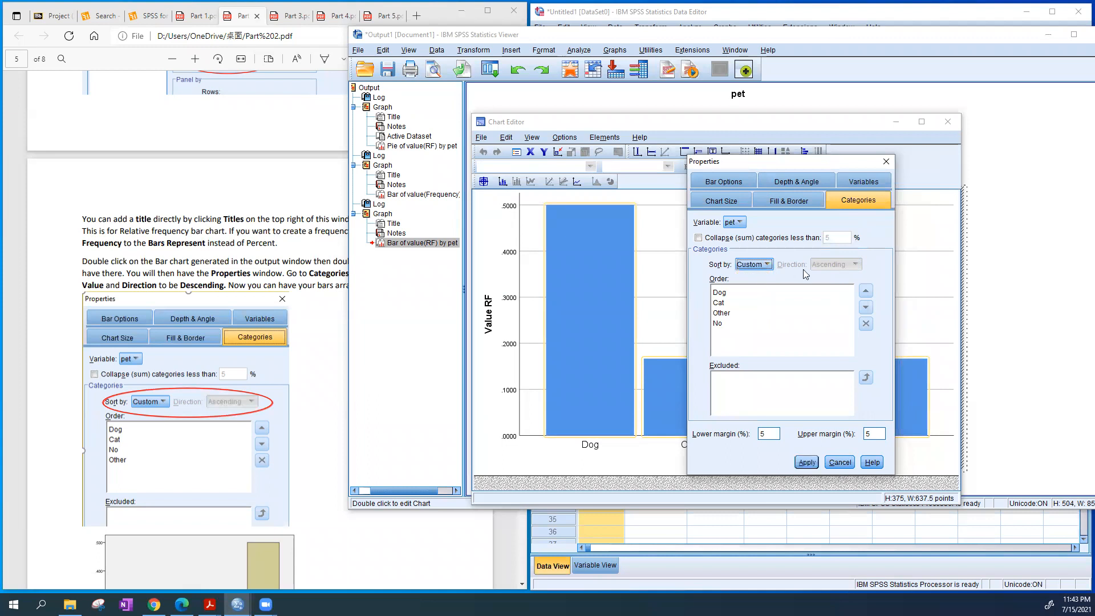
{"action": "left_click", "coordinate": [754, 265]}
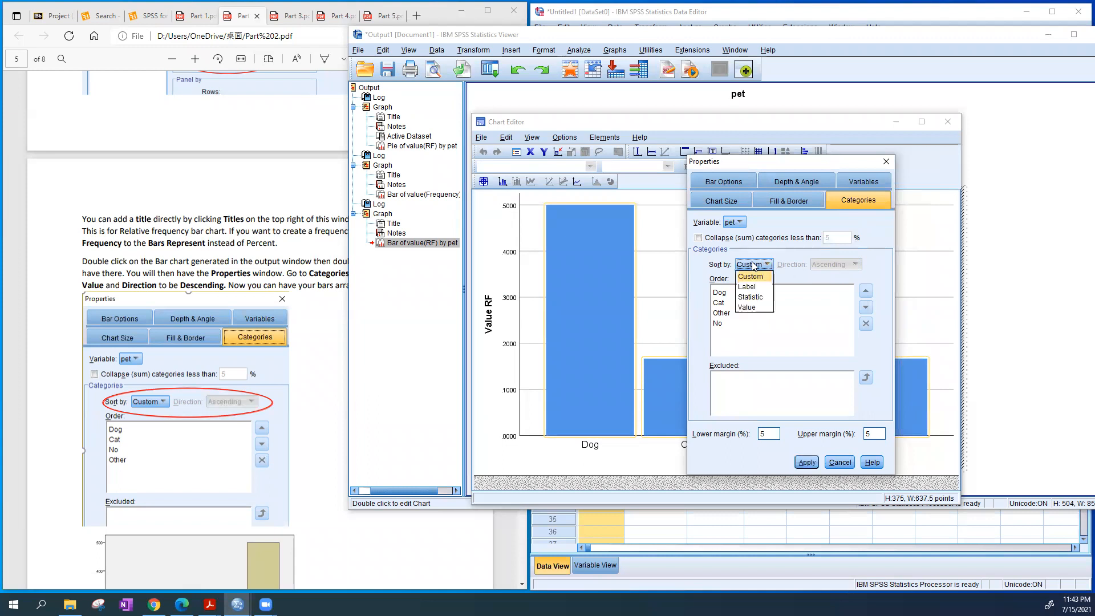
{"action": "left_click", "coordinate": [754, 308]}
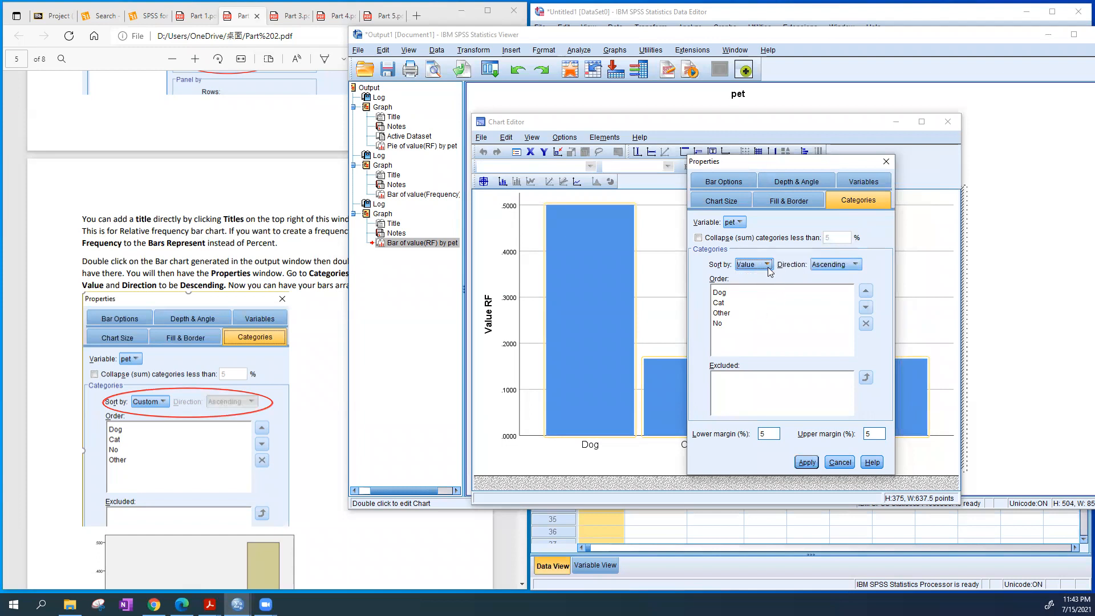
{"action": "left_click", "coordinate": [830, 266]}
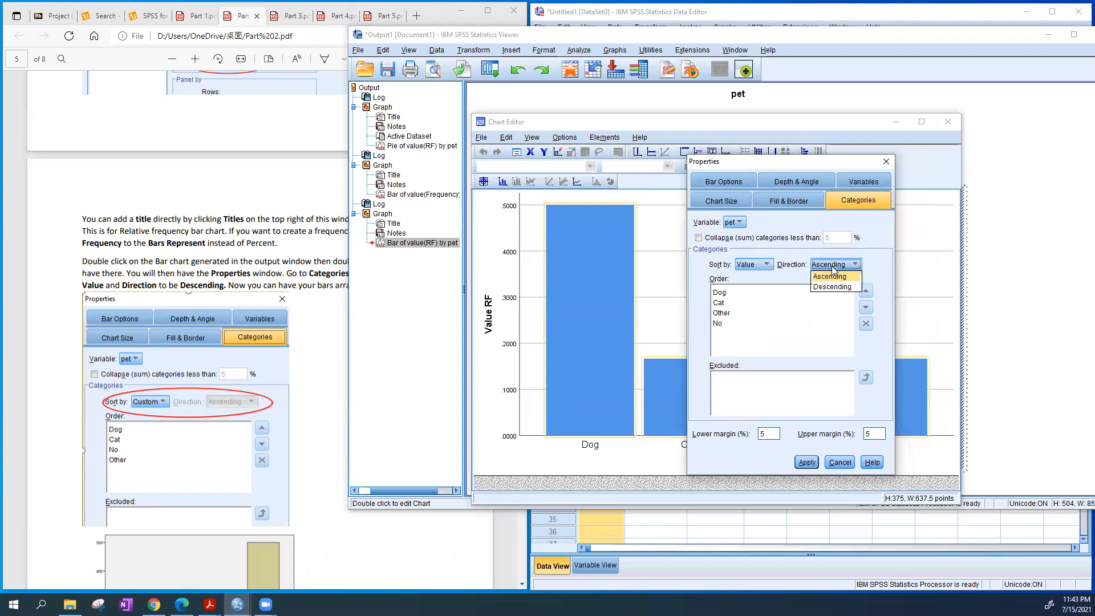
{"action": "left_click", "coordinate": [868, 267]}
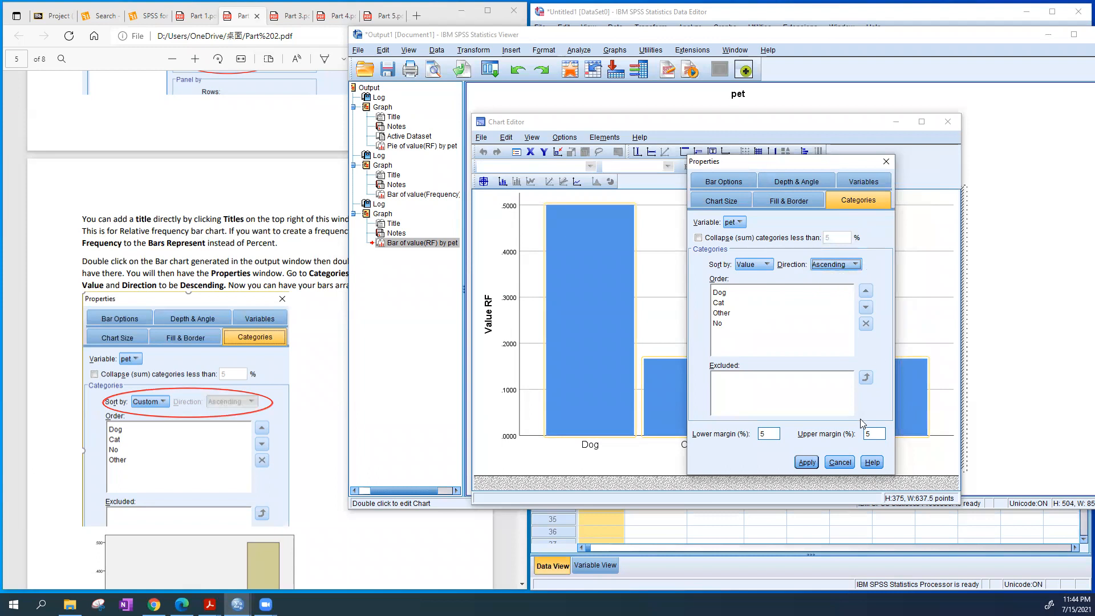
{"action": "left_click", "coordinate": [810, 462]}
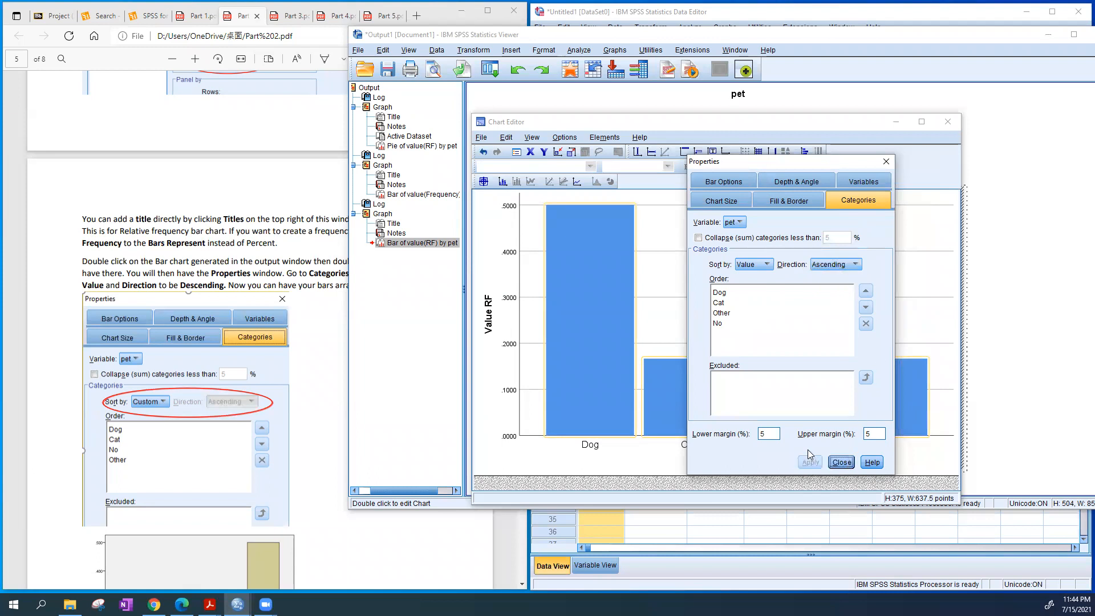
{"action": "left_click", "coordinate": [841, 462]}
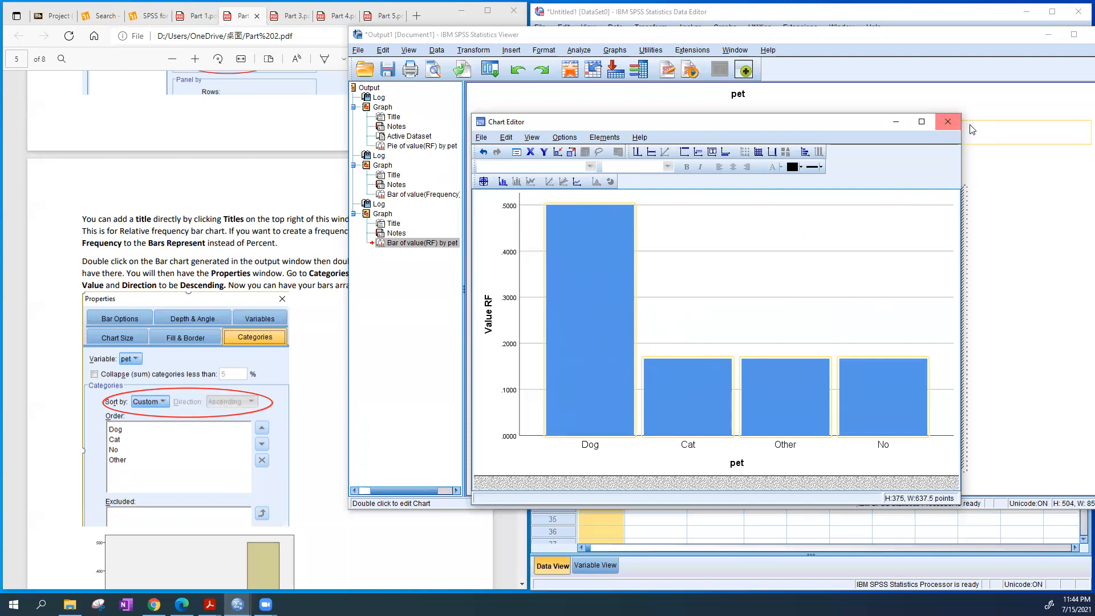
{"action": "left_click", "coordinate": [945, 124]}
{"action": "scroll", "coordinate": [966, 277], "scroll_direction": "up", "scroll_amount": 3}
{"action": "scroll", "coordinate": [967, 276], "scroll_direction": "down", "scroll_amount": 3}
{"action": "scroll", "coordinate": [968, 282], "scroll_direction": "up", "scroll_amount": 6}
{"action": "scroll", "coordinate": [968, 283], "scroll_direction": "down", "scroll_amount": 5}
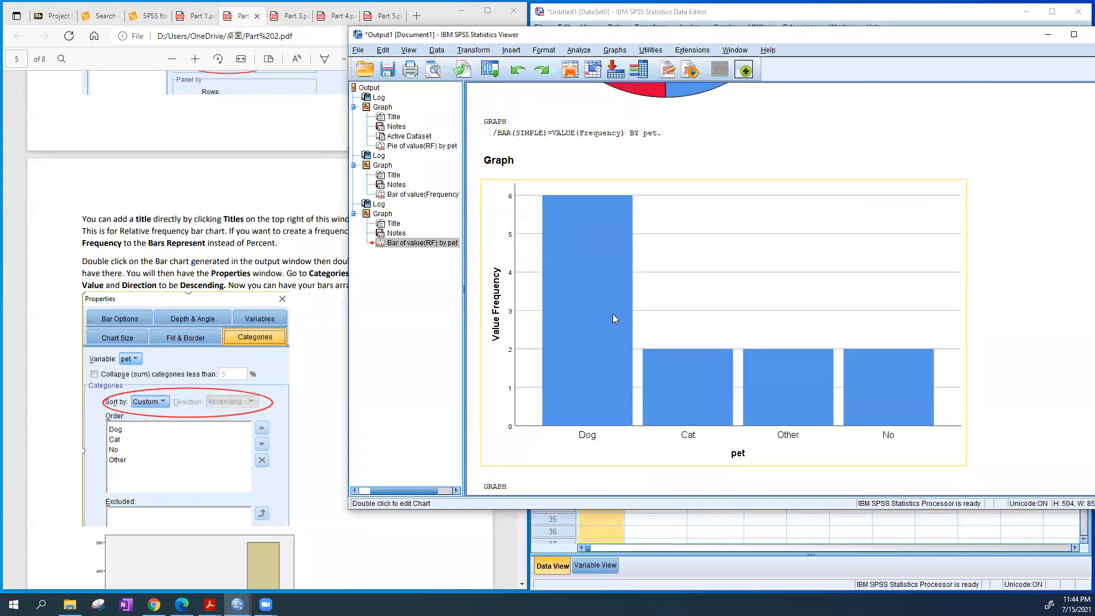
{"action": "double_click", "coordinate": [614, 318]}
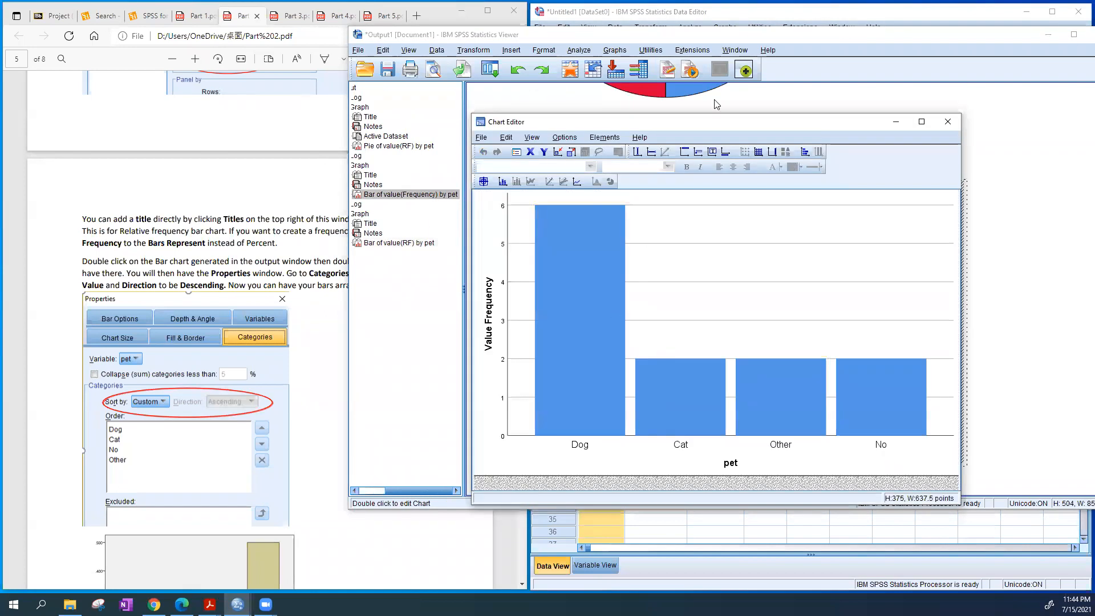
{"action": "double_click", "coordinate": [584, 284]}
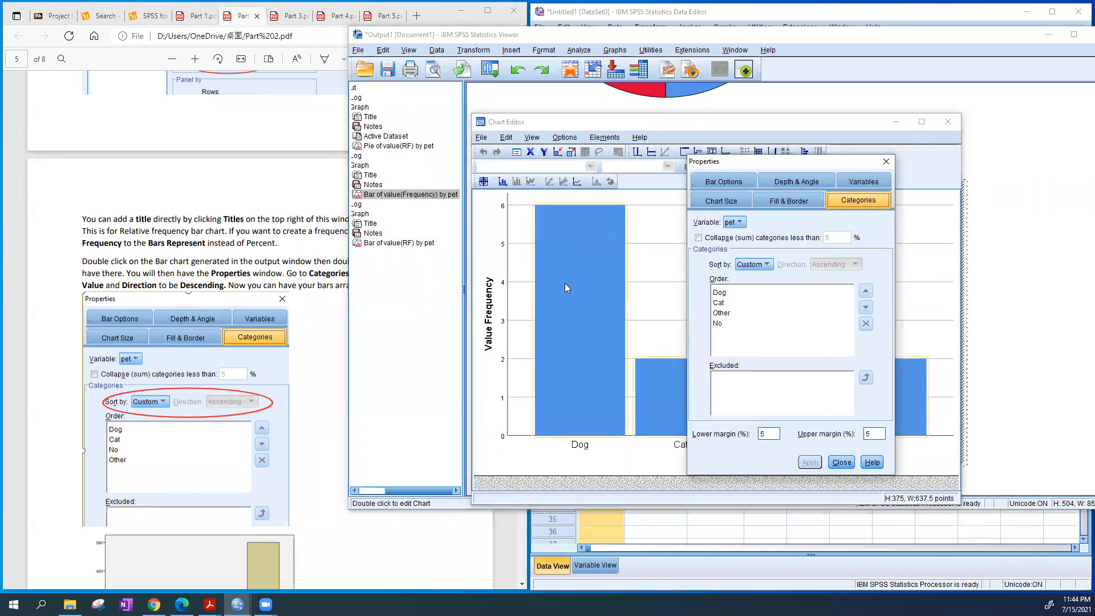
{"action": "left_click", "coordinate": [842, 462]}
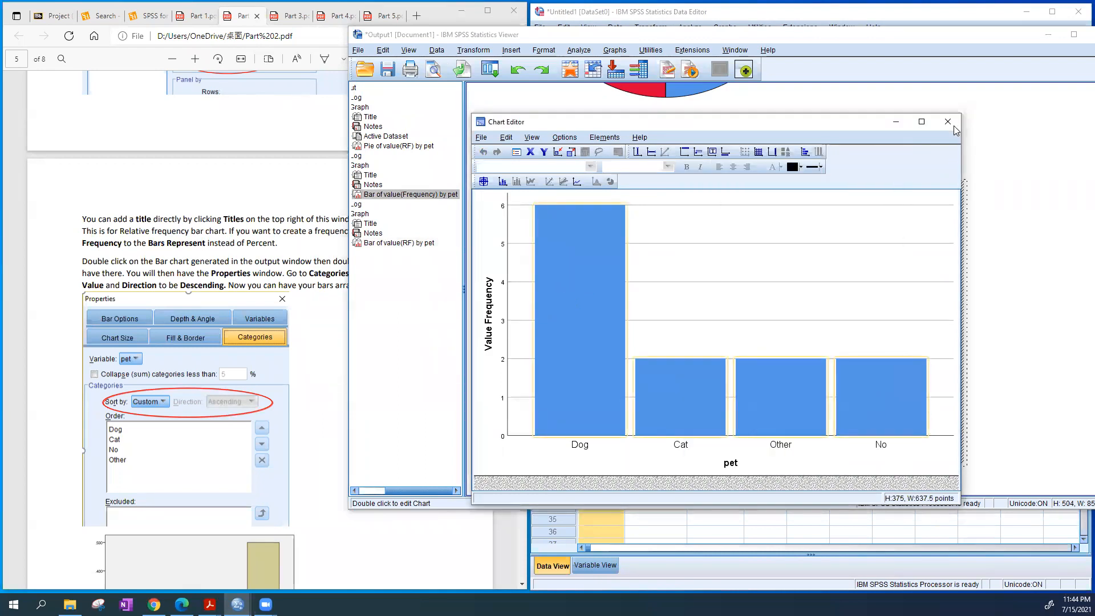
{"action": "left_click", "coordinate": [948, 122]}
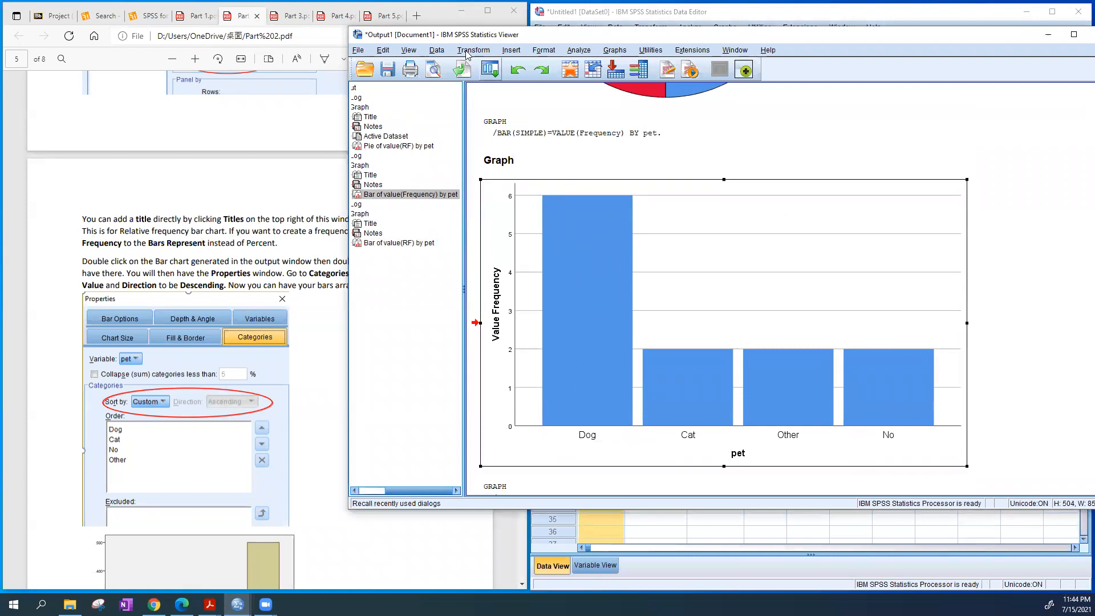
Sort the pet categories of the frequency bar chart by Value in Descending direction and finish editing the chart
{"action": "double_click", "coordinate": [583, 288]}
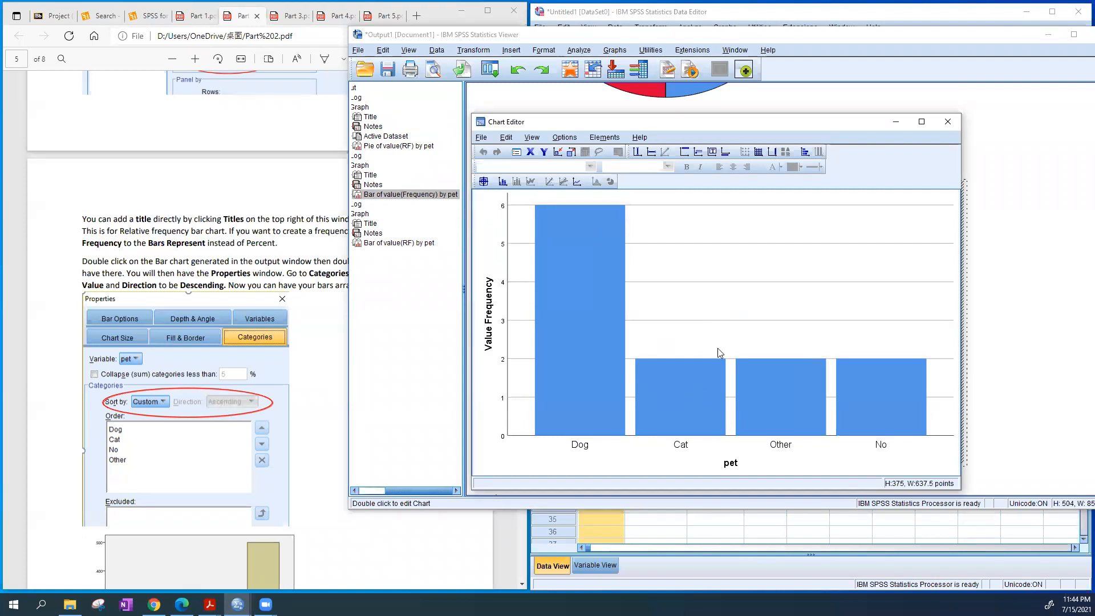
{"action": "double_click", "coordinate": [793, 393]}
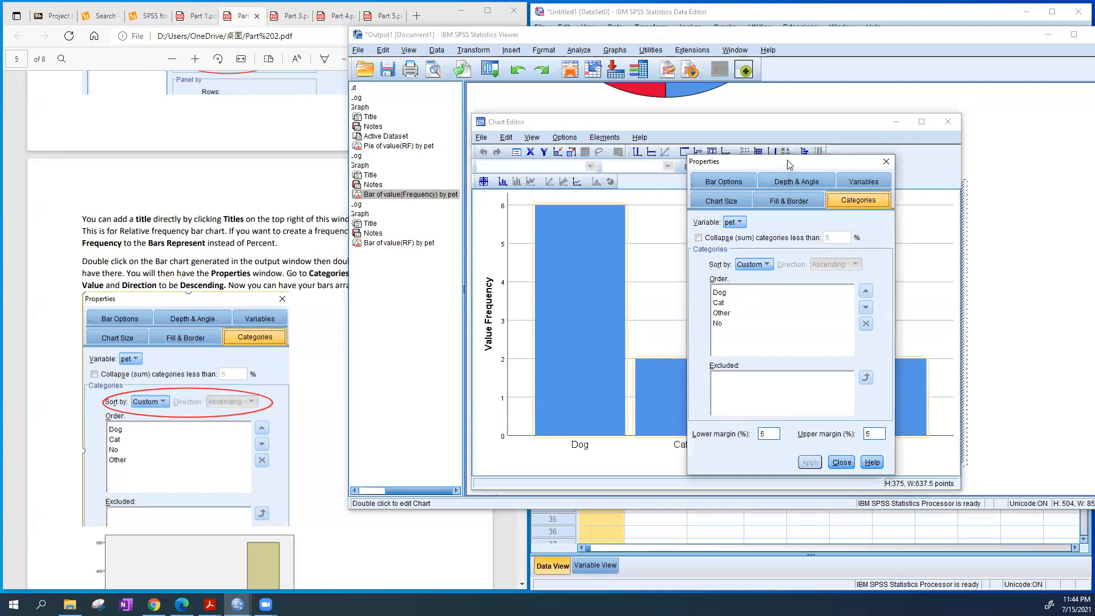
{"action": "left_click", "coordinate": [764, 266]}
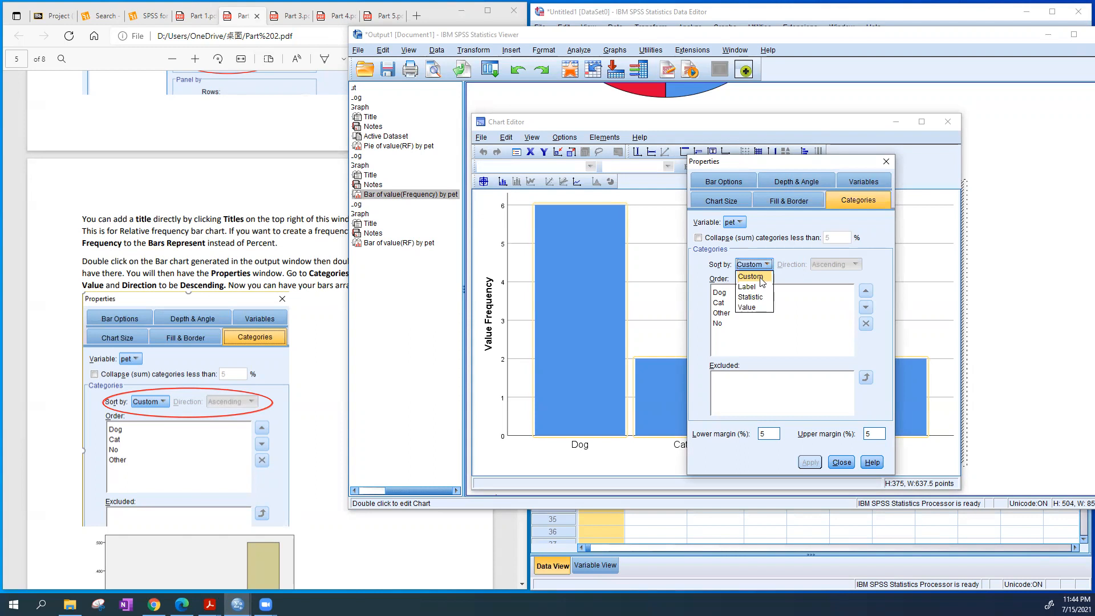
{"action": "left_click", "coordinate": [763, 280]}
{"action": "left_click", "coordinate": [766, 266]}
{"action": "left_click", "coordinate": [748, 307]}
{"action": "left_click", "coordinate": [839, 265]}
{"action": "left_click", "coordinate": [835, 288]}
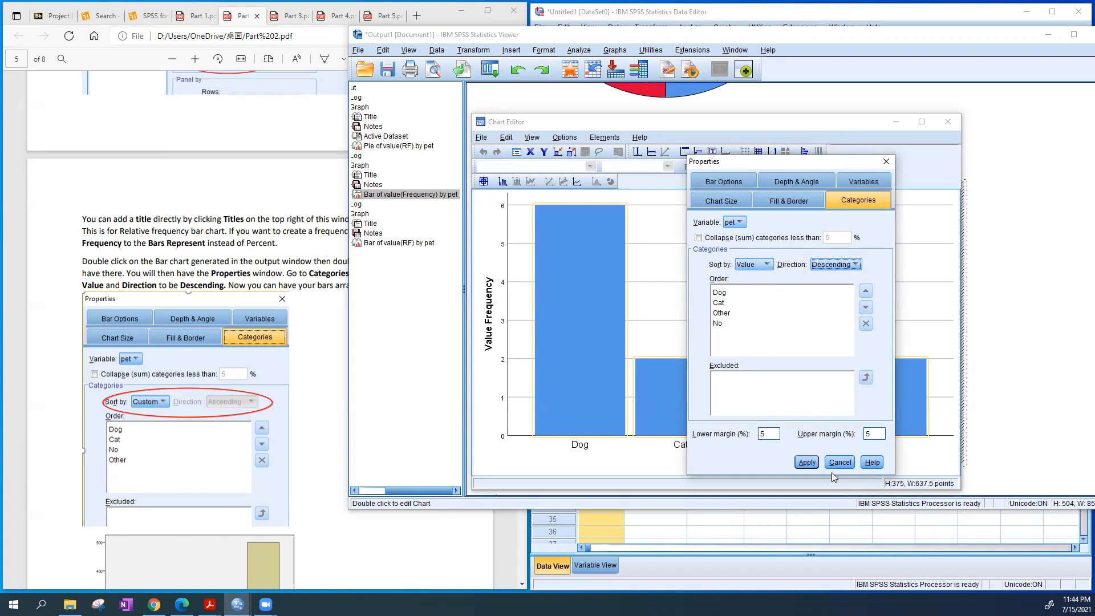
{"action": "left_click", "coordinate": [807, 463]}
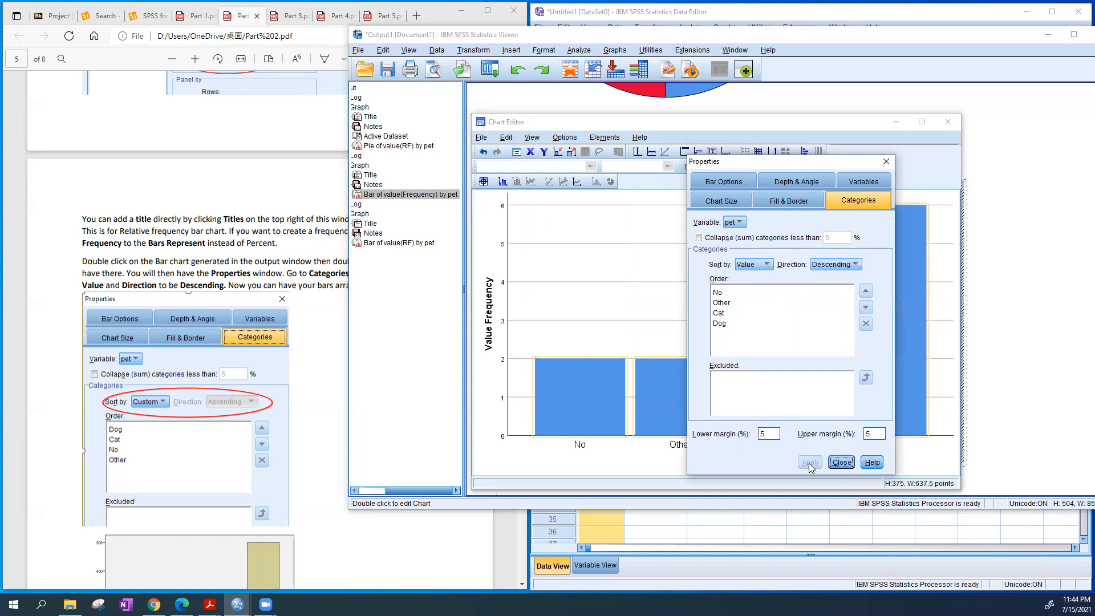
{"action": "left_click", "coordinate": [840, 462]}
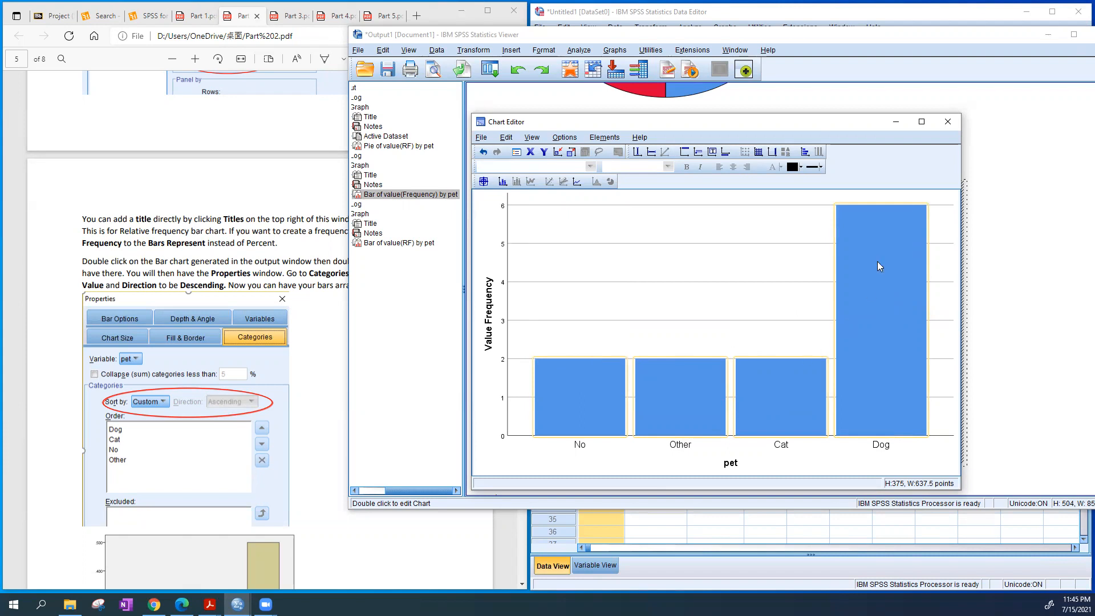
{"action": "left_click", "coordinate": [950, 122]}
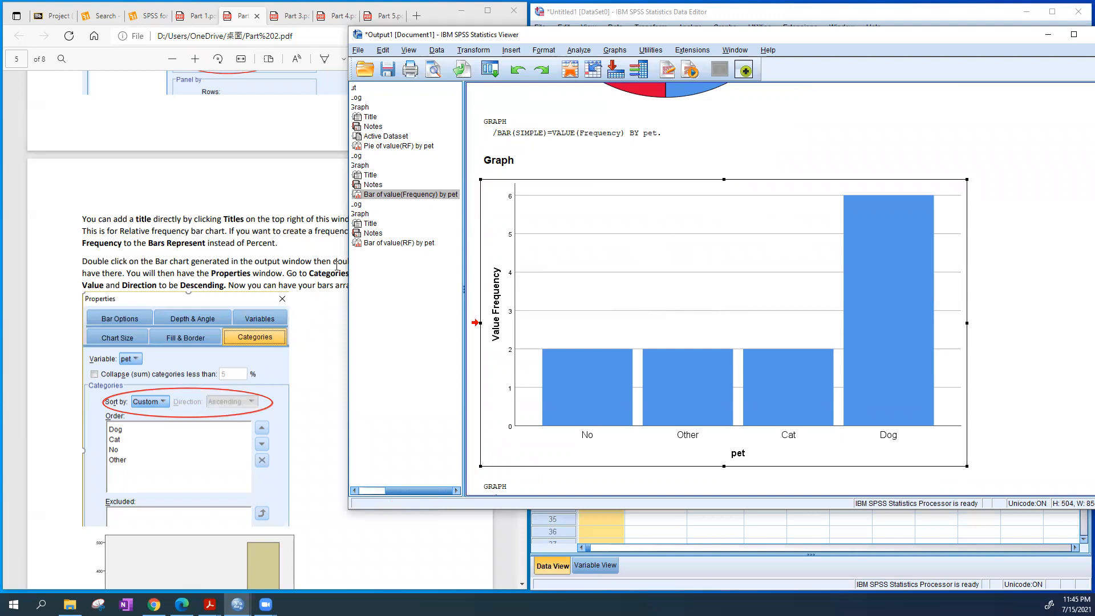
Consult the guide's section 2.6 on saving and reading data, and minimize the output viewer to return to the pet dataset
{"action": "scroll", "coordinate": [271, 270], "scroll_direction": "down", "scroll_amount": 10}
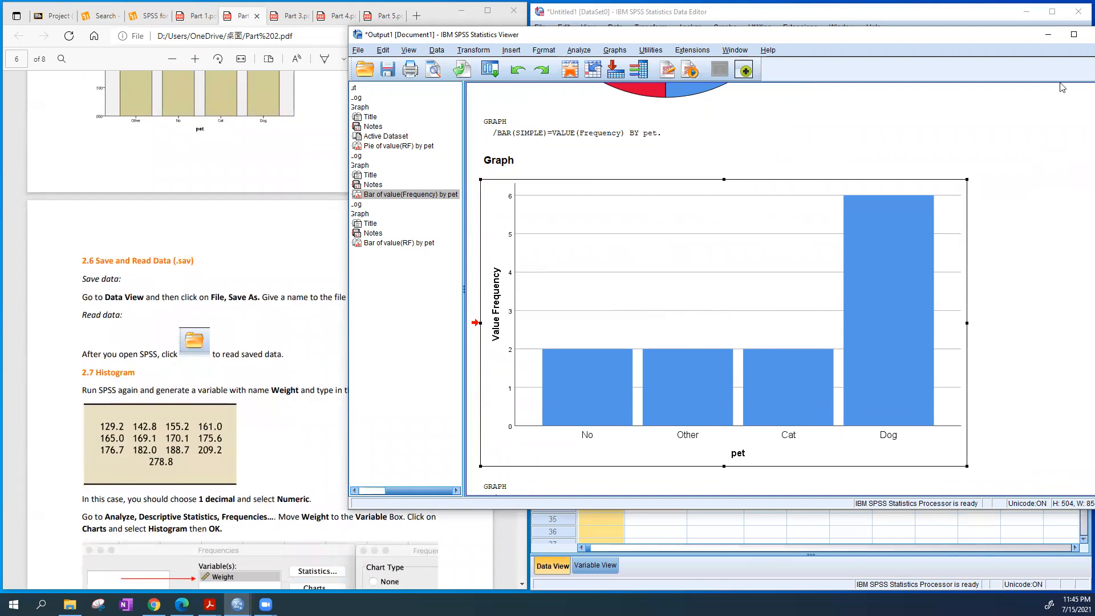
{"action": "left_click", "coordinate": [1047, 34]}
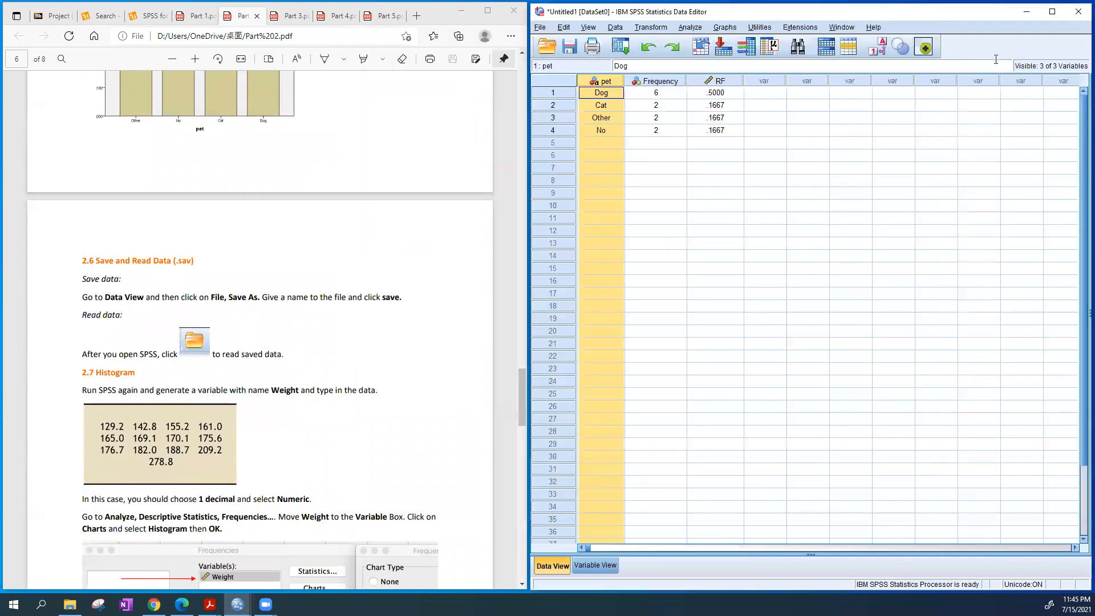
{"action": "left_click", "coordinate": [720, 170]}
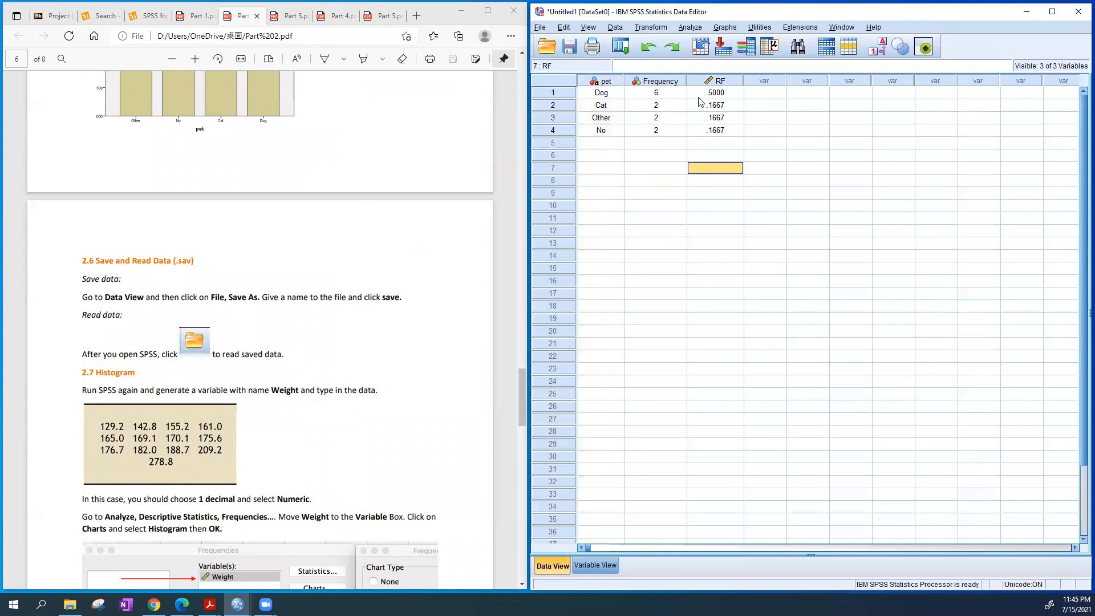
{"action": "left_click", "coordinate": [721, 257]}
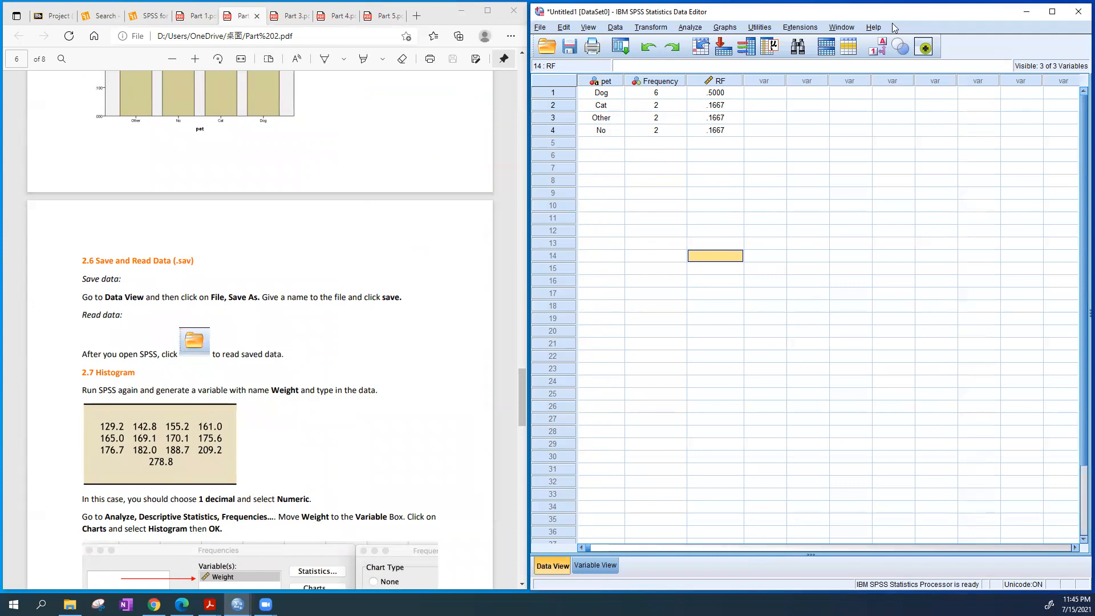
Look at the Save As options for the pet dataset and leave without saving
{"action": "left_click", "coordinate": [541, 28]}
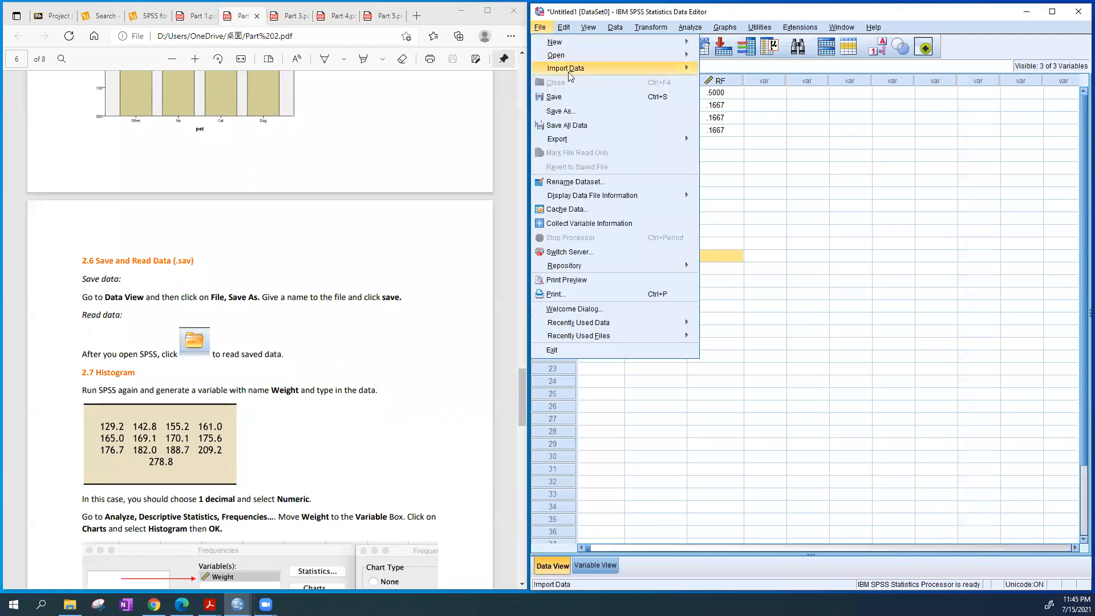
{"action": "left_click", "coordinate": [591, 118]}
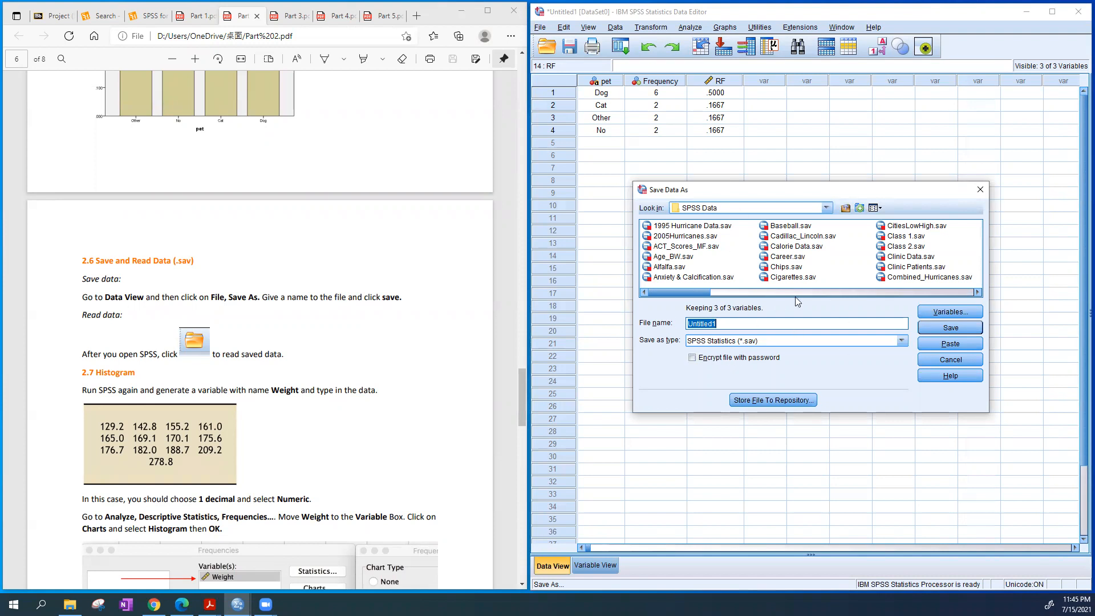
{"action": "left_click", "coordinate": [980, 190]}
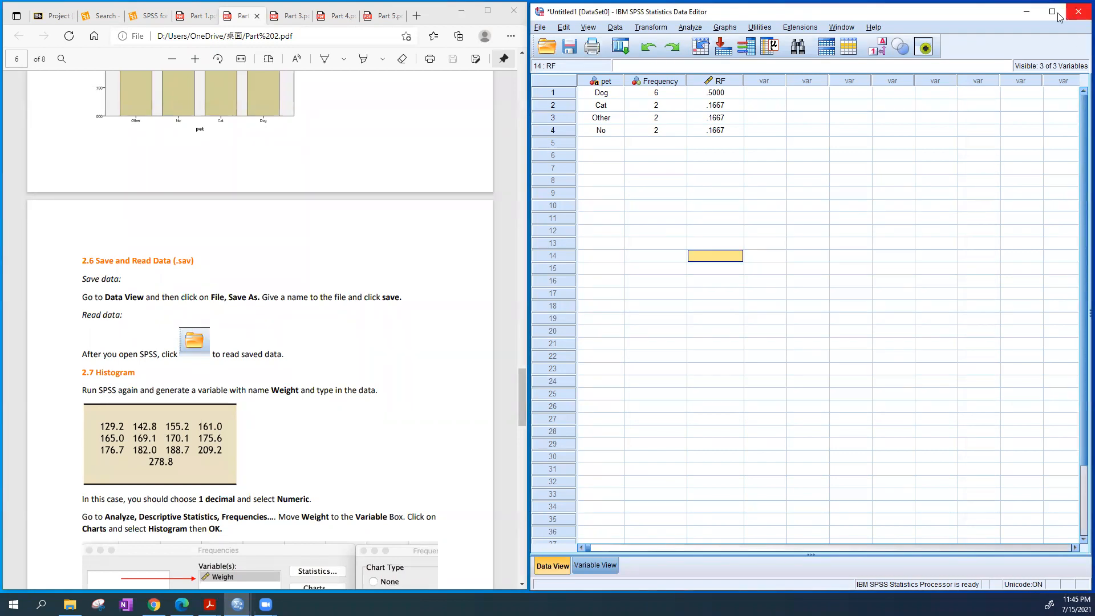
Minimize the data editor and place the Sample Sleep.sav and Exam Score.sav files beside the SPSS shortcut on the desktop
{"action": "left_click", "coordinate": [1026, 12]}
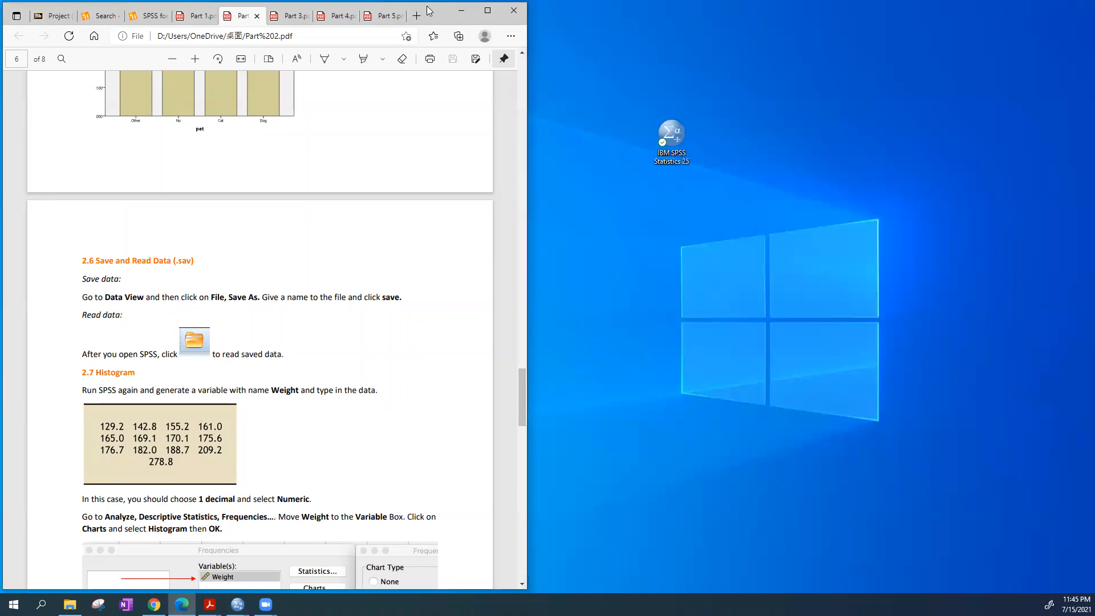
{"action": "left_click_drag", "start_coordinate": [429, 10], "coordinate": [426, 230]}
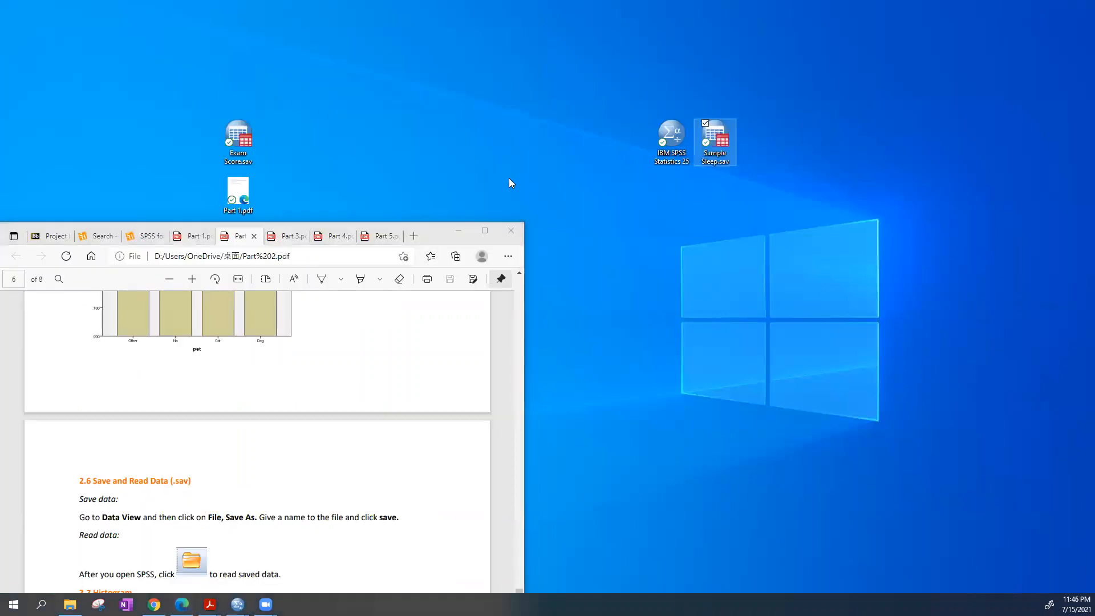
{"action": "left_click_drag", "start_coordinate": [235, 139], "coordinate": [761, 142]}
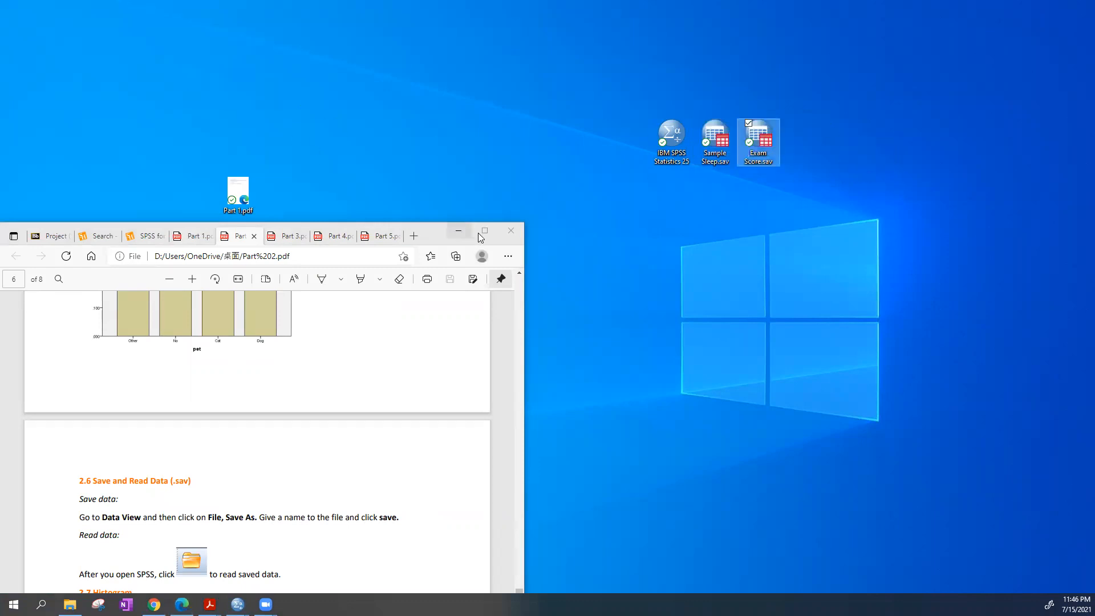
{"action": "left_click", "coordinate": [442, 228]}
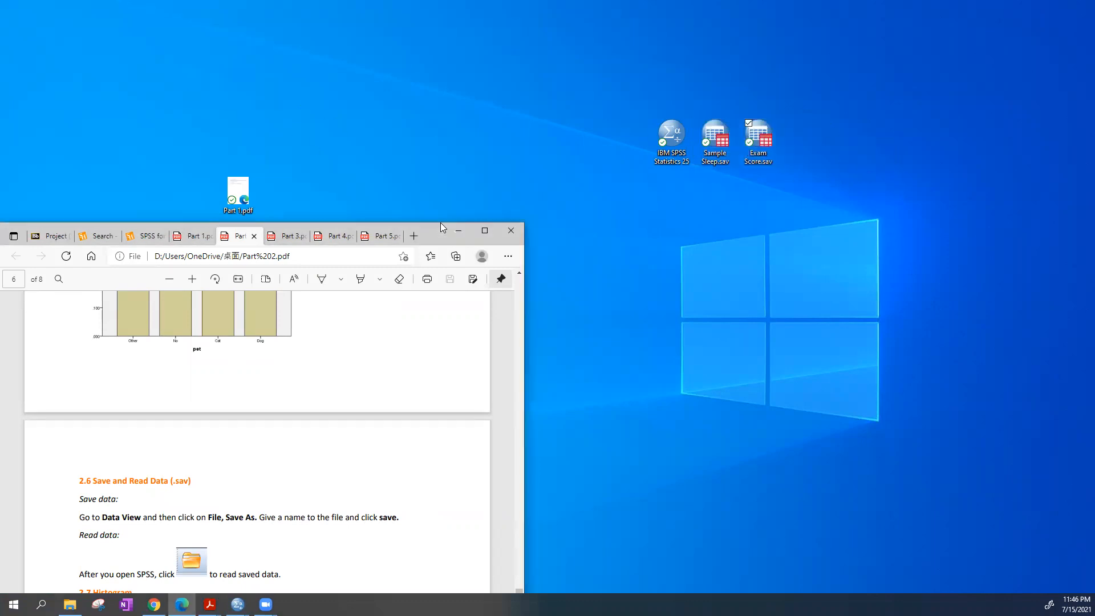
{"action": "left_click_drag", "start_coordinate": [443, 228], "coordinate": [445, 8]}
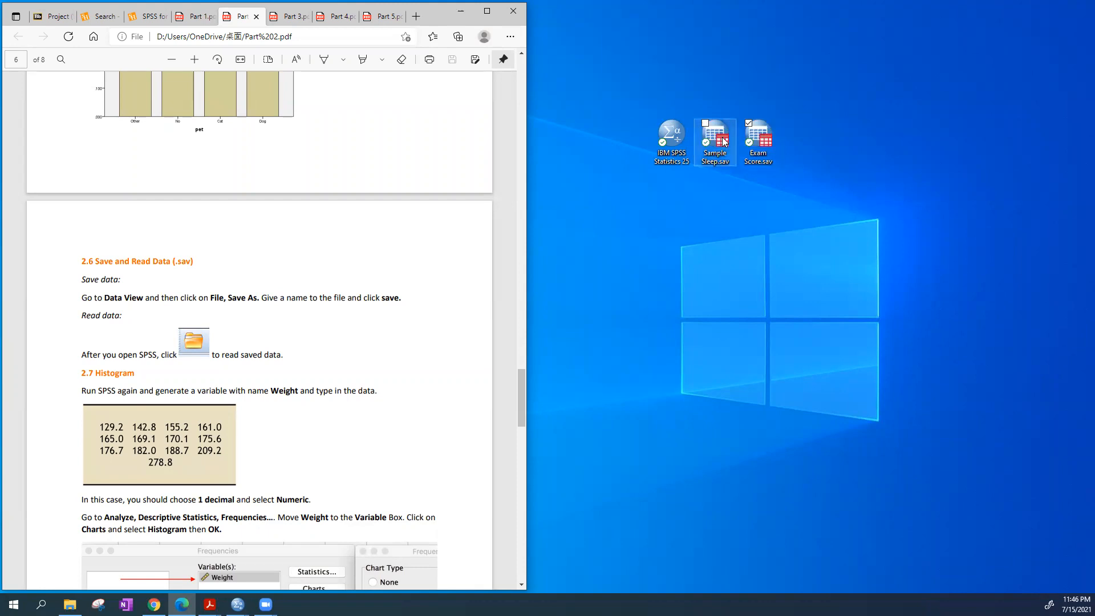
Open Sample Sleep.sav from the desktop, look at its Hours variable, and close the dataset
{"action": "double_click", "coordinate": [724, 140]}
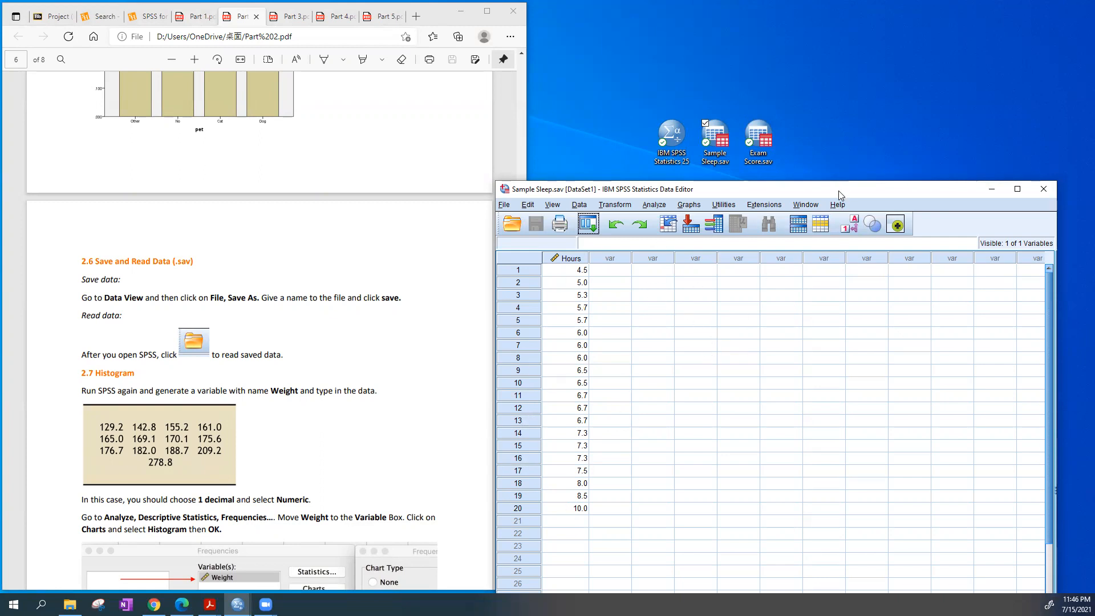
{"action": "left_click_drag", "start_coordinate": [846, 186], "coordinate": [853, 57]}
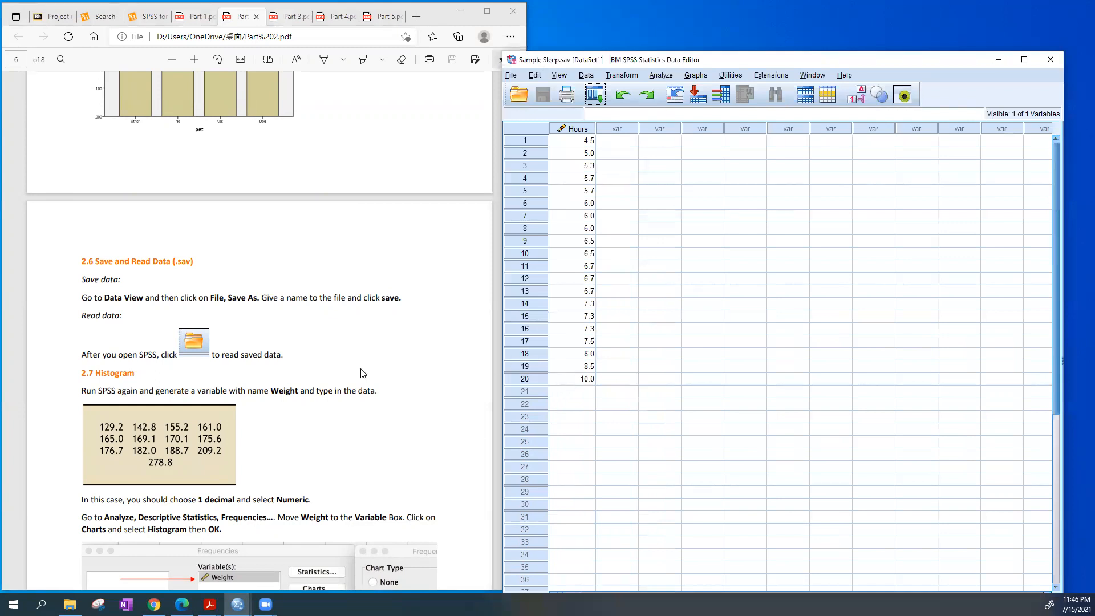
{"action": "scroll", "coordinate": [363, 373], "scroll_direction": "down", "scroll_amount": 4}
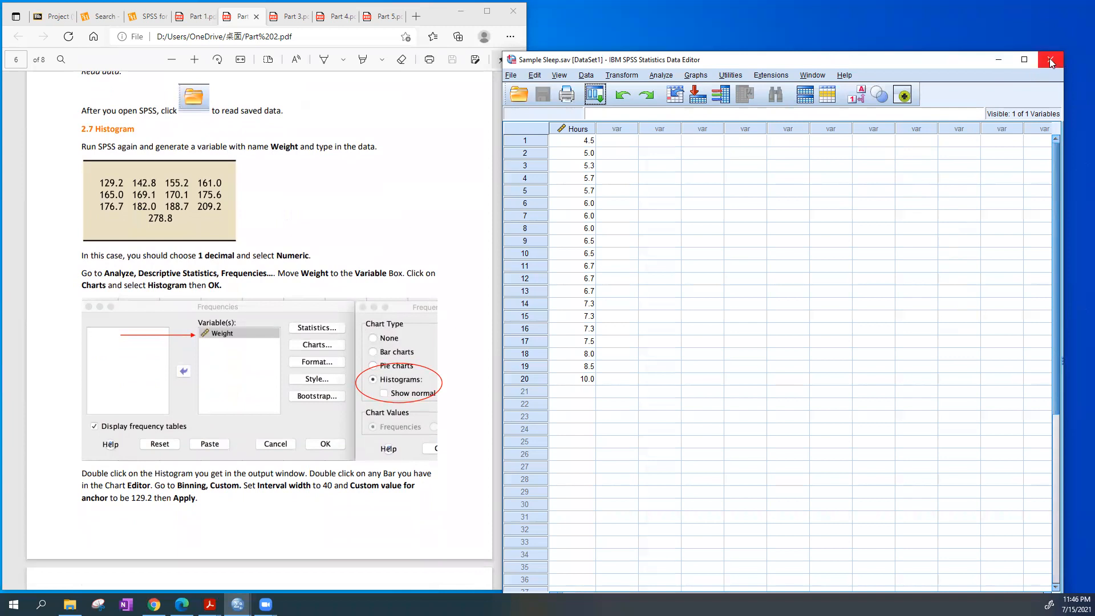
{"action": "left_click", "coordinate": [577, 130]}
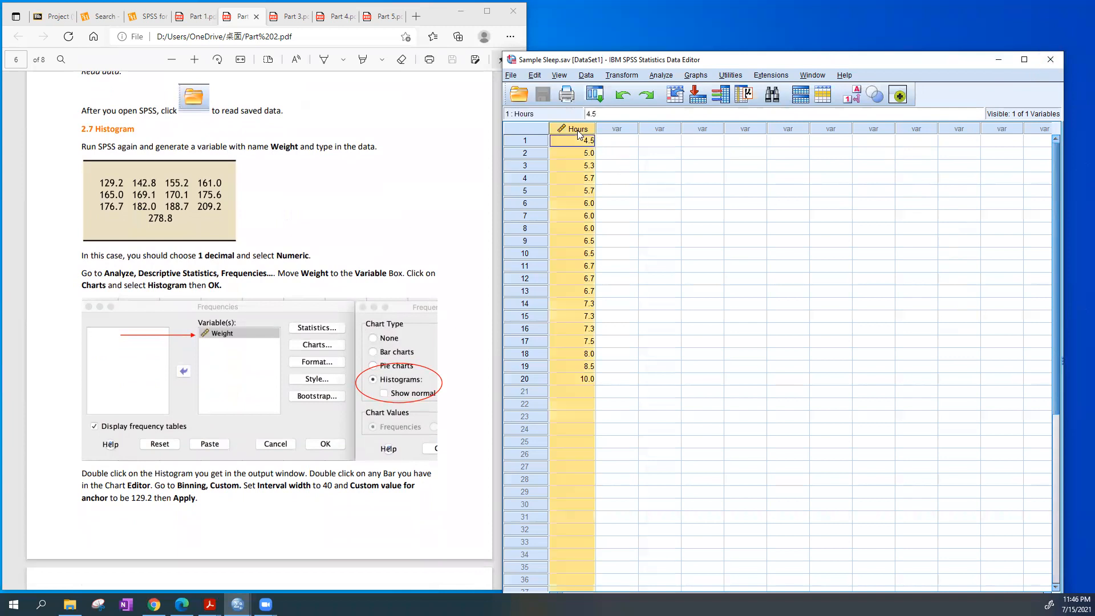
{"action": "left_click", "coordinate": [1051, 63]}
Define a numeric variable named Weight in row 5 of the pet dataset with 1 decimal and Center alignment
{"action": "left_click", "coordinate": [798, 92]}
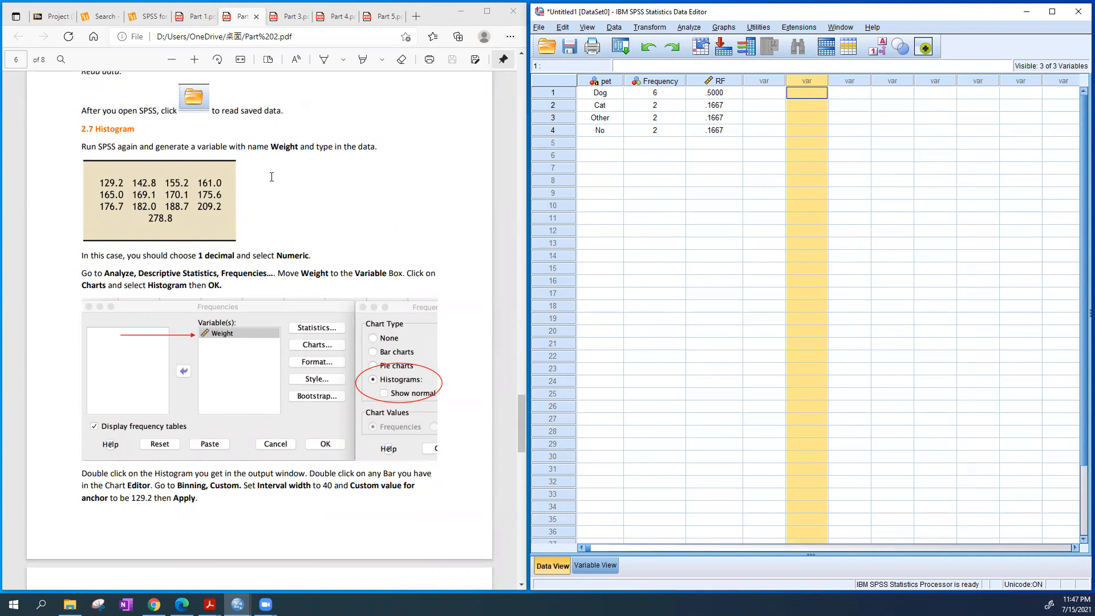
{"action": "double_click", "coordinate": [809, 80]}
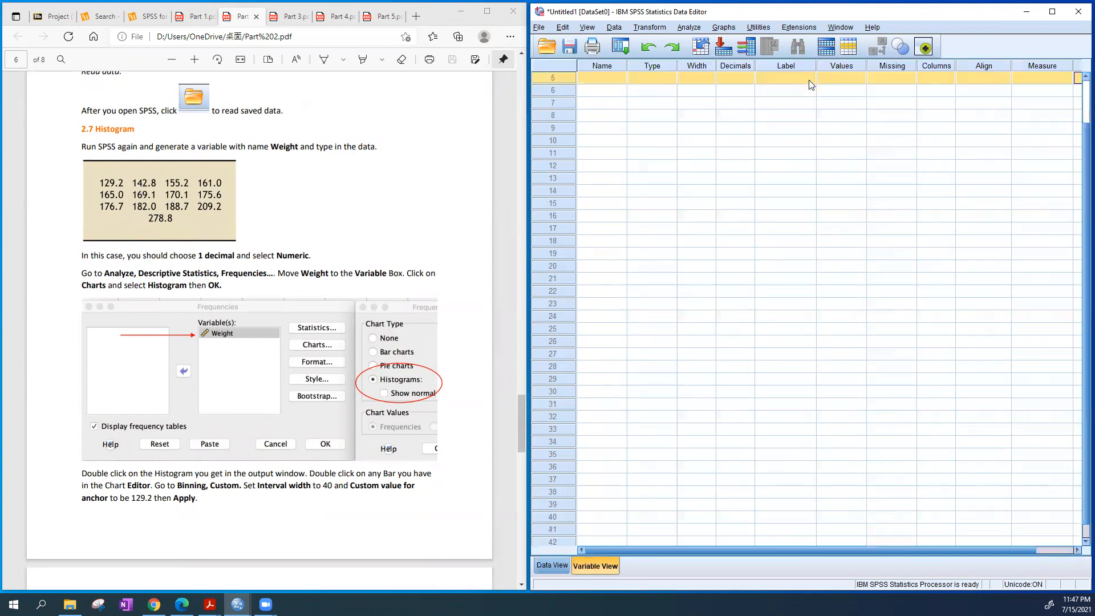
{"action": "type", "text": "Weight"}
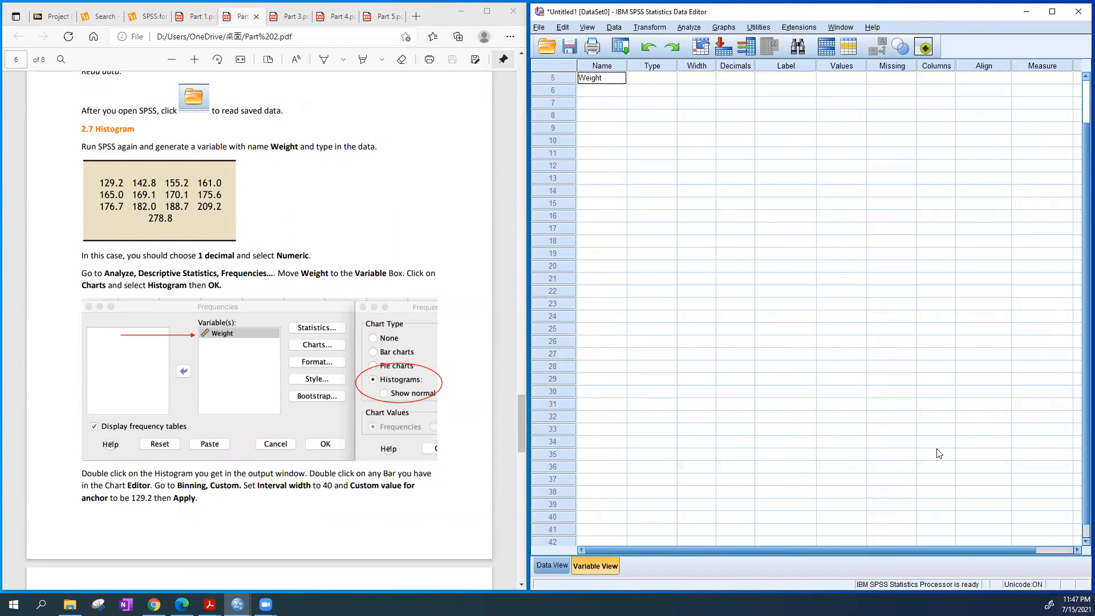
{"action": "left_click", "coordinate": [789, 192]}
{"action": "left_click", "coordinate": [750, 80]}
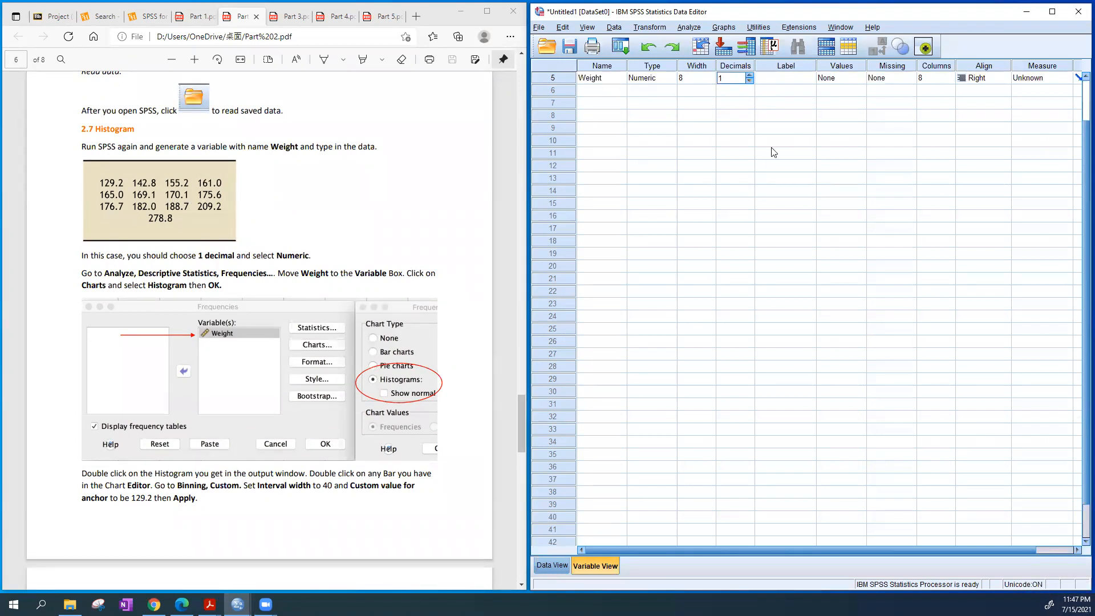
{"action": "left_click", "coordinate": [981, 74]}
{"action": "left_click", "coordinate": [998, 114]}
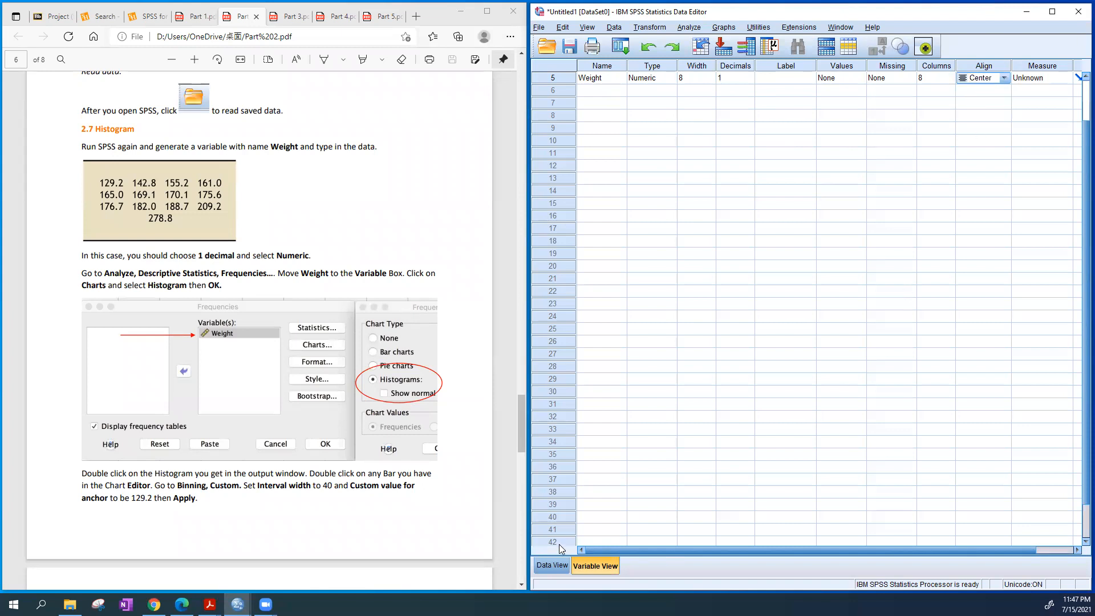
Enter 129.2, 142.8, 155.2, 161.0, 165.0, 169.1, 170.1, 175.6, 176.7, 182.0, 188.7, 209.2 and 278.8 down the Weight column
{"action": "left_click", "coordinate": [552, 565]}
{"action": "left_click", "coordinate": [812, 109]}
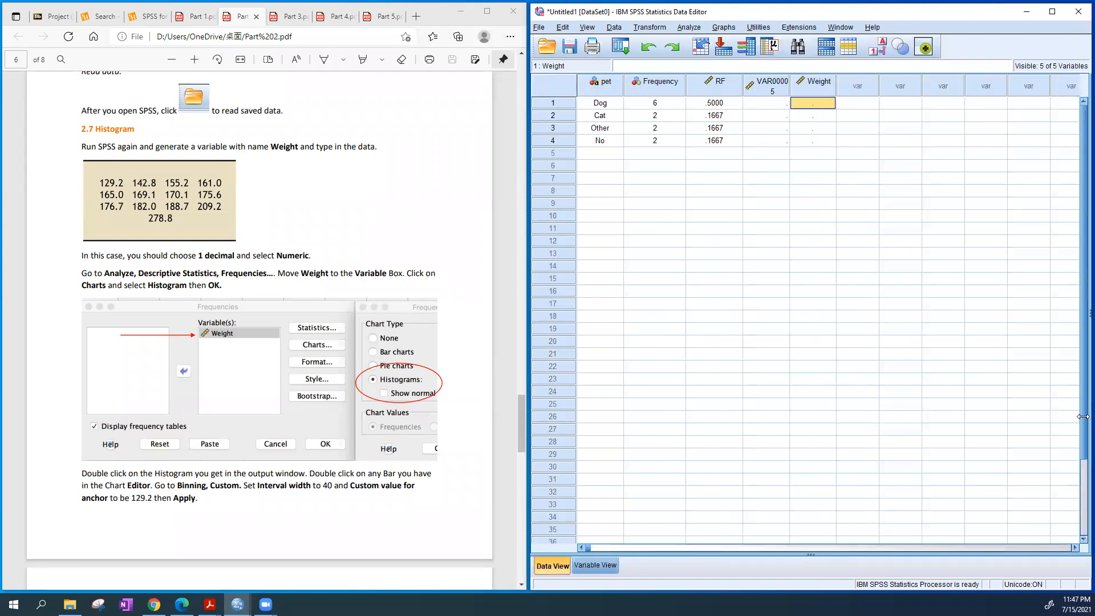
{"action": "type", "text": "129.2"}
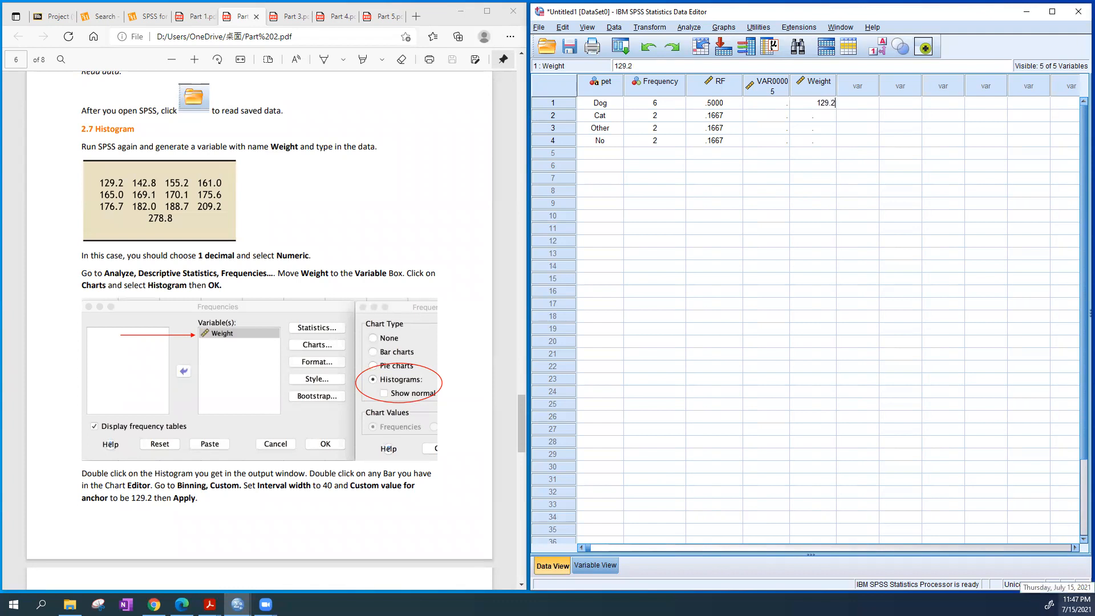
{"action": "key", "text": "Return"}
{"action": "type", "text": "142.8"}
{"action": "key", "text": "Return"}
{"action": "type", "text": "155.2"}
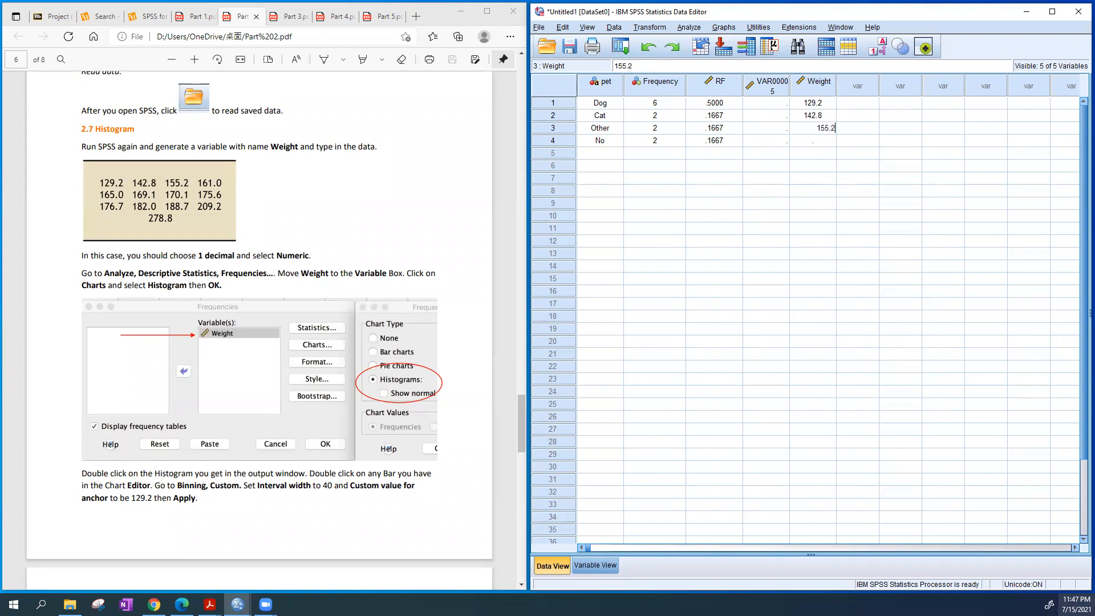
{"action": "key", "text": "Return"}
{"action": "type", "text": "161.0"}
{"action": "key", "text": "Return"}
{"action": "type", "text": "165.0"}
{"action": "key", "text": "Return"}
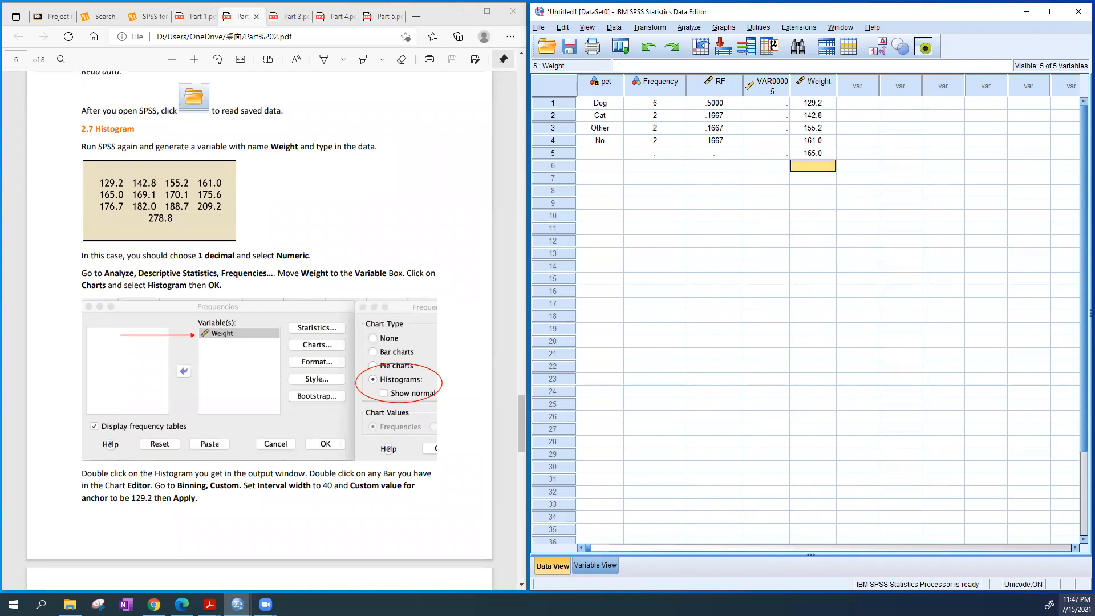
{"action": "type", "text": "169.1"}
{"action": "key", "text": "Return"}
{"action": "type", "text": "170.1"}
{"action": "key", "text": "Return"}
{"action": "type", "text": "175.6"}
{"action": "key", "text": "Return"}
{"action": "type", "text": "176.7"}
{"action": "key", "text": "Return"}
{"action": "type", "text": "182.0"}
{"action": "key", "text": "Return"}
{"action": "type", "text": "188.7"}
{"action": "key", "text": "Return"}
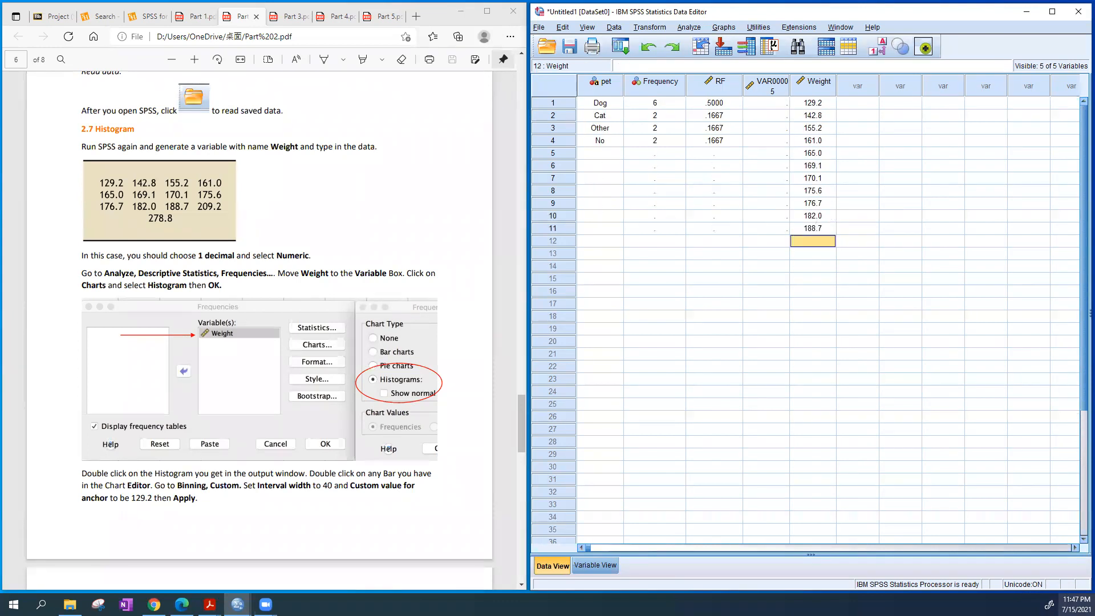
{"action": "type", "text": "209.2"}
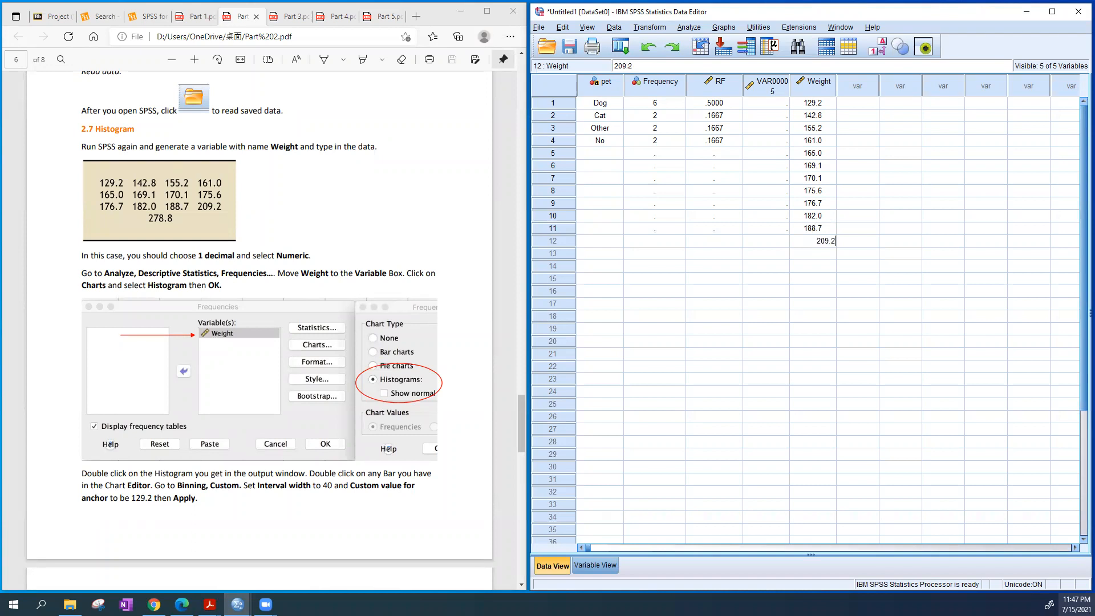
{"action": "key", "text": "Return"}
{"action": "type", "text": "278.8"}
{"action": "key", "text": "Return"}
{"action": "left_click", "coordinate": [887, 278]}
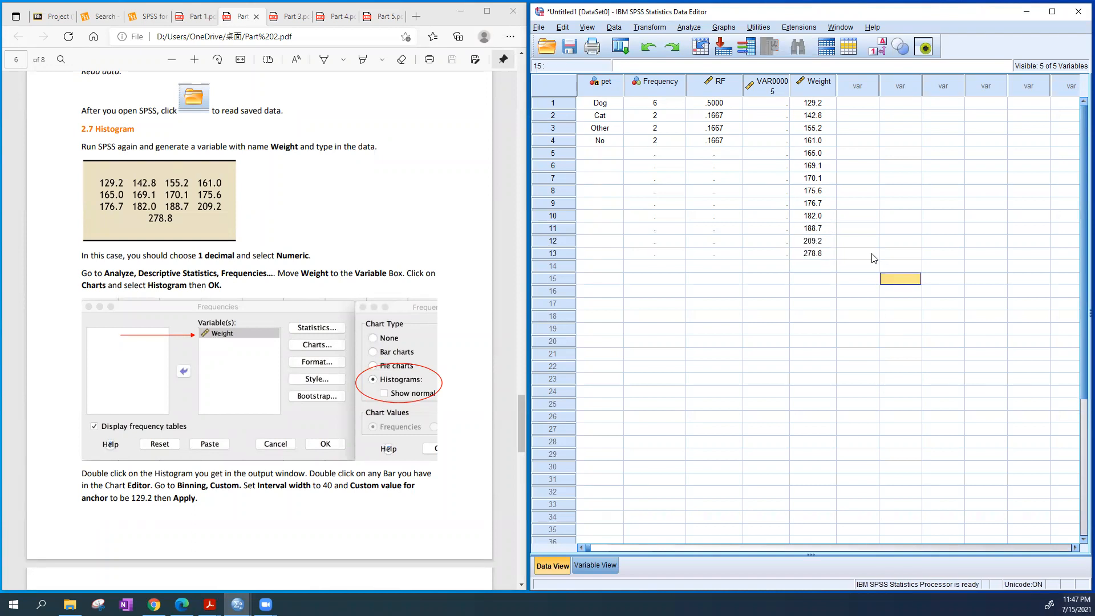
Check the Weight values against the guide's data and read the histogram instructions in section 2.7
{"action": "left_click", "coordinate": [817, 253]}
{"action": "left_click", "coordinate": [549, 254]}
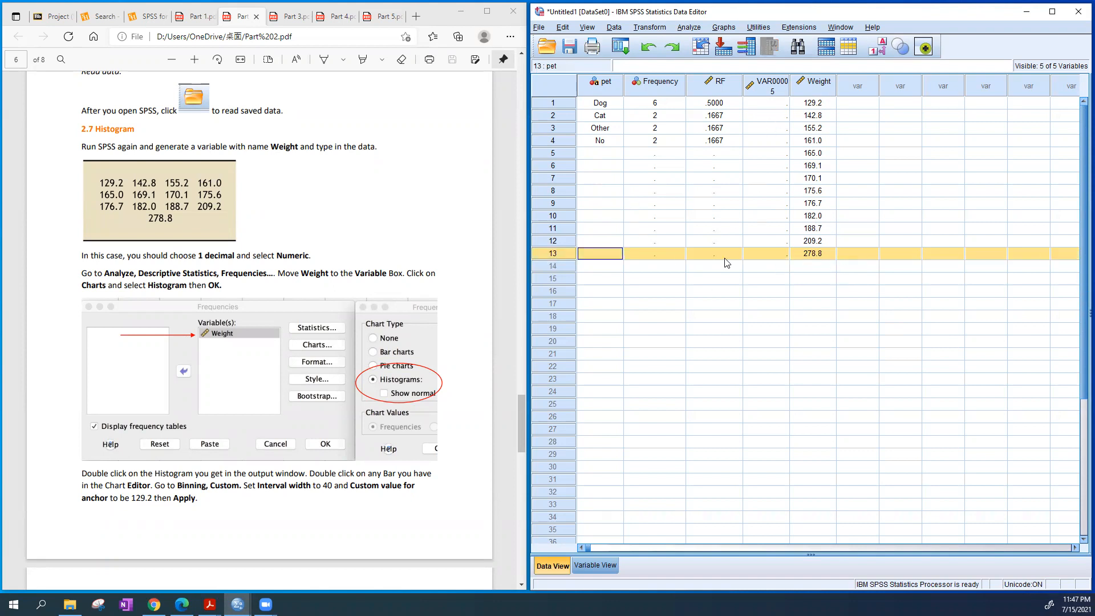
{"action": "left_click_drag", "start_coordinate": [823, 105], "coordinate": [817, 254]}
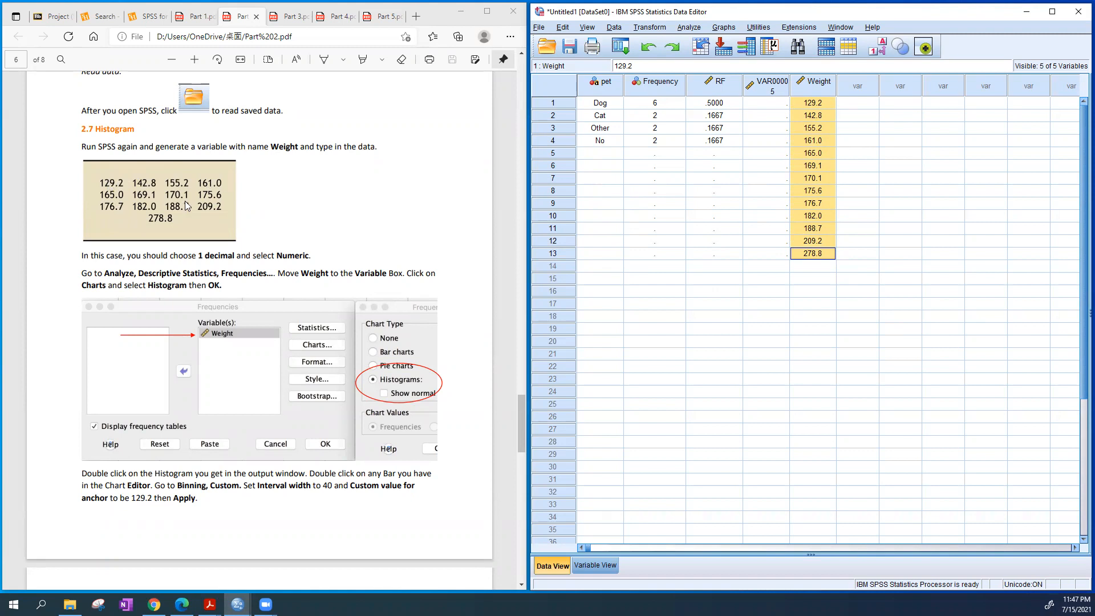
{"action": "left_click", "coordinate": [971, 255]}
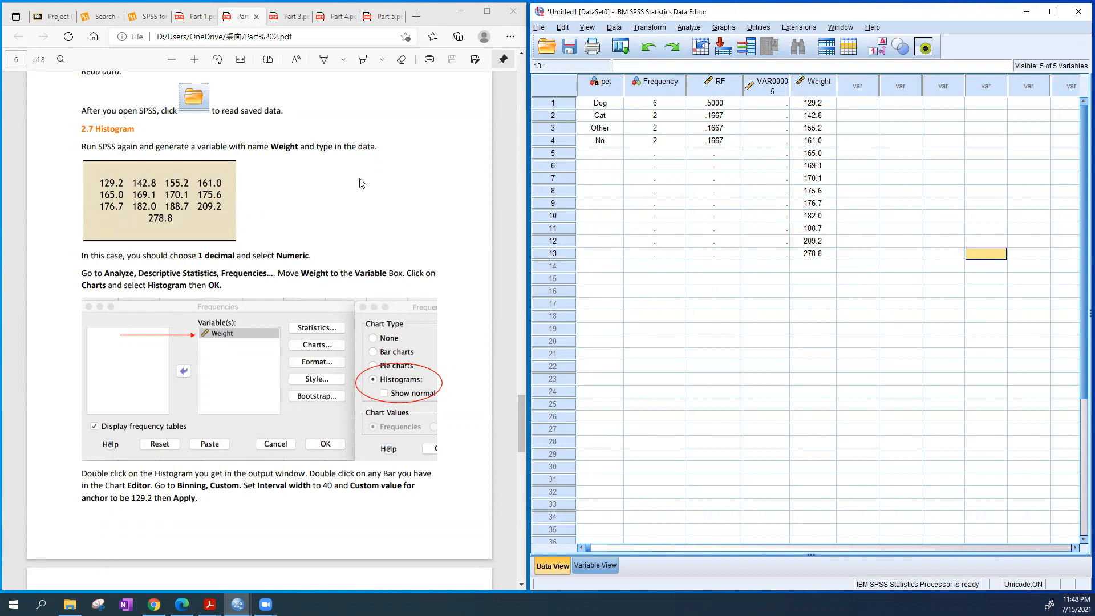
{"action": "scroll", "coordinate": [418, 196], "scroll_direction": "down", "scroll_amount": 3}
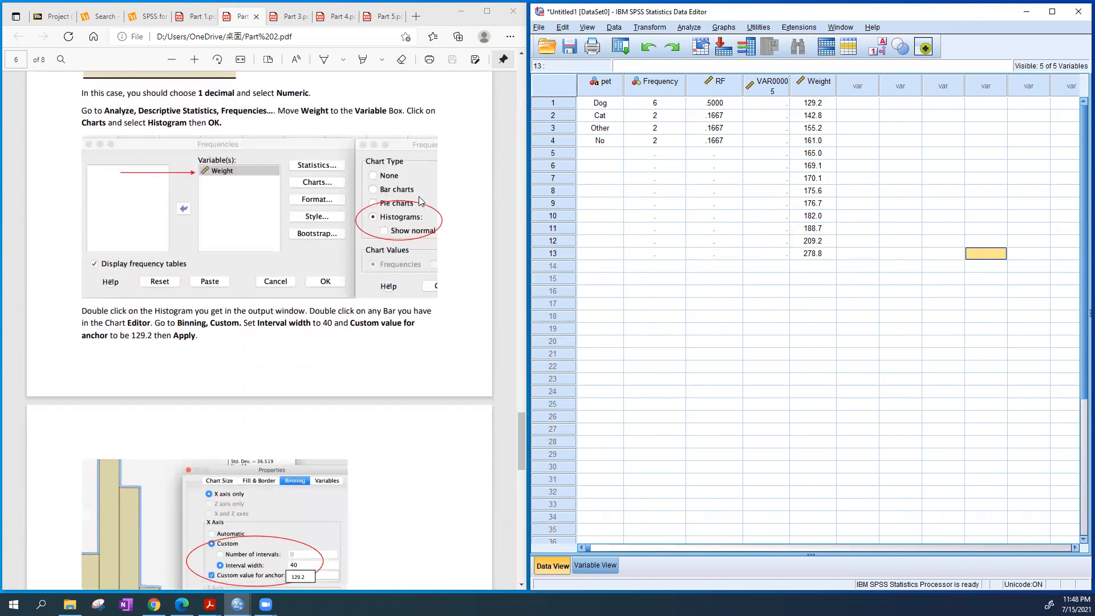
{"action": "scroll", "coordinate": [418, 196], "scroll_direction": "down", "scroll_amount": 2}
{"action": "scroll", "coordinate": [420, 201], "scroll_direction": "up", "scroll_amount": 3}
{"action": "scroll", "coordinate": [262, 422], "scroll_direction": "up", "scroll_amount": 3}
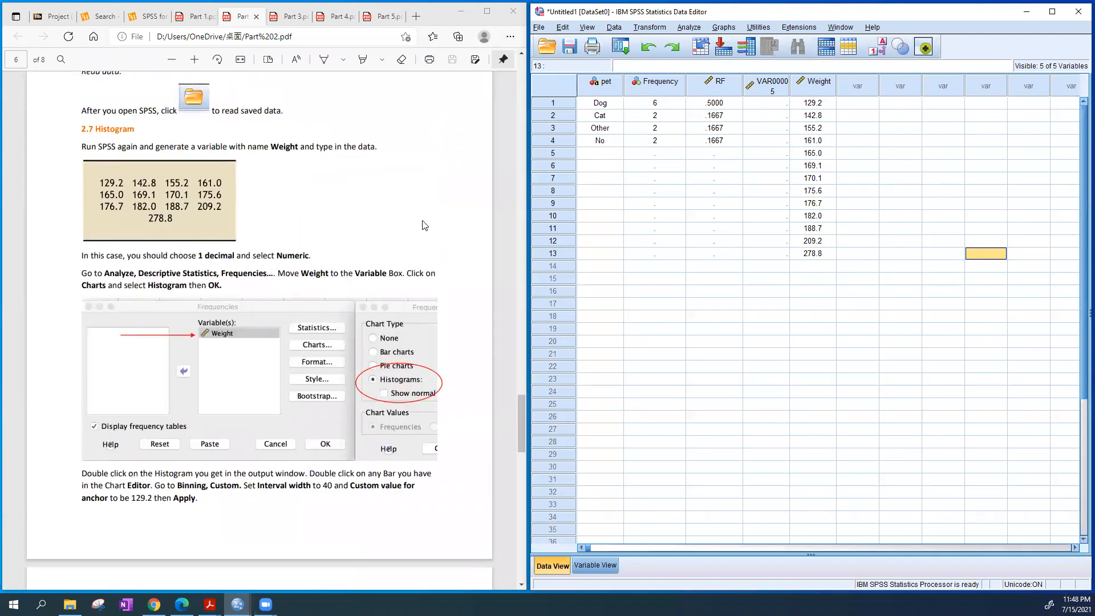
Run a Frequencies analysis on the Weight variable with Histograms as the chart type
{"action": "left_click", "coordinate": [698, 31]}
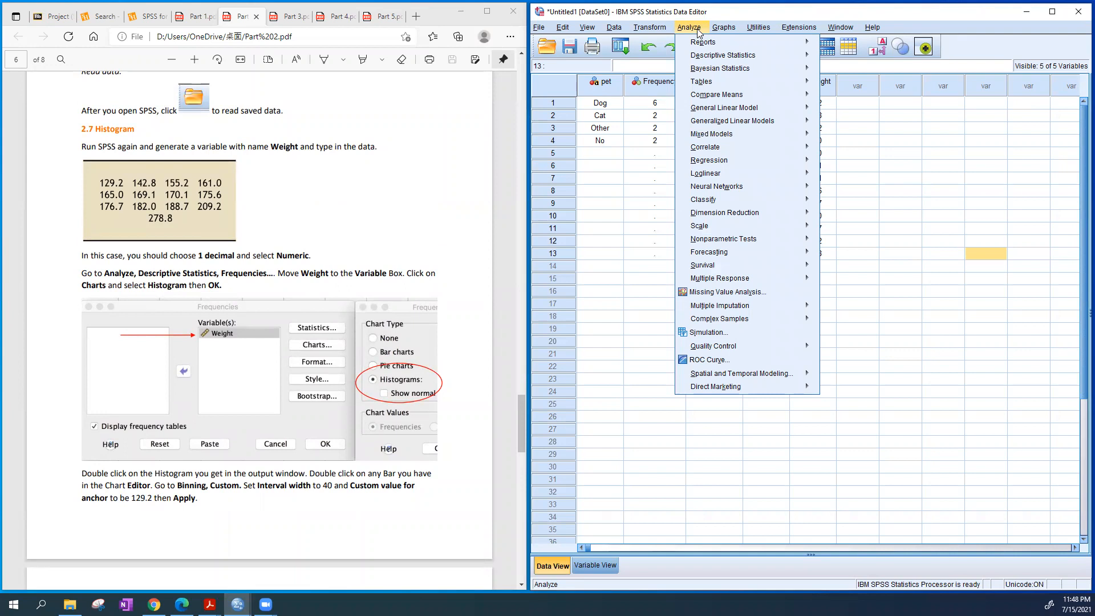
{"action": "mouse_move", "coordinate": [705, 58]}
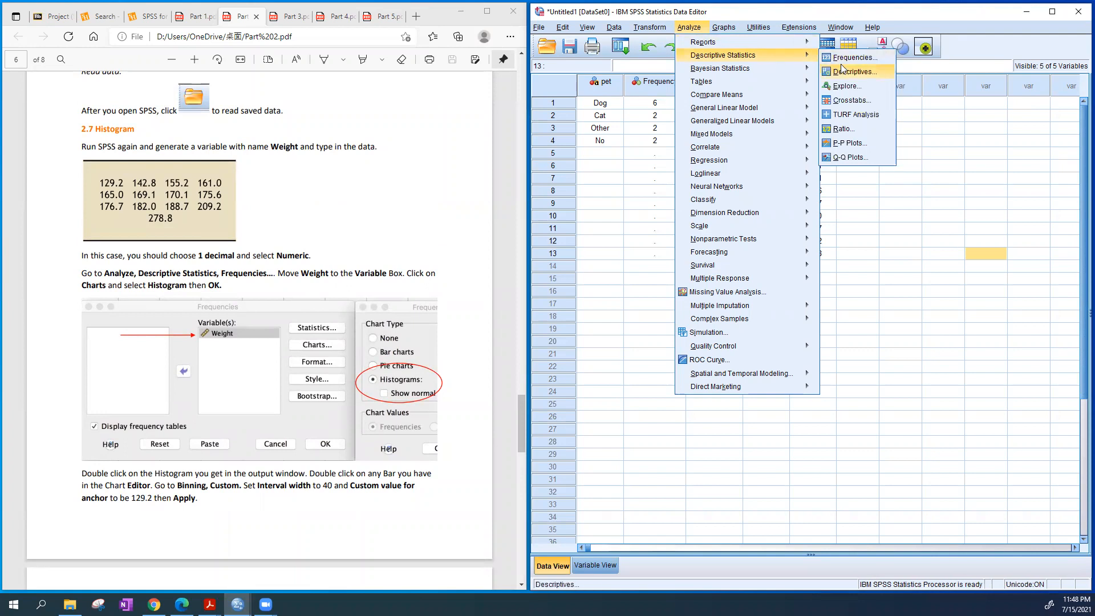
{"action": "left_click", "coordinate": [883, 59]}
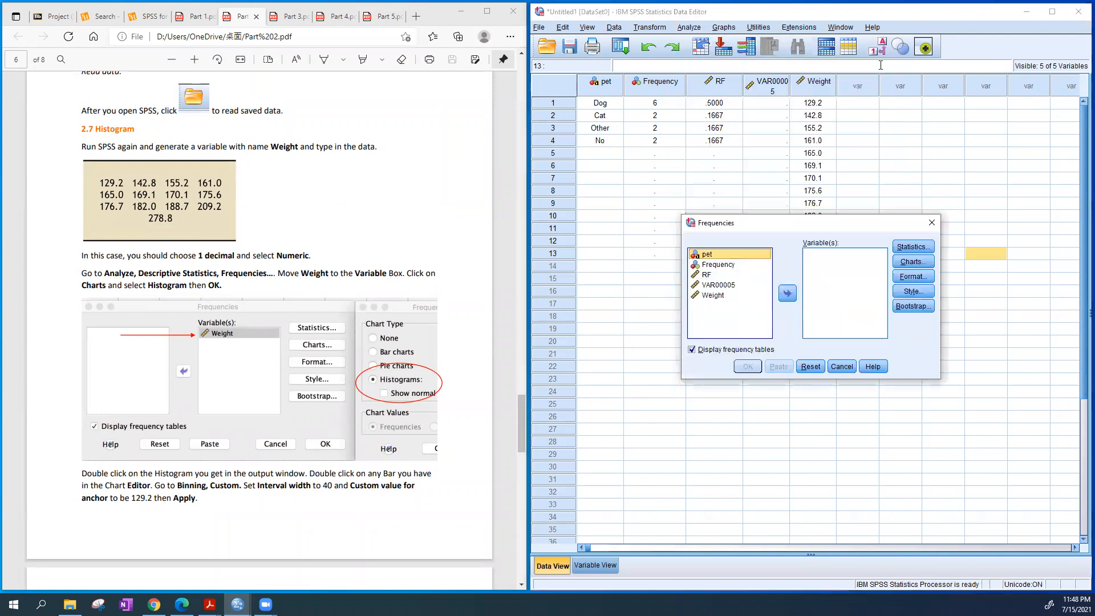
{"action": "left_click_drag", "start_coordinate": [813, 222], "coordinate": [773, 195]}
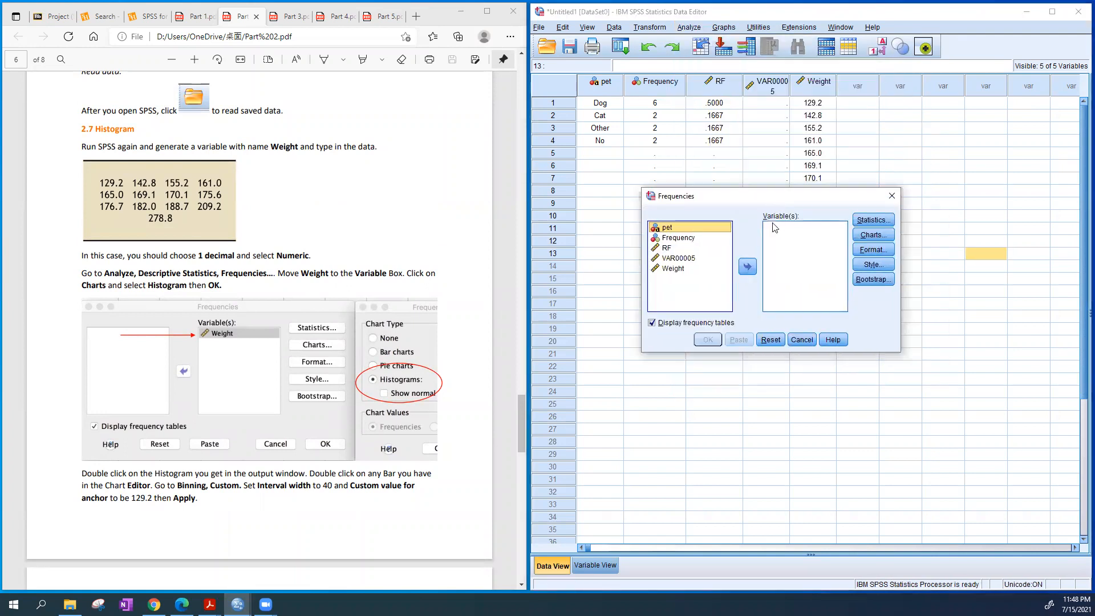
{"action": "left_click", "coordinate": [673, 268]}
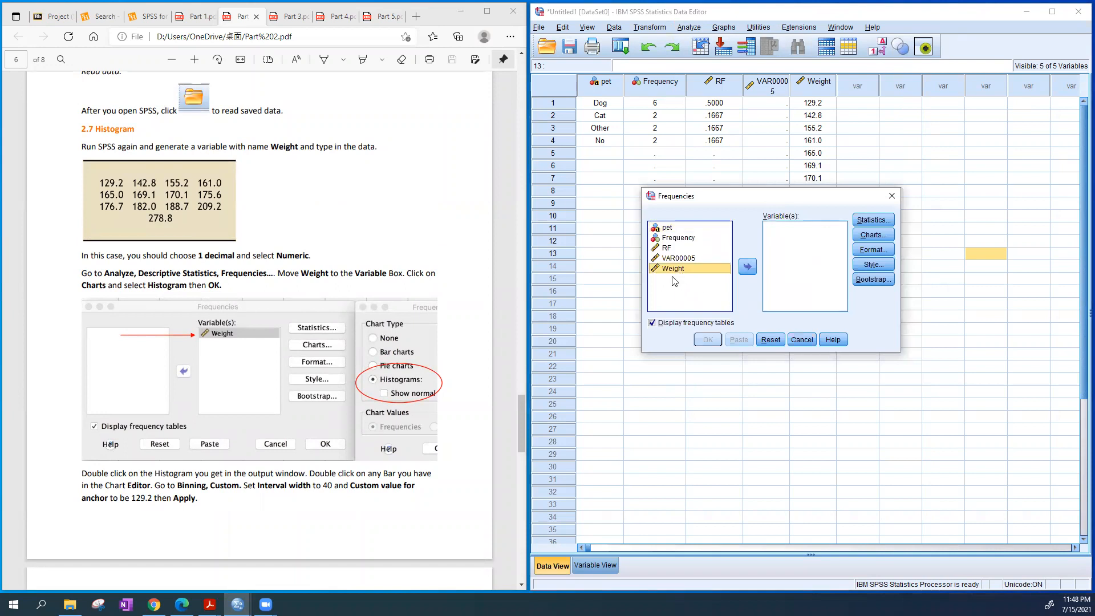
{"action": "left_click", "coordinate": [747, 267]}
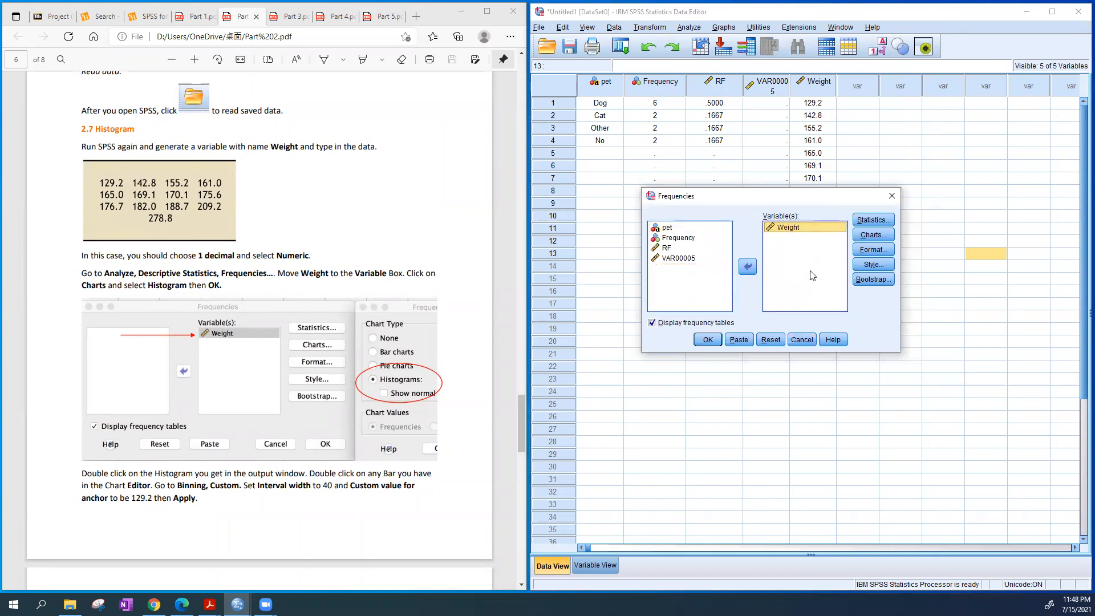
{"action": "left_click", "coordinate": [872, 235]}
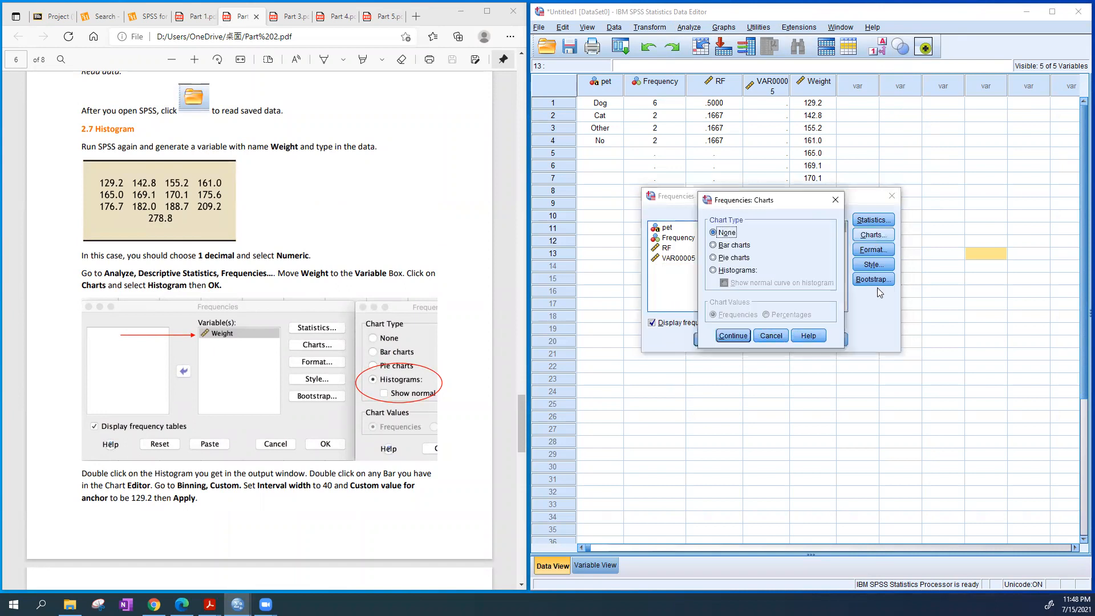
{"action": "left_click", "coordinate": [741, 271]}
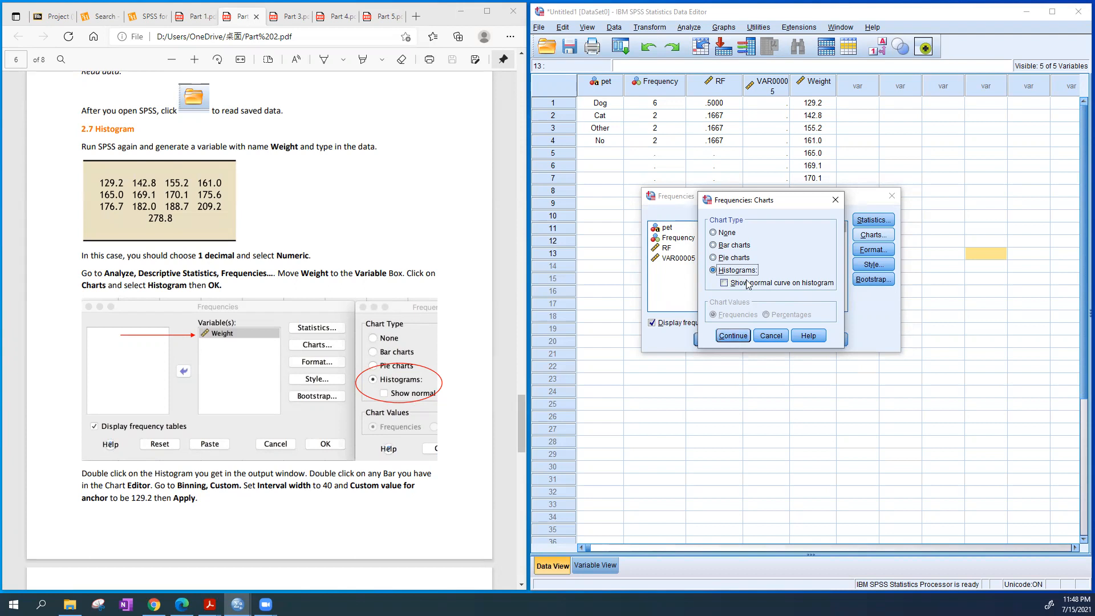
{"action": "left_click", "coordinate": [735, 336]}
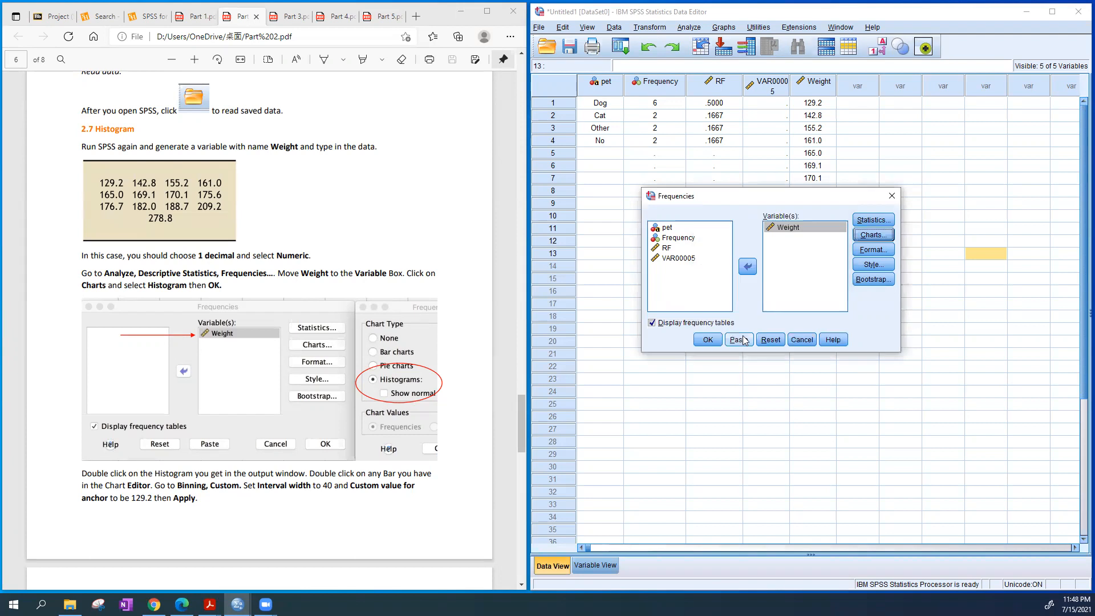
{"action": "left_click", "coordinate": [707, 339]}
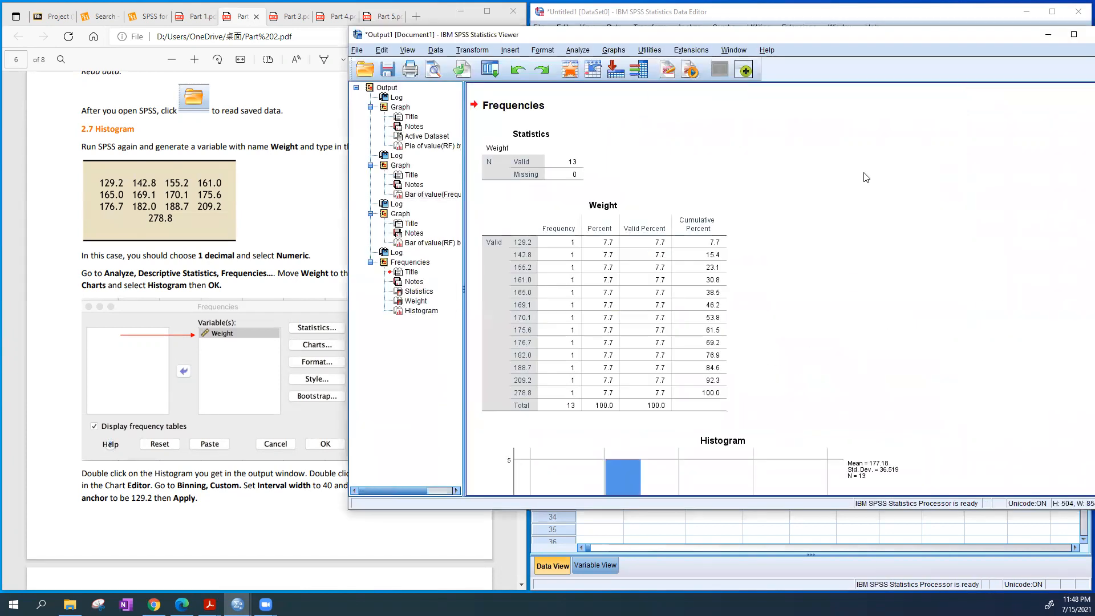
Examine the Weight histogram in the output and open it in the Chart Editor
{"action": "scroll", "coordinate": [864, 177], "scroll_direction": "down", "scroll_amount": 3}
{"action": "scroll", "coordinate": [907, 225], "scroll_direction": "down", "scroll_amount": 2}
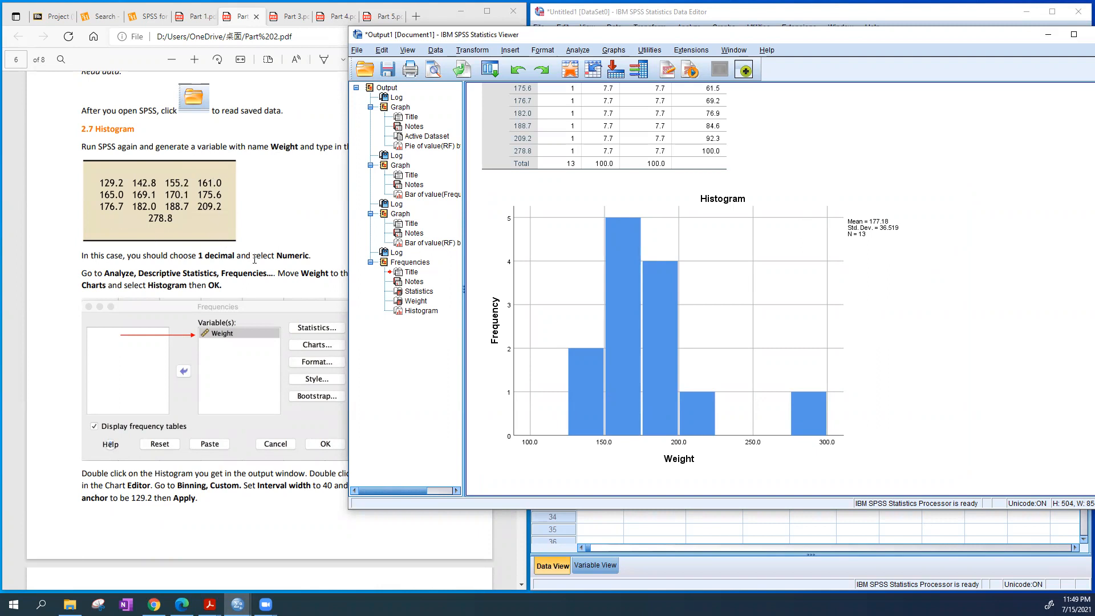
{"action": "left_click", "coordinate": [626, 373]}
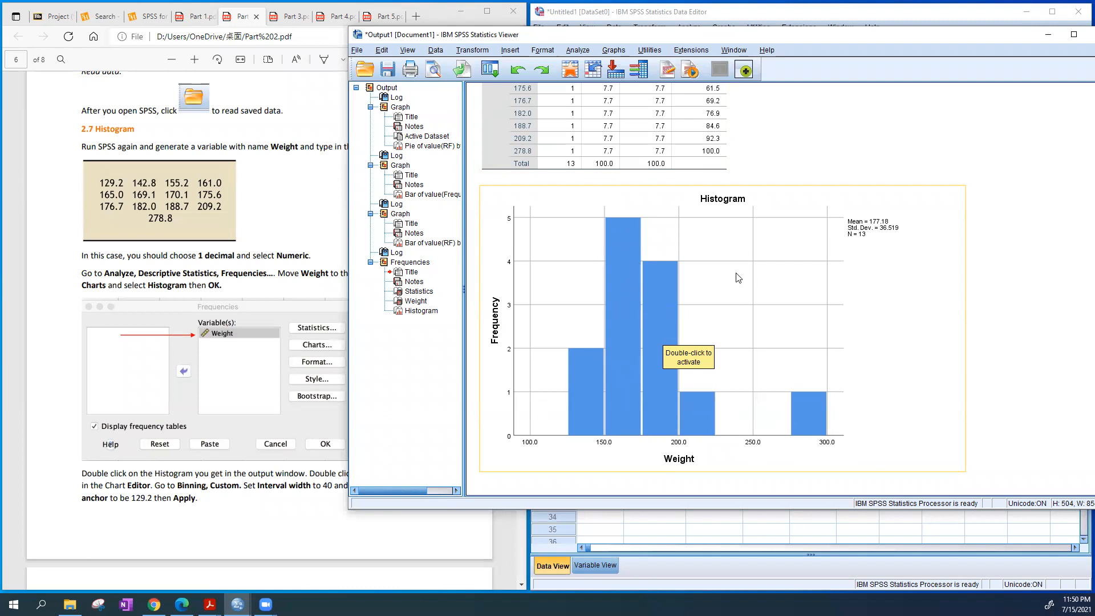
{"action": "double_click", "coordinate": [740, 298]}
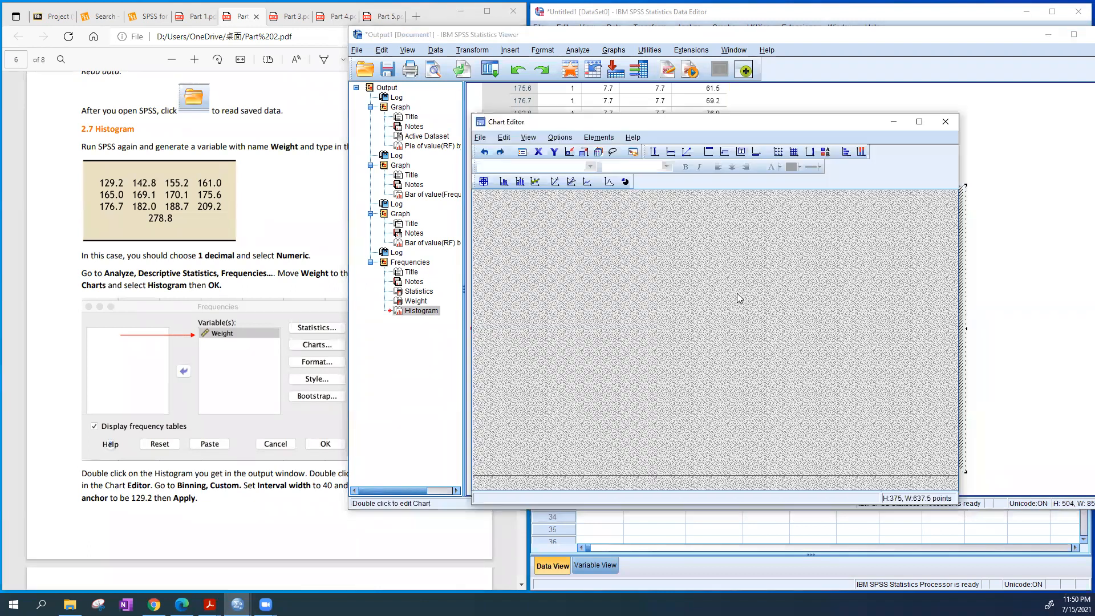
{"action": "left_click_drag", "start_coordinate": [576, 124], "coordinate": [604, 98]}
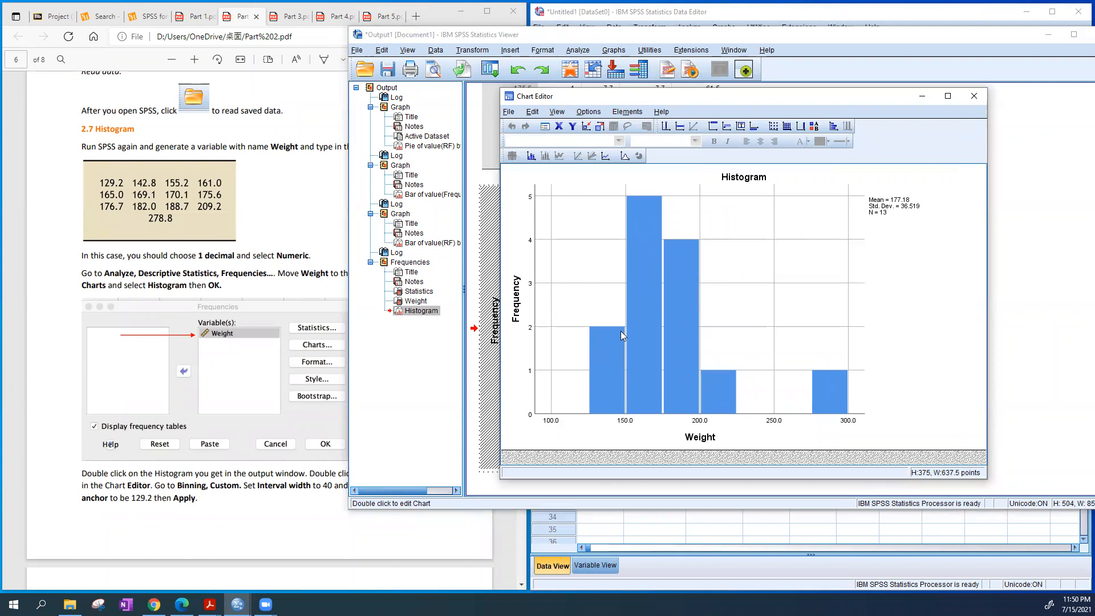
Set the Weight histogram's X-axis binning to custom with an interval width of 40
{"action": "double_click", "coordinate": [645, 287]}
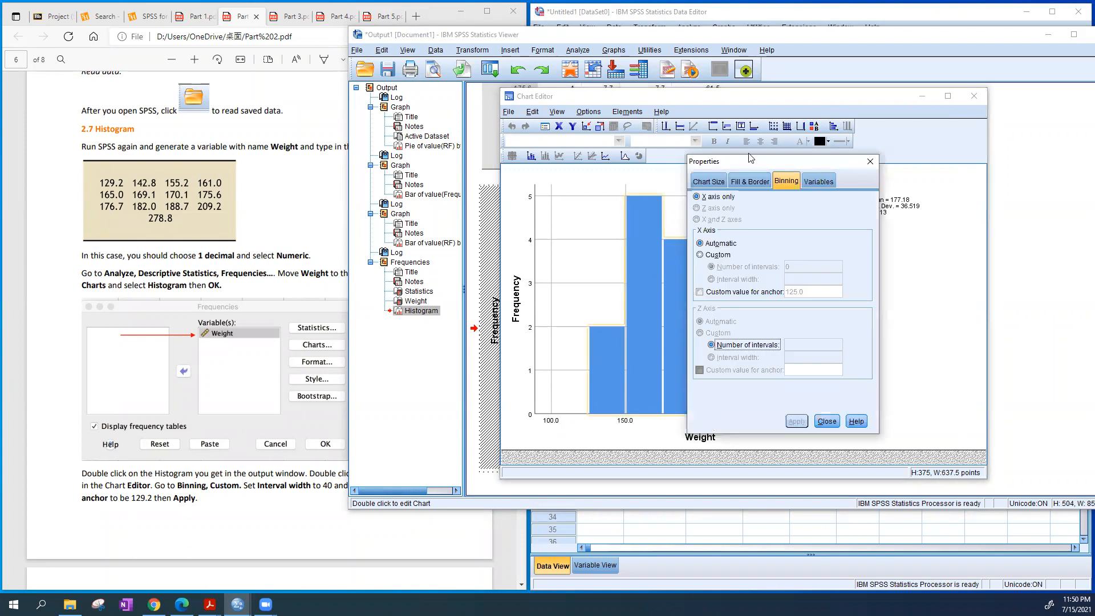
{"action": "left_click_drag", "start_coordinate": [751, 158], "coordinate": [785, 160]}
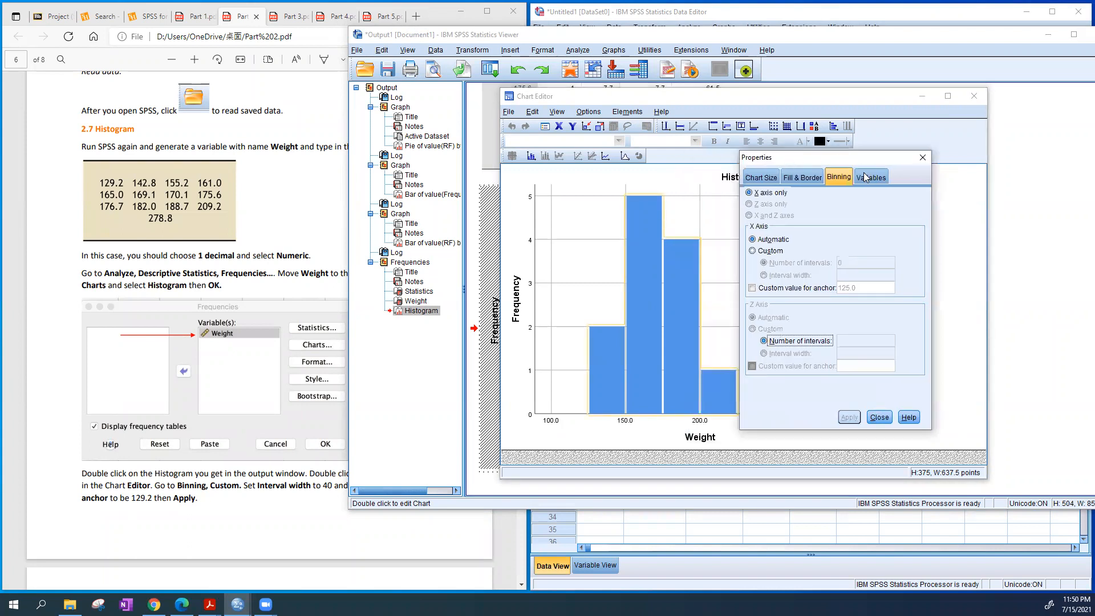
{"action": "left_click", "coordinate": [840, 177]}
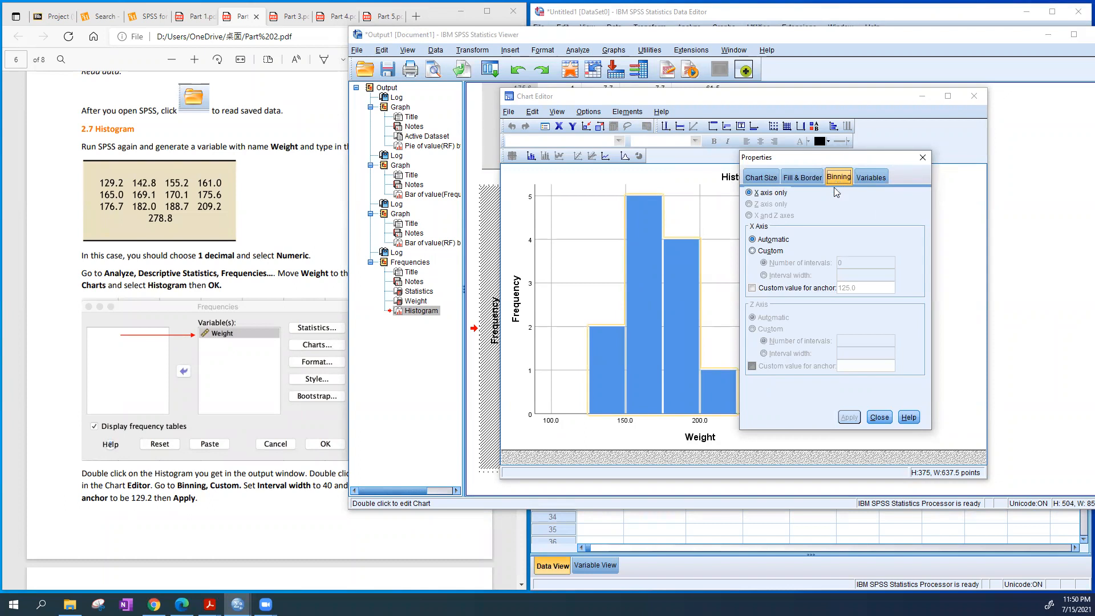
{"action": "left_click", "coordinate": [772, 251]}
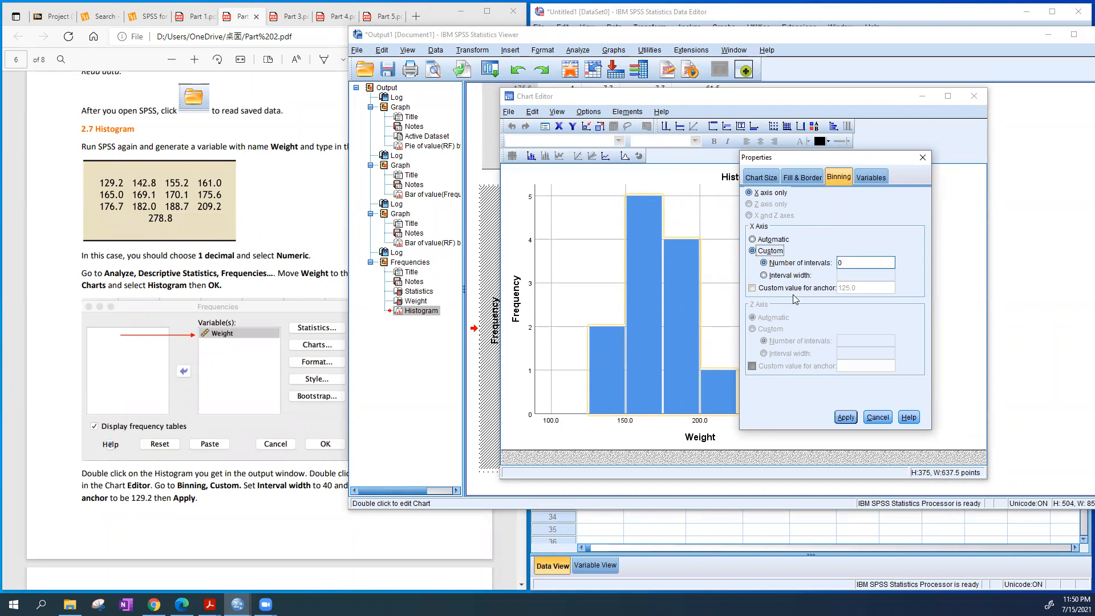
{"action": "left_click", "coordinate": [796, 277]}
{"action": "left_click", "coordinate": [863, 276]}
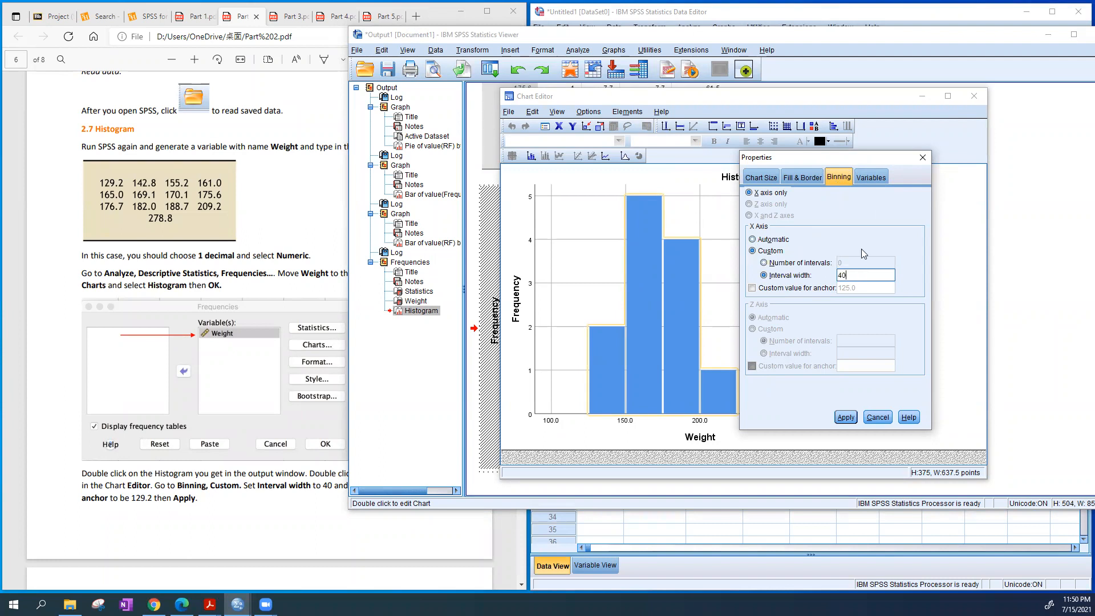
{"action": "left_click_drag", "start_coordinate": [857, 273], "coordinate": [790, 282]}
Enable a custom anchor of 129.2 for the histogram bins and apply the binning settings
{"action": "left_click", "coordinate": [796, 289]}
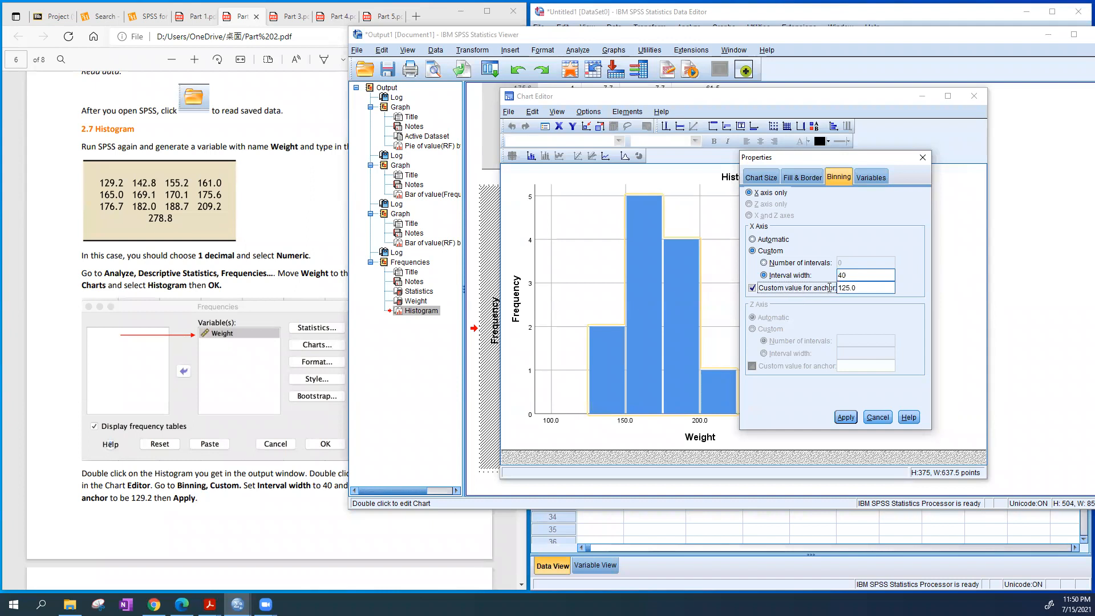
{"action": "left_click_drag", "start_coordinate": [861, 292], "coordinate": [827, 288]}
{"action": "type", "text": "129.2"}
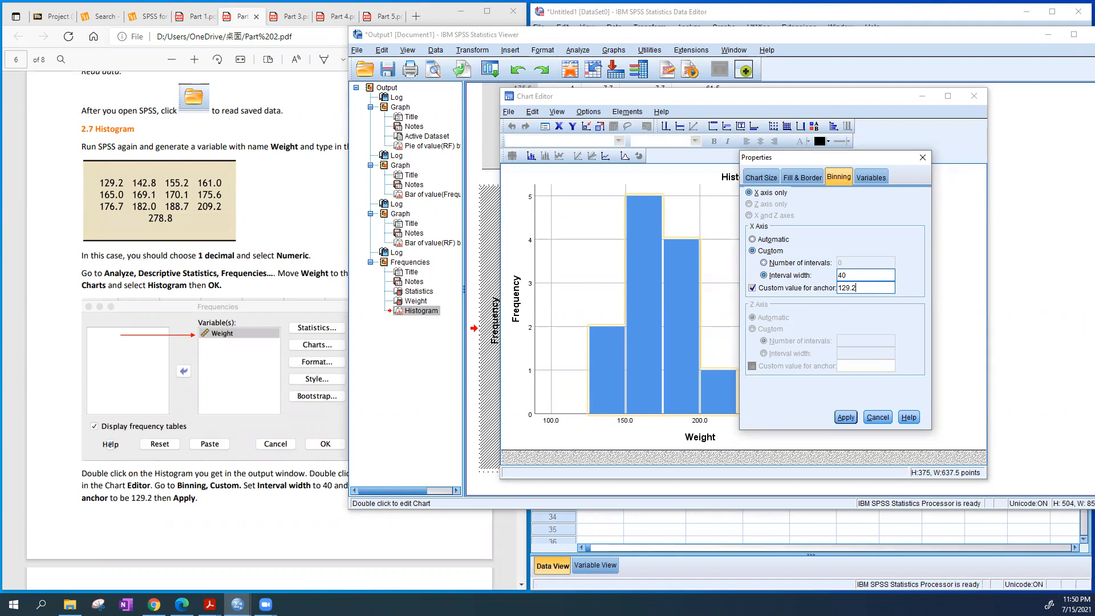
{"action": "left_click", "coordinate": [847, 418]}
{"action": "left_click", "coordinate": [878, 418]}
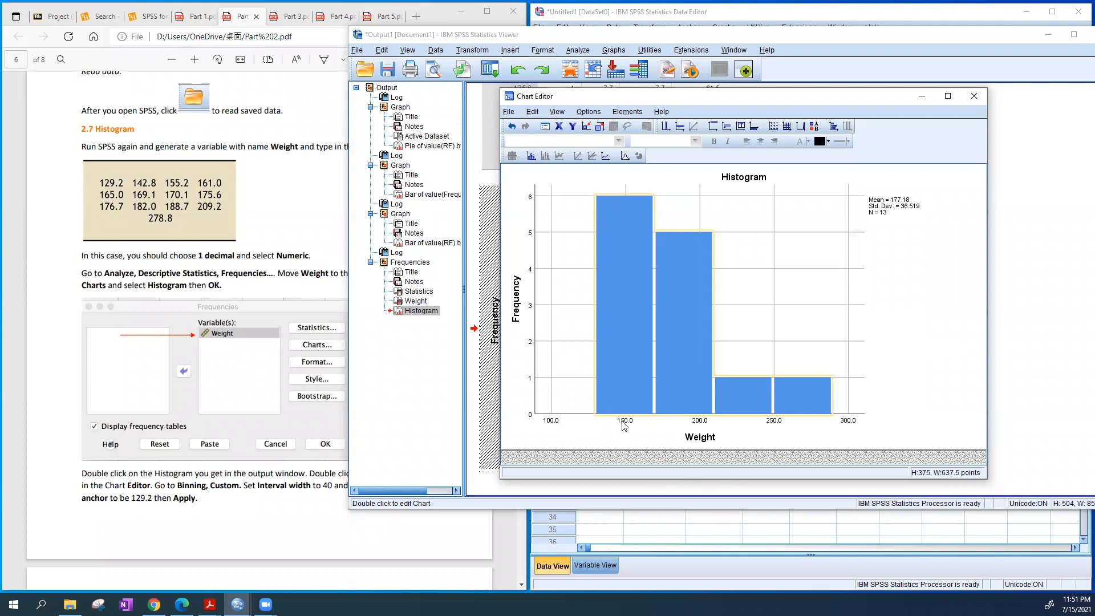
Set the minimum of the histogram's X-axis scale to 129.2
{"action": "left_click", "coordinate": [944, 381]}
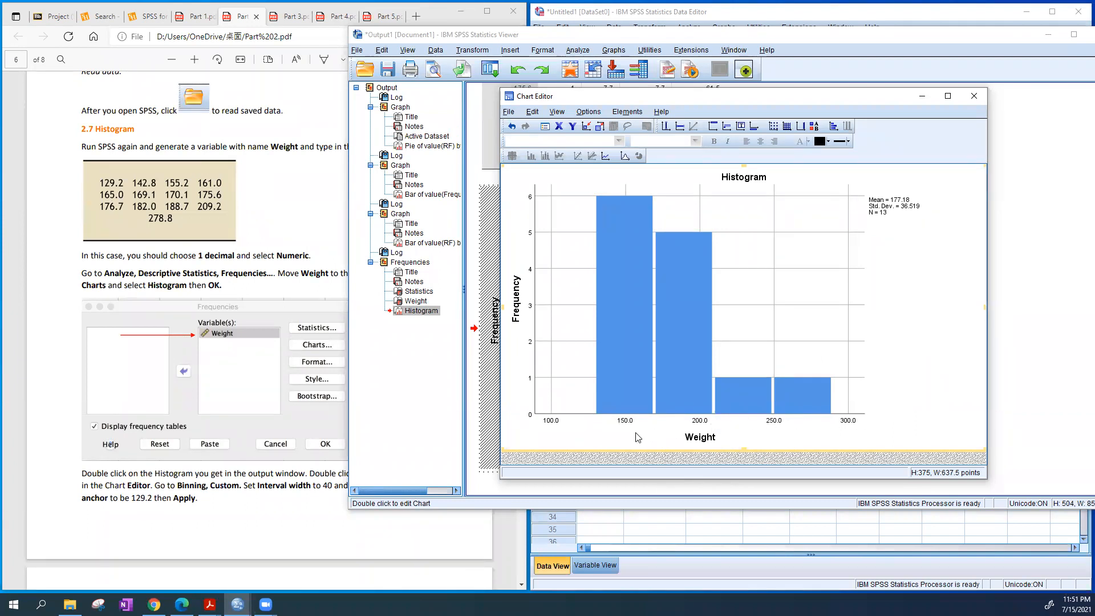
{"action": "left_click", "coordinate": [551, 422]}
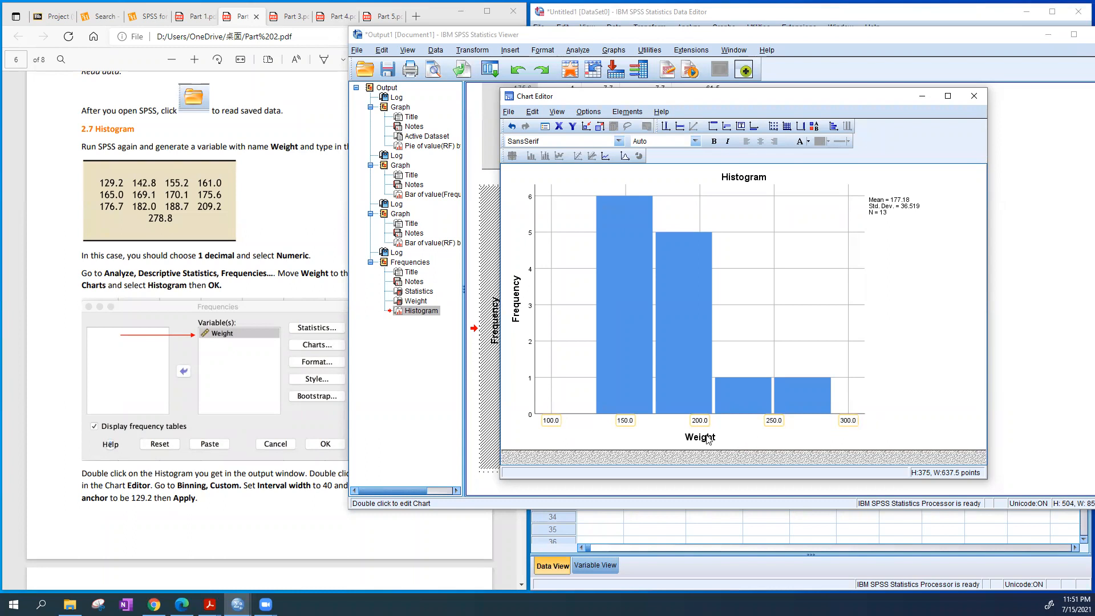
{"action": "double_click", "coordinate": [625, 425]}
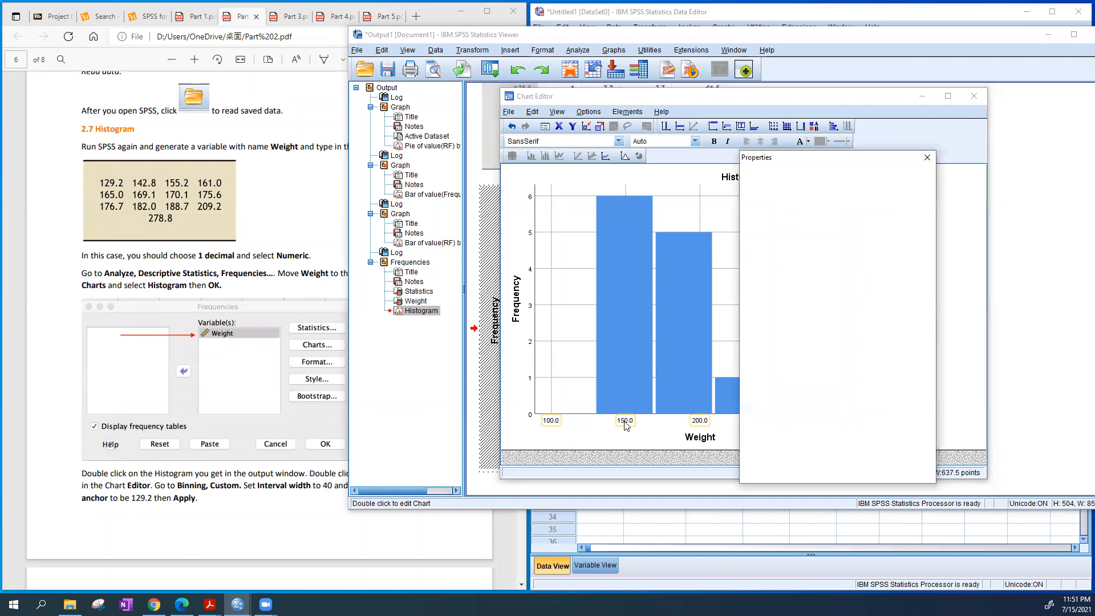
{"action": "left_click_drag", "start_coordinate": [795, 159], "coordinate": [713, 114]}
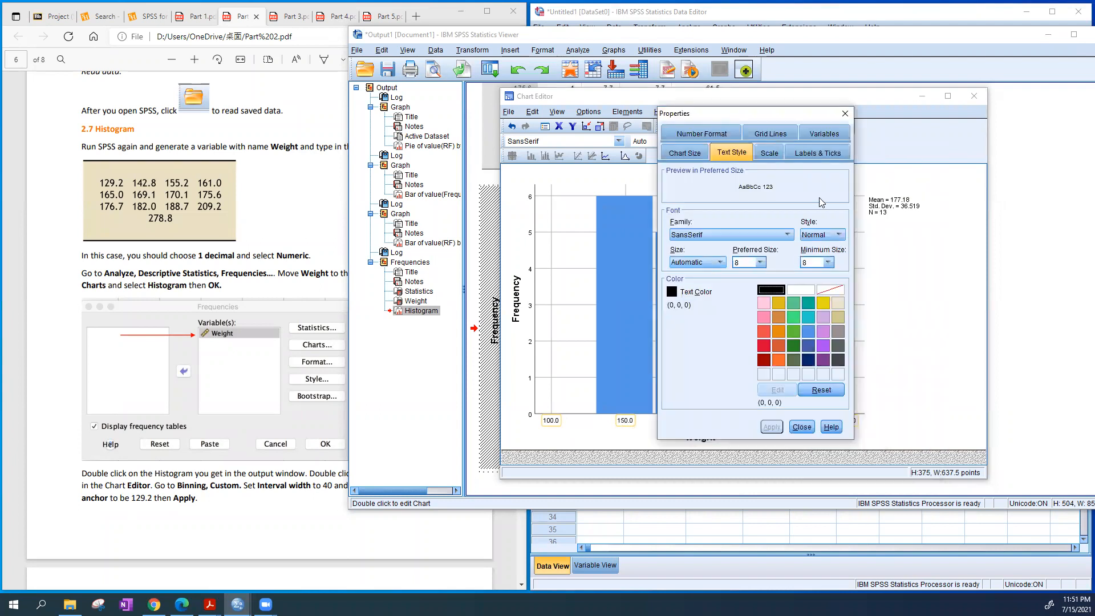
{"action": "left_click", "coordinate": [769, 153]}
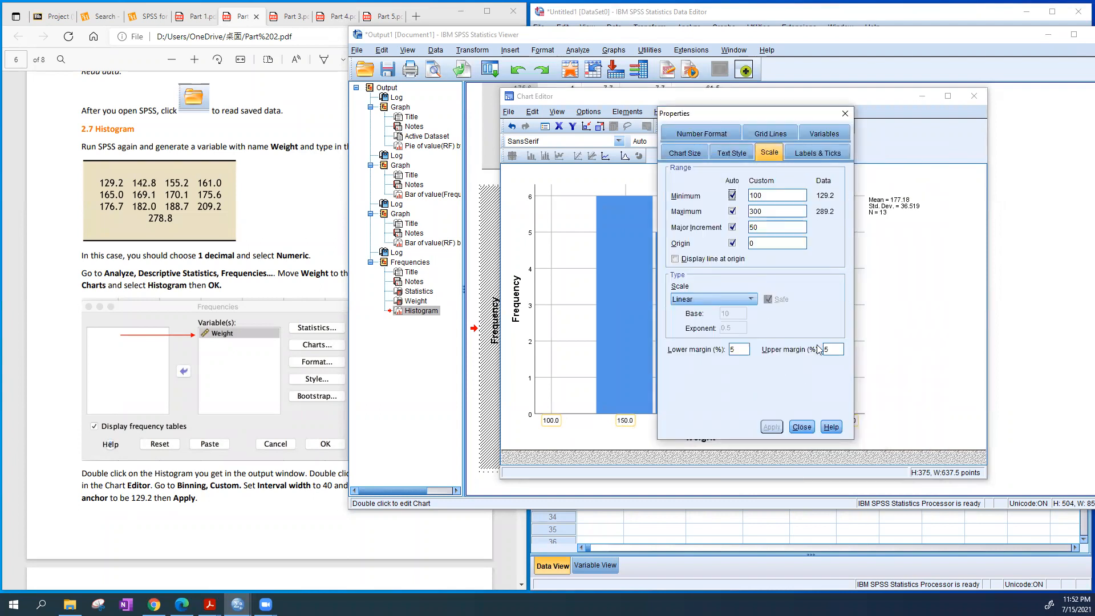
{"action": "double_click", "coordinate": [749, 195]}
{"action": "type", "text": "129"}
{"action": "key", "text": "Return"}
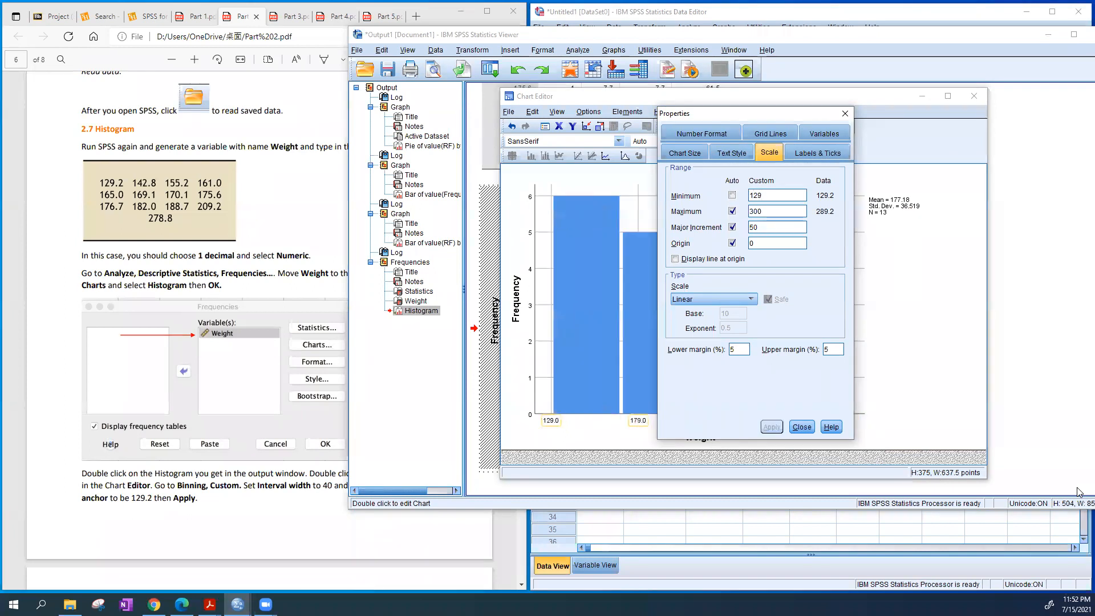
{"action": "type", "text": ".2"}
Set the X-axis maximum to 289.2 and the major increment to 40, apply them and close the Chart Editor
{"action": "double_click", "coordinate": [776, 210]}
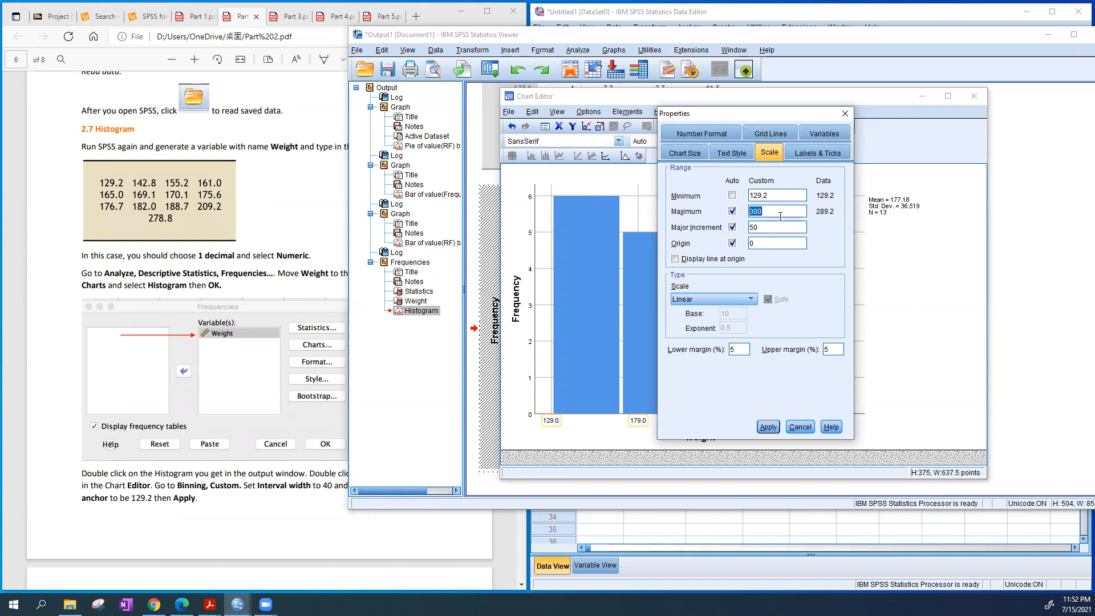
{"action": "type", "text": "289.2"}
{"action": "double_click", "coordinate": [774, 230]}
{"action": "type", "text": "40"}
{"action": "left_click", "coordinate": [768, 427]}
{"action": "left_click", "coordinate": [800, 427]}
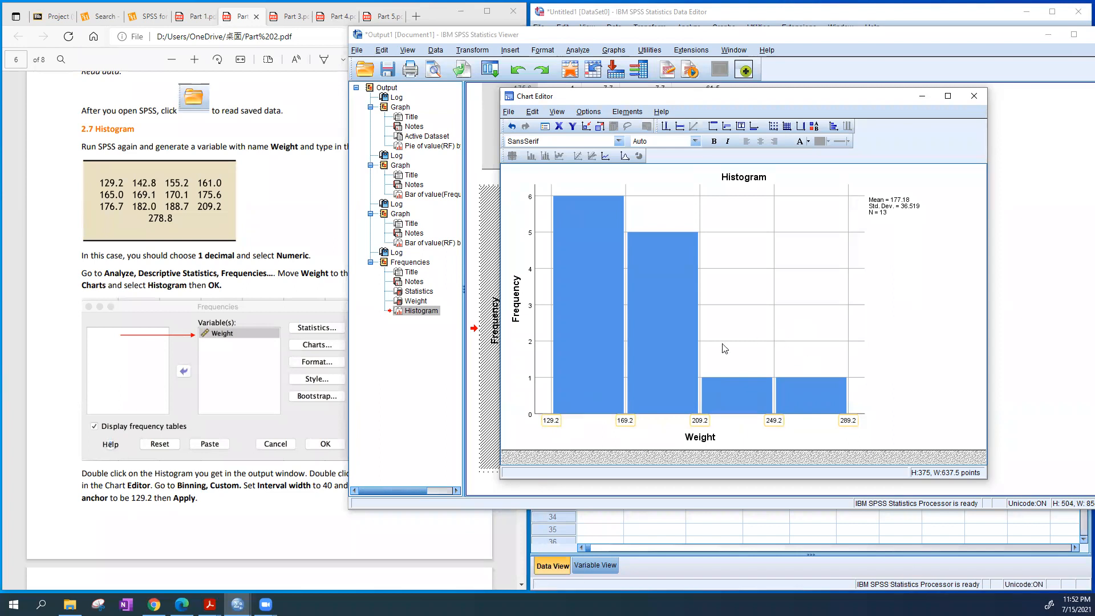
{"action": "left_click", "coordinate": [983, 99]}
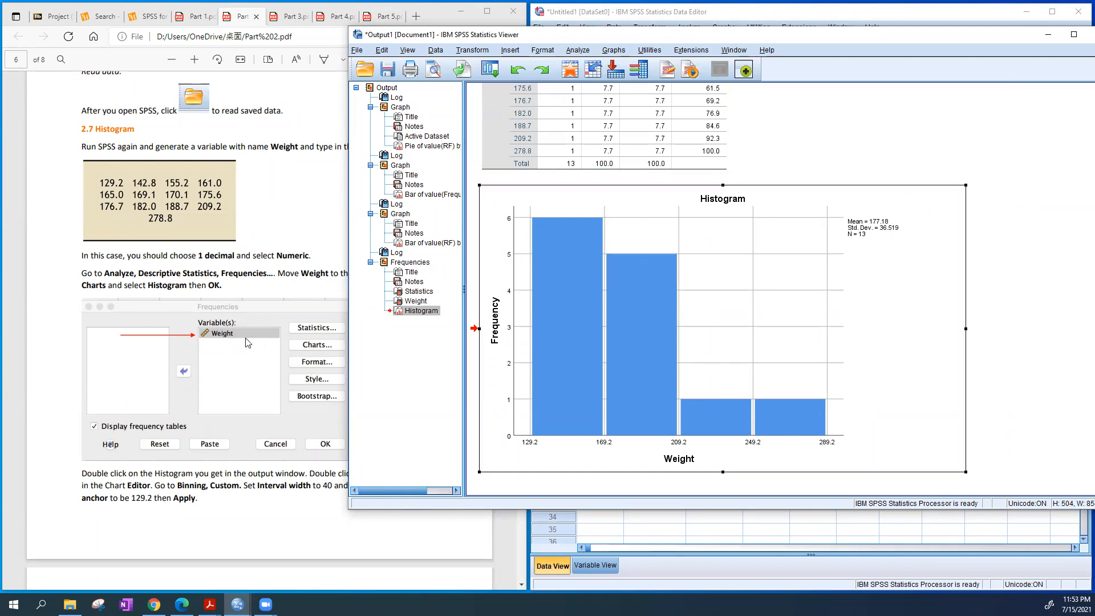
Compare the finished histogram with the guide's version and read the stem-and-leaf plot instructions in section 2.8
{"action": "scroll", "coordinate": [248, 342], "scroll_direction": "down", "scroll_amount": 10}
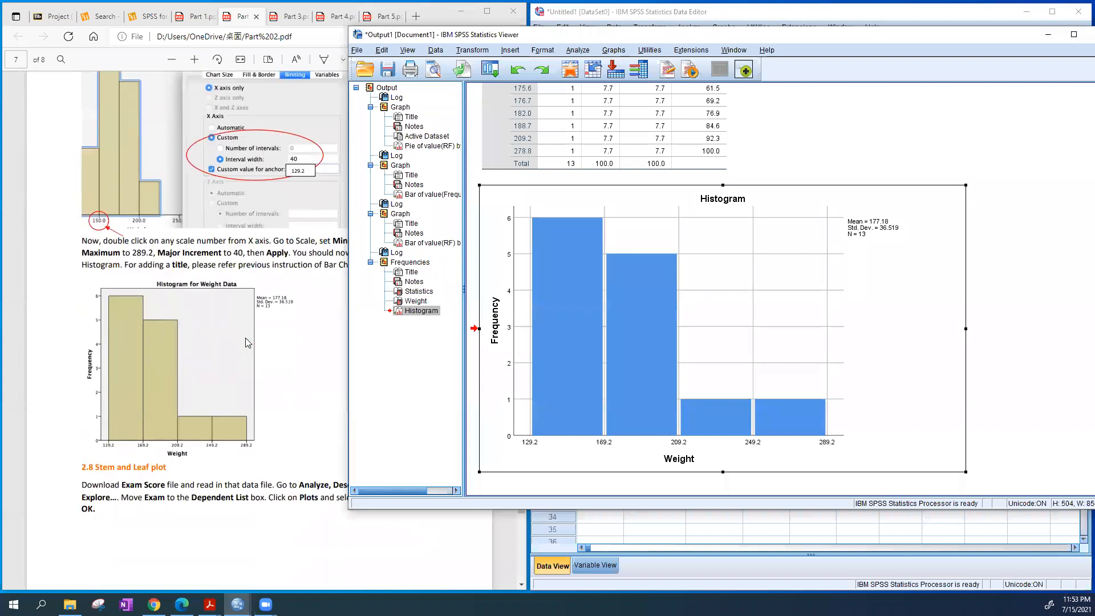
{"action": "scroll", "coordinate": [193, 314], "scroll_direction": "up", "scroll_amount": 3}
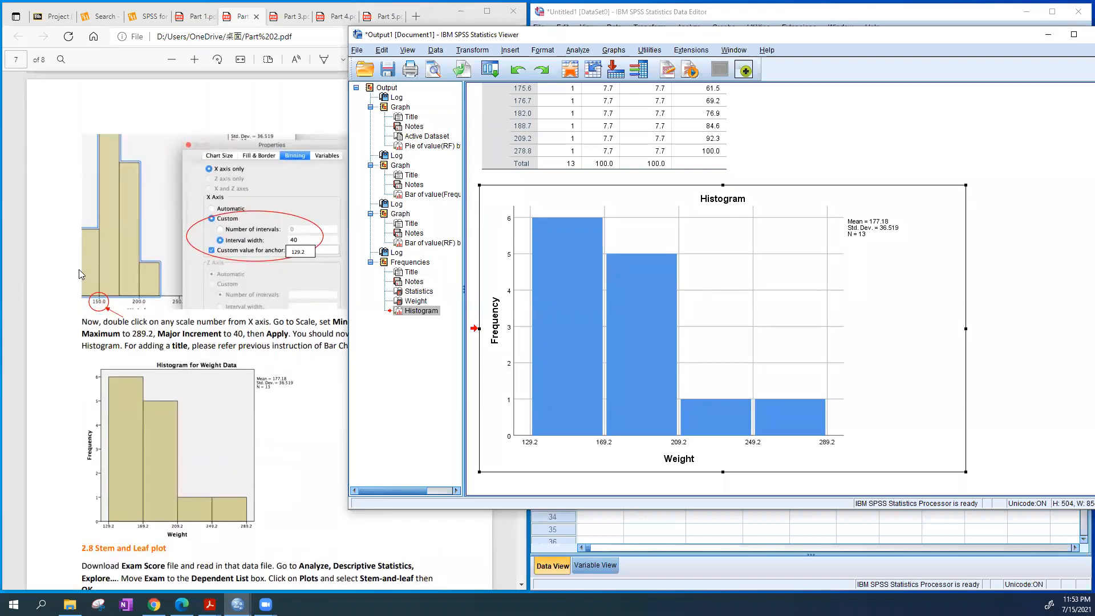
{"action": "scroll", "coordinate": [313, 425], "scroll_direction": "down", "scroll_amount": 1}
{"action": "scroll", "coordinate": [313, 424], "scroll_direction": "down", "scroll_amount": 1}
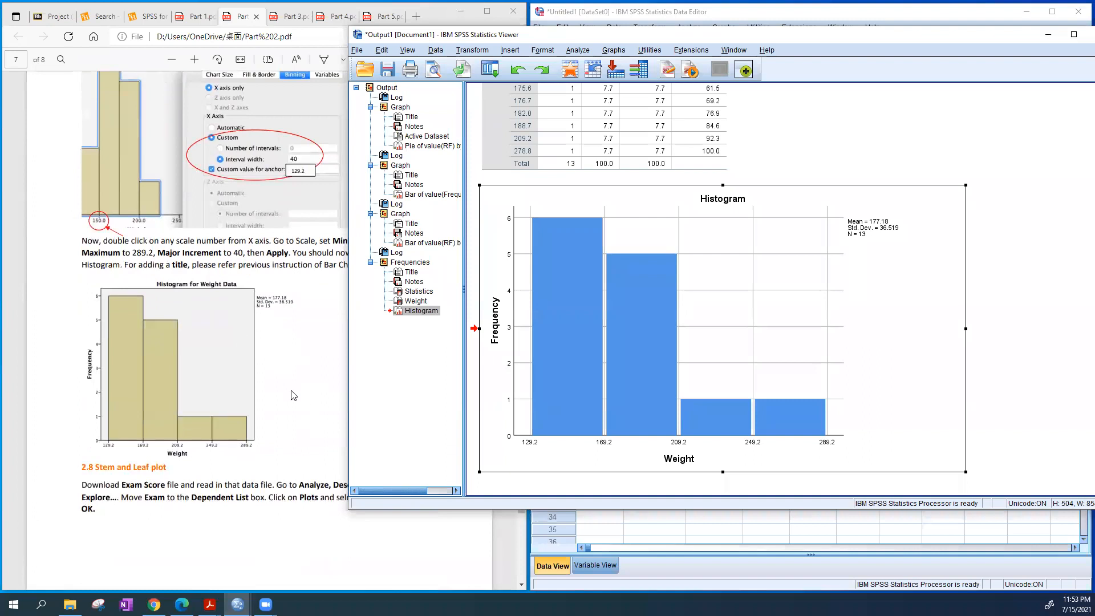
{"action": "scroll", "coordinate": [288, 374], "scroll_direction": "down", "scroll_amount": 8}
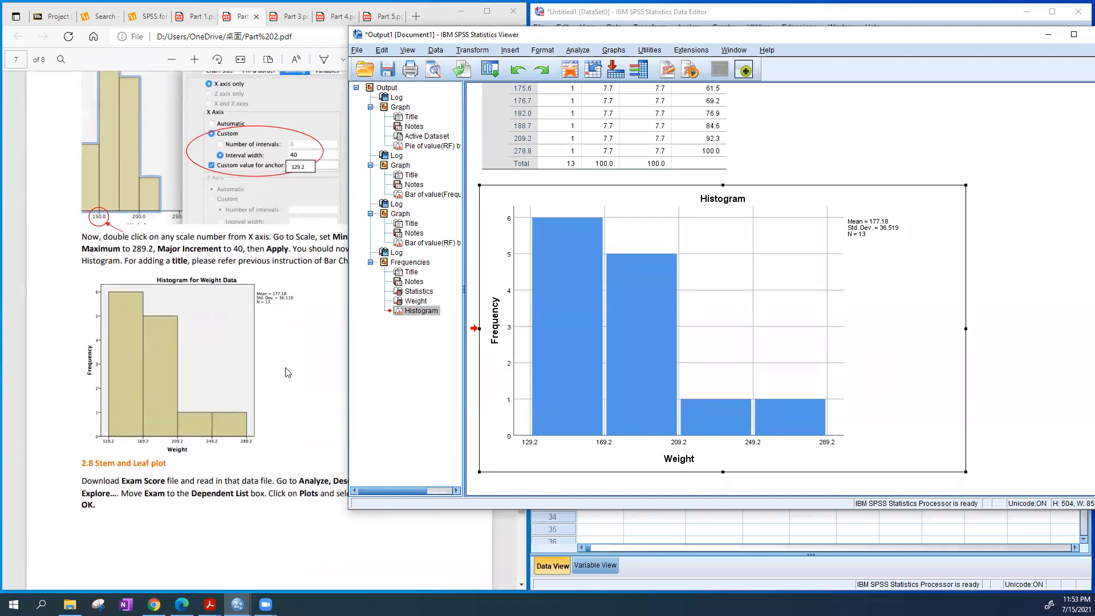
{"action": "scroll", "coordinate": [284, 364], "scroll_direction": "down", "scroll_amount": 6}
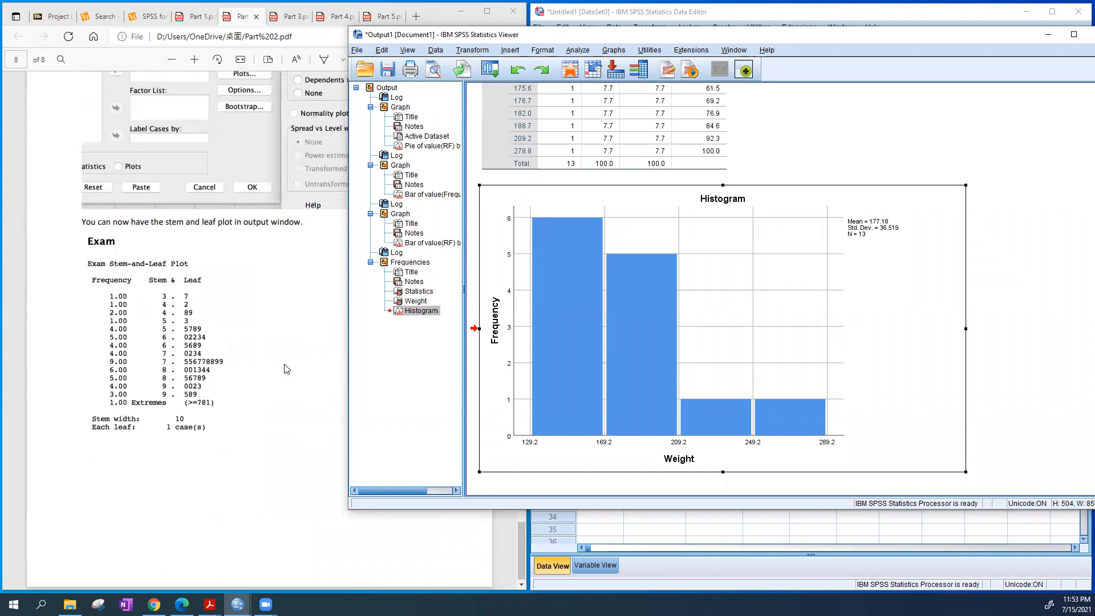
{"action": "scroll", "coordinate": [284, 363], "scroll_direction": "up", "scroll_amount": 5}
{"action": "scroll", "coordinate": [285, 366], "scroll_direction": "up", "scroll_amount": 5}
{"action": "scroll", "coordinate": [286, 369], "scroll_direction": "up", "scroll_amount": 1}
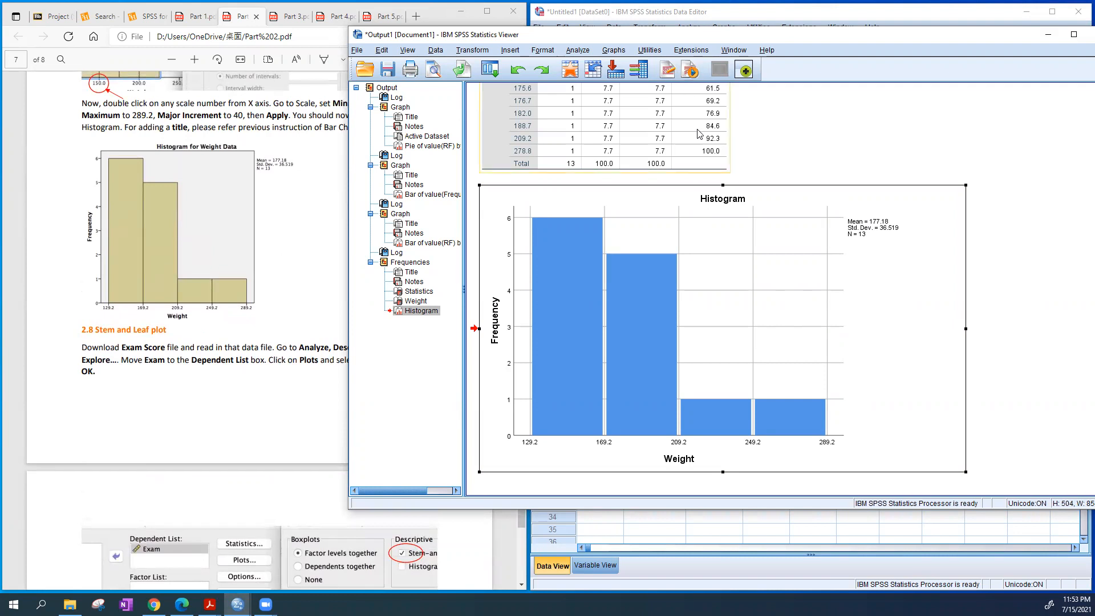
{"action": "left_click", "coordinate": [125, 341]}
{"action": "left_click_drag", "start_coordinate": [114, 347], "coordinate": [165, 347]}
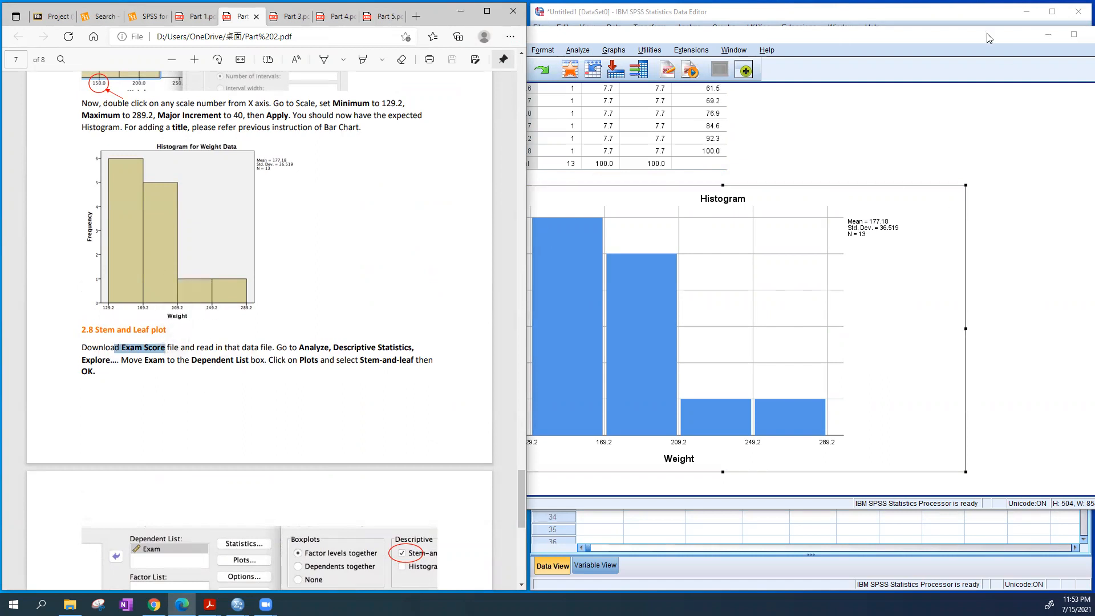
Minimize the open SPSS windows, open Exam Score.sav from the desktop and look over the Exam column
{"action": "left_click", "coordinate": [968, 14]}
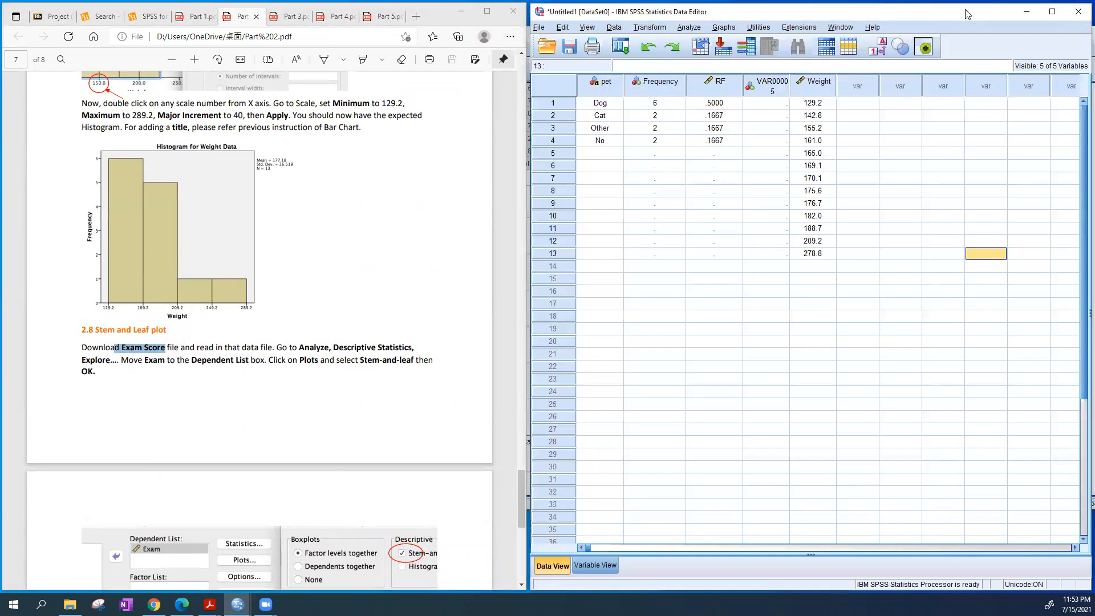
{"action": "left_click", "coordinate": [1033, 16]}
{"action": "left_click", "coordinate": [1046, 35]}
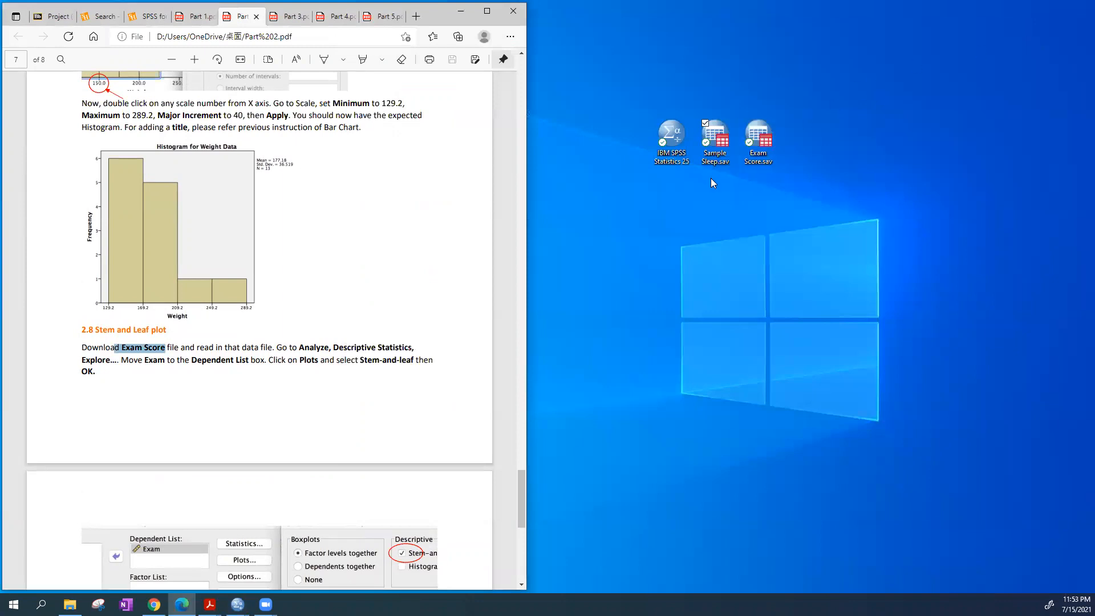
{"action": "double_click", "coordinate": [758, 143]}
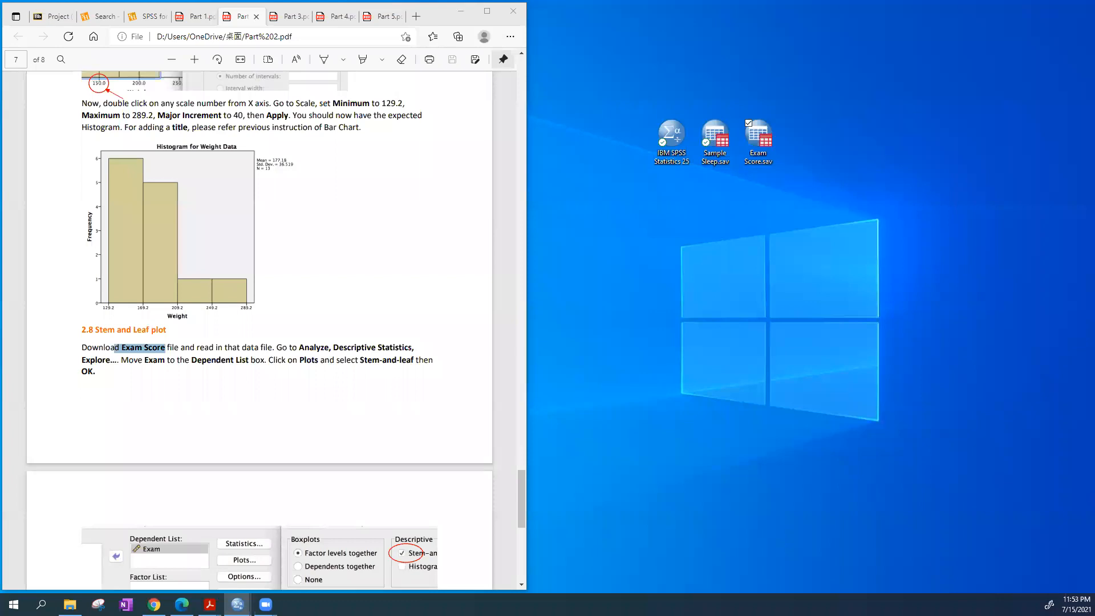
{"action": "scroll", "coordinate": [621, 293], "scroll_direction": "down", "scroll_amount": 8}
{"action": "scroll", "coordinate": [621, 293], "scroll_direction": "up", "scroll_amount": 5}
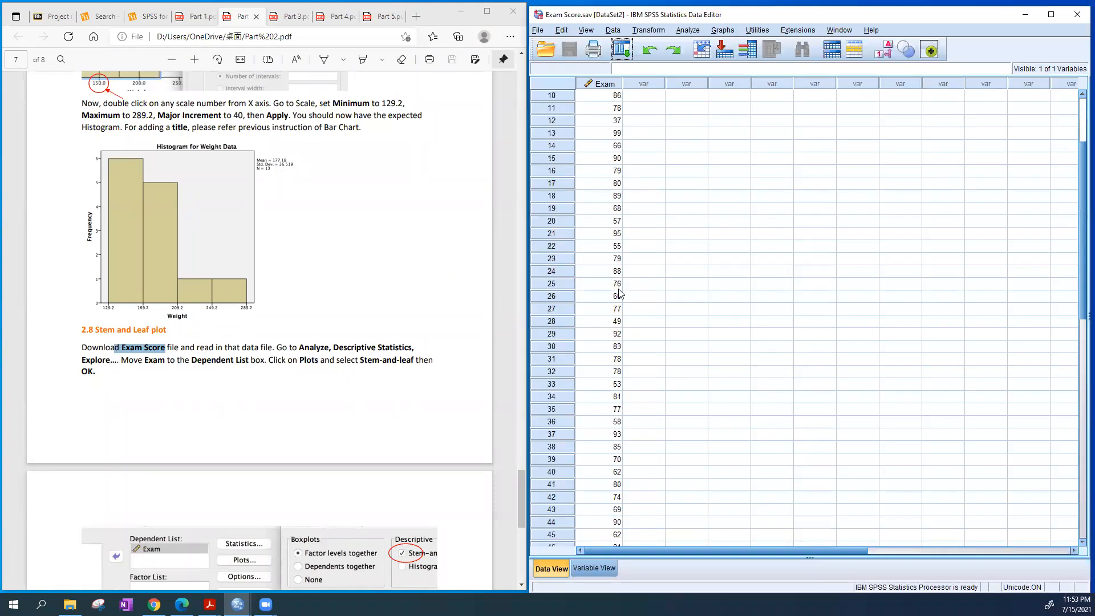
{"action": "scroll", "coordinate": [621, 294], "scroll_direction": "up", "scroll_amount": 3}
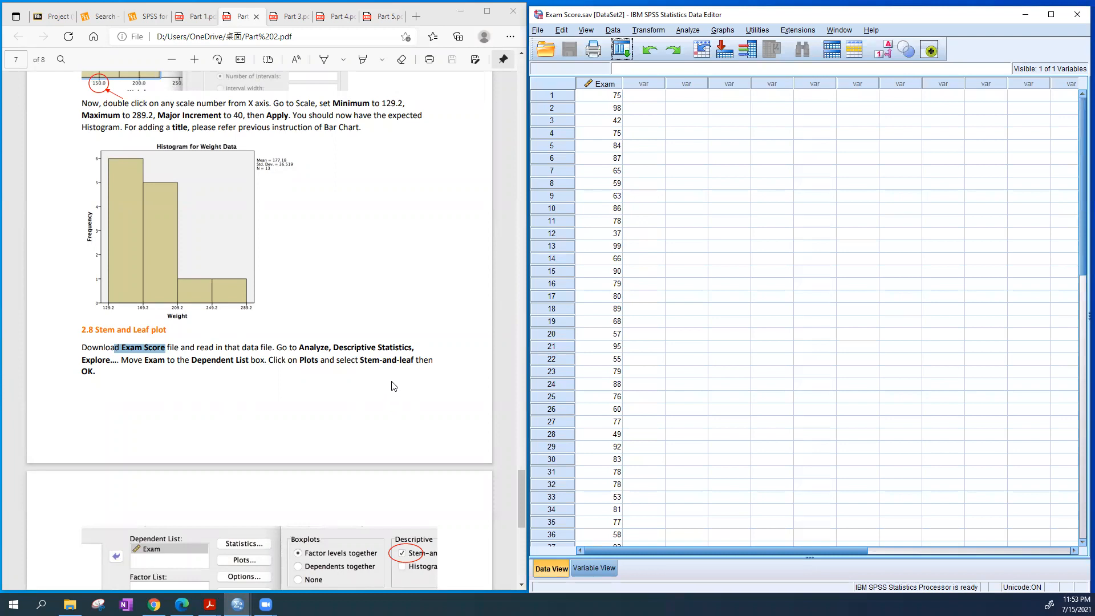
Start an Explore analysis from the descriptive statistics and move Exam to the Dependent List
{"action": "scroll", "coordinate": [391, 386], "scroll_direction": "down", "scroll_amount": 3}
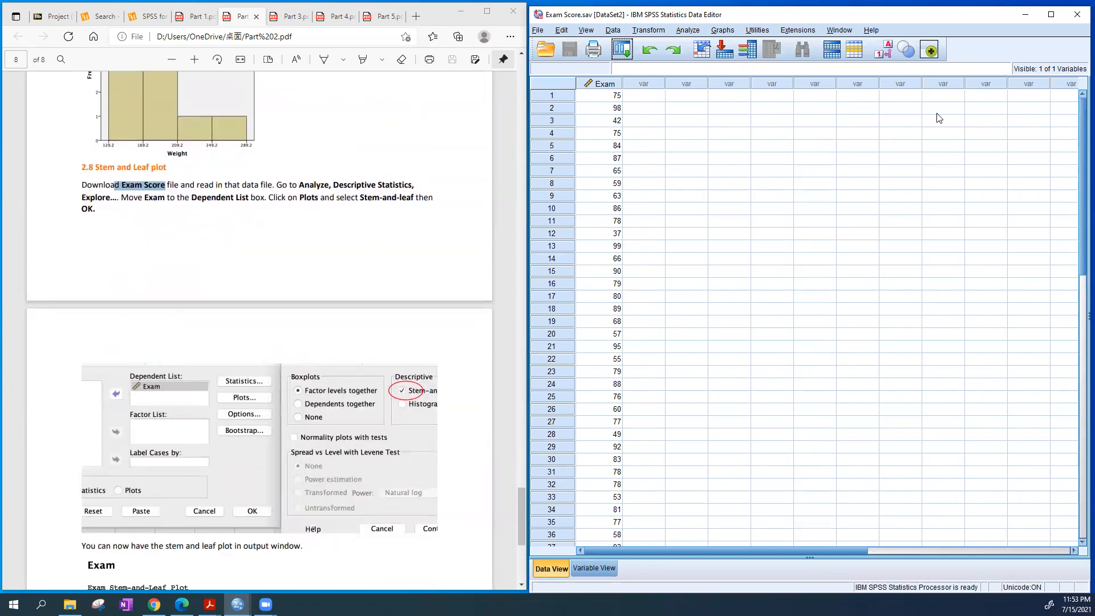
{"action": "left_click", "coordinate": [688, 32]}
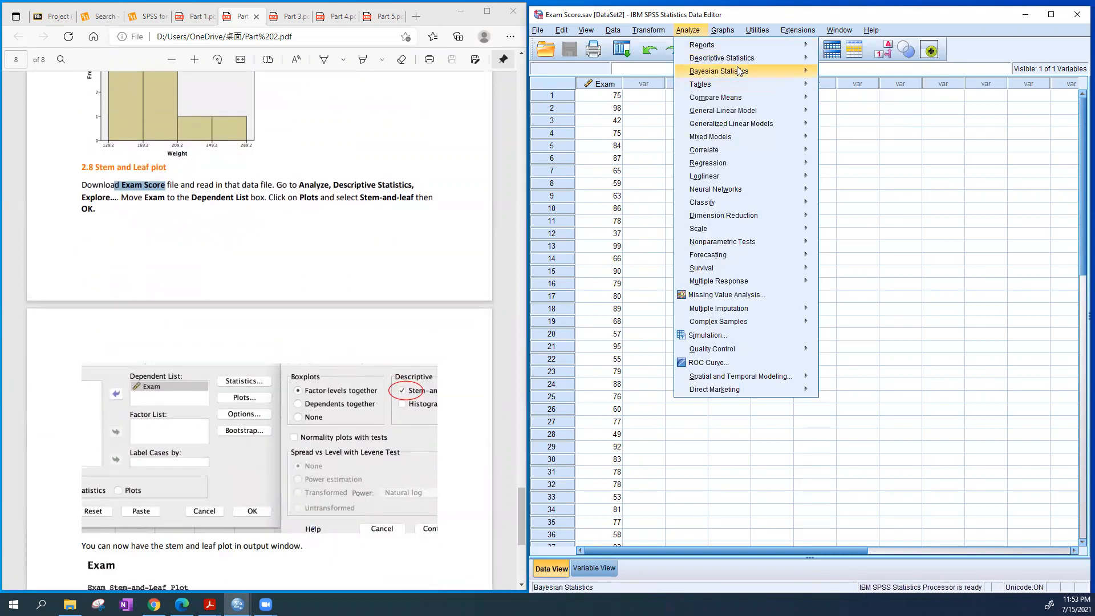
{"action": "mouse_move", "coordinate": [741, 60]}
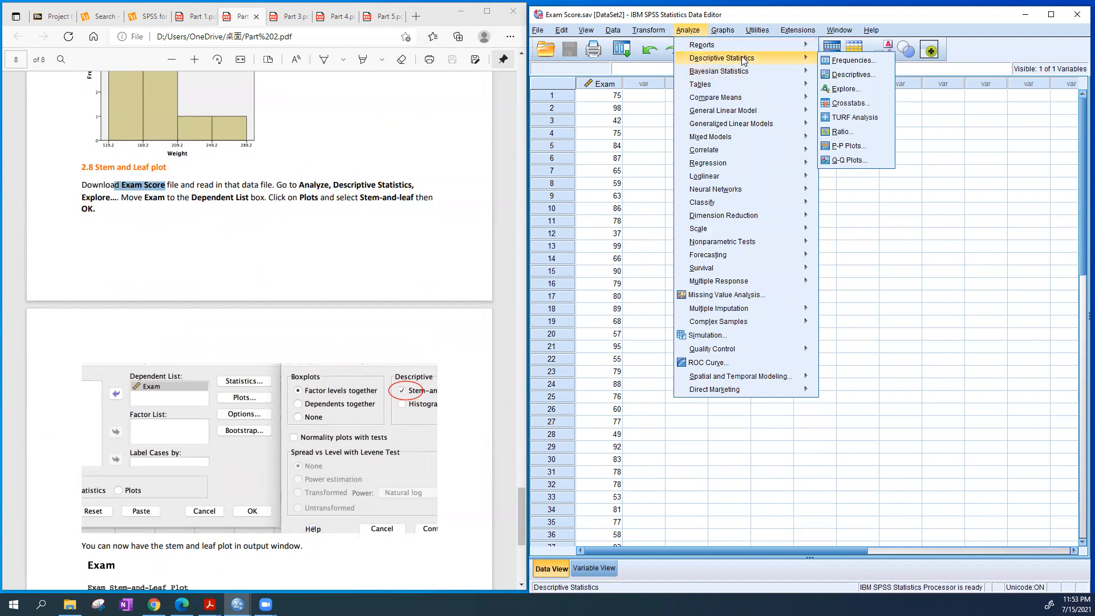
{"action": "left_click", "coordinate": [865, 88]}
{"action": "left_click_drag", "start_coordinate": [440, 264], "coordinate": [809, 173]}
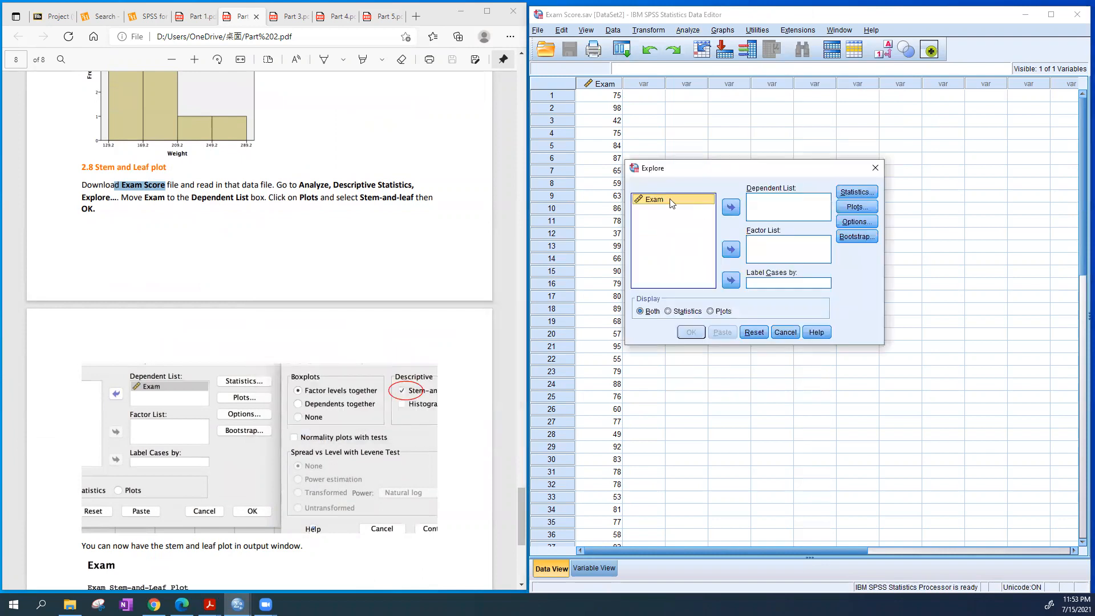
{"action": "left_click", "coordinate": [731, 208]}
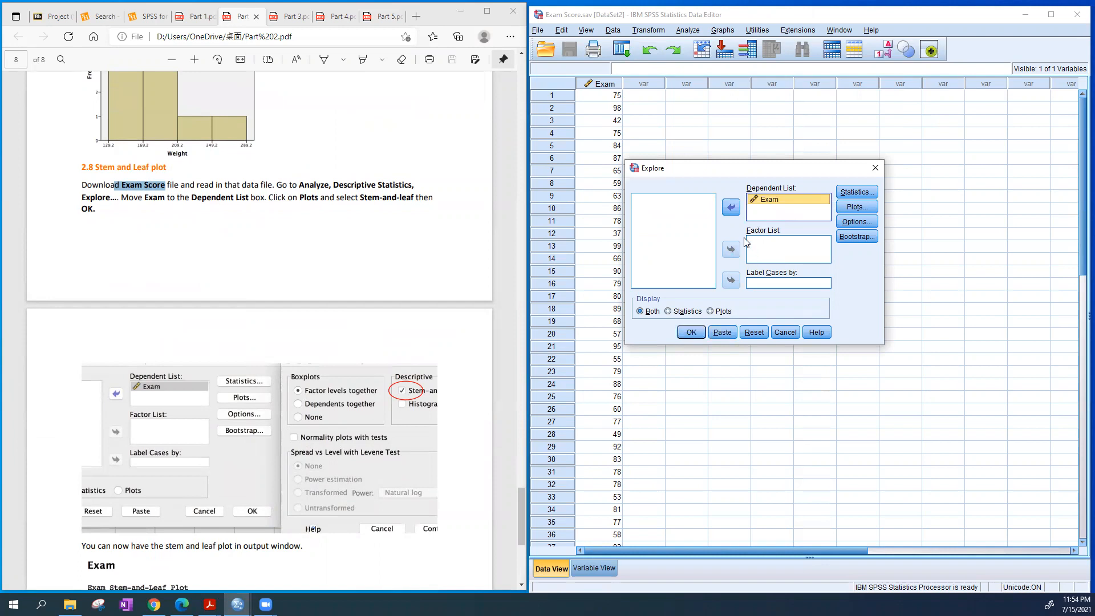
Keep Stem-and-leaf selected in the Explore plot options with boxplot factor levels together, and run the analysis
{"action": "left_click", "coordinate": [856, 208]}
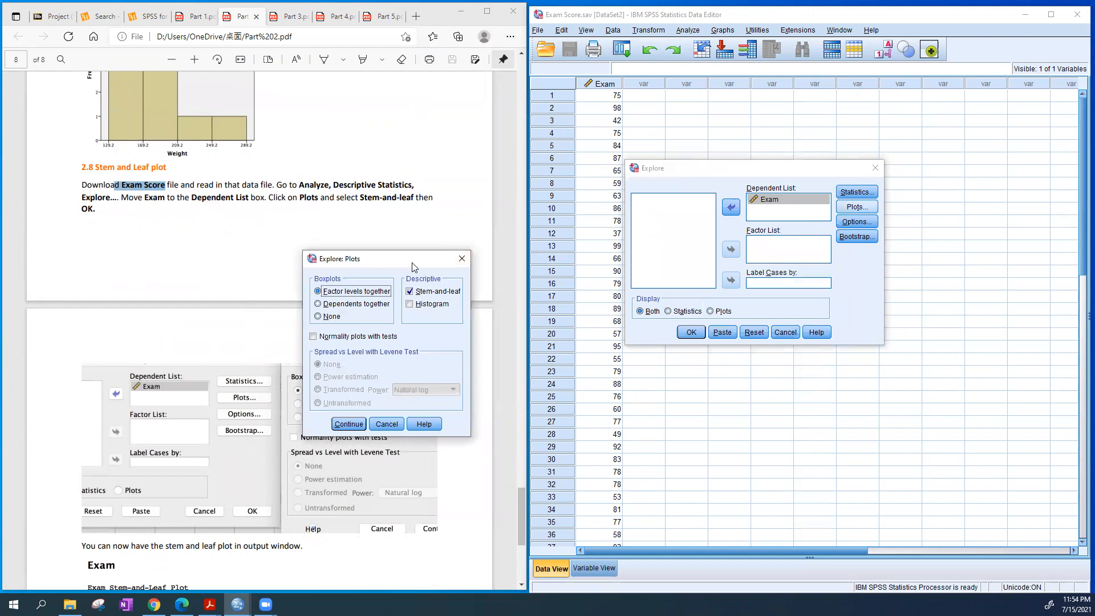
{"action": "left_click_drag", "start_coordinate": [416, 260], "coordinate": [723, 133]}
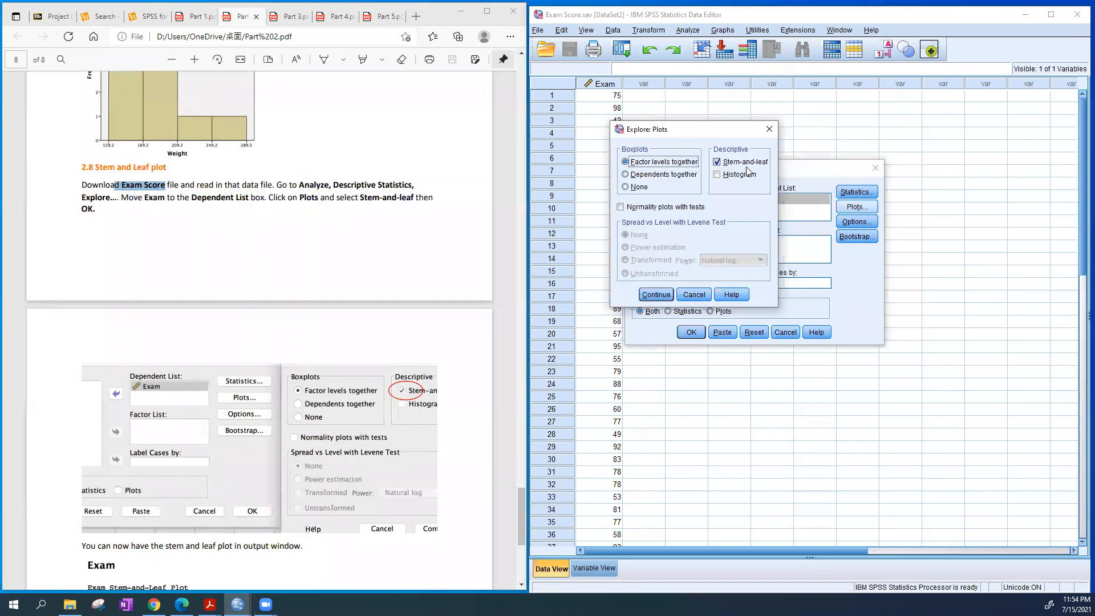
{"action": "left_click", "coordinate": [654, 295]}
{"action": "left_click", "coordinate": [698, 333]}
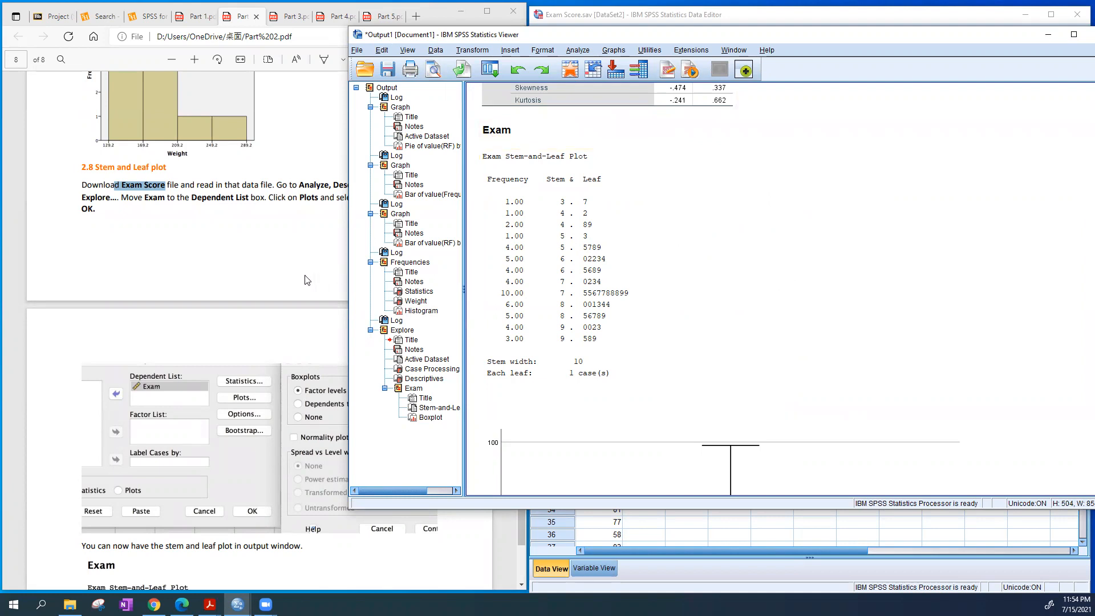
Compare the Exam stem-and-leaf plot with the guide's version and examine the boxplot below it
{"action": "scroll", "coordinate": [308, 282], "scroll_direction": "down", "scroll_amount": 5}
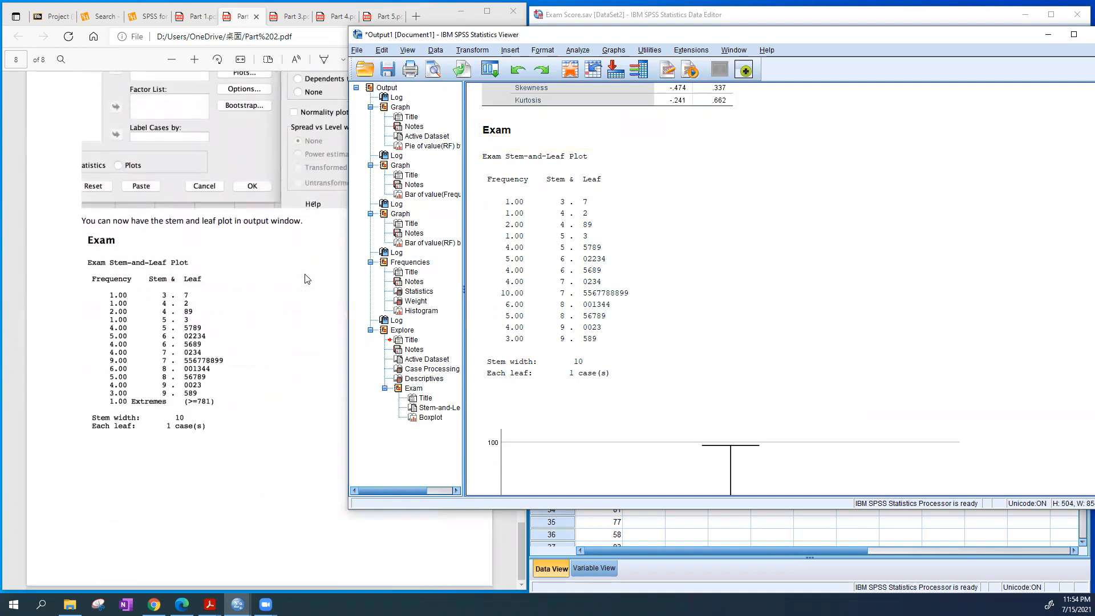
{"action": "scroll", "coordinate": [819, 323], "scroll_direction": "down", "scroll_amount": 5}
{"action": "scroll", "coordinate": [819, 326], "scroll_direction": "up", "scroll_amount": 3}
{"action": "scroll", "coordinate": [819, 326], "scroll_direction": "up", "scroll_amount": 3}
{"action": "scroll", "coordinate": [819, 326], "scroll_direction": "down", "scroll_amount": 6}
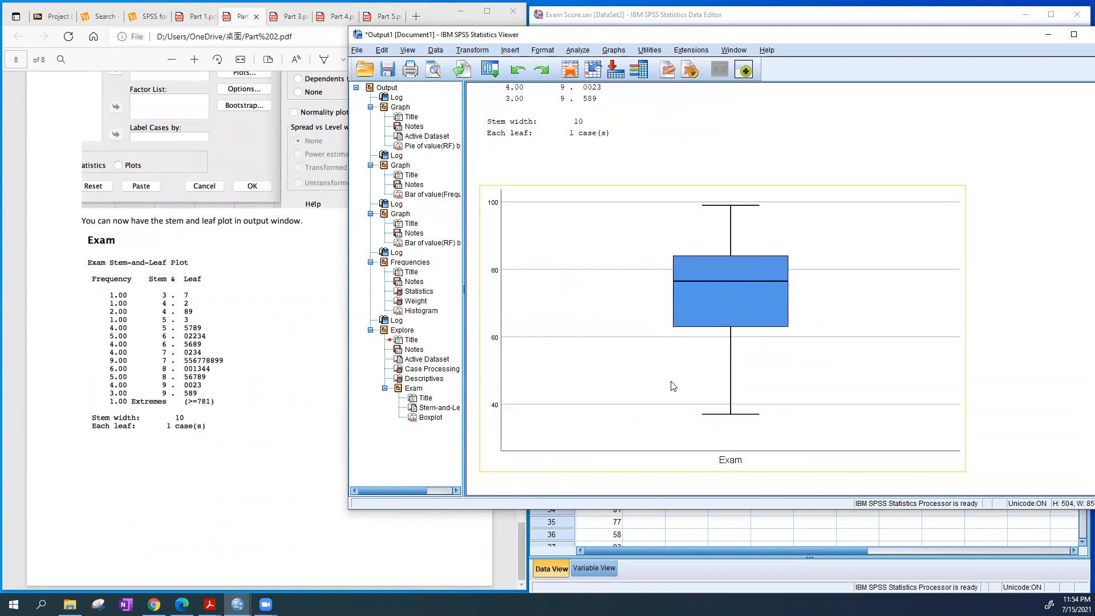
{"action": "scroll", "coordinate": [673, 387], "scroll_direction": "up", "scroll_amount": 5}
{"action": "scroll", "coordinate": [673, 387], "scroll_direction": "down", "scroll_amount": 5}
{"action": "scroll", "coordinate": [672, 387], "scroll_direction": "up", "scroll_amount": 2}
{"action": "scroll", "coordinate": [673, 387], "scroll_direction": "down", "scroll_amount": 2}
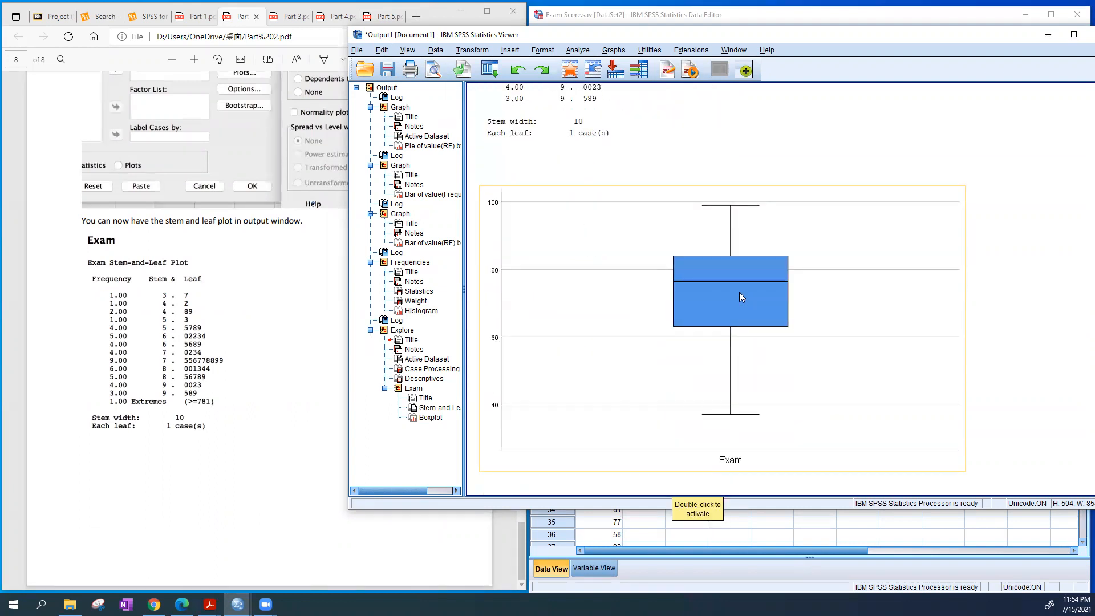
{"action": "scroll", "coordinate": [744, 299], "scroll_direction": "up", "scroll_amount": 2}
{"action": "scroll", "coordinate": [741, 303], "scroll_direction": "down", "scroll_amount": 2}
Open the Exam boxplot in the Chart Editor, view it and close the editor without editing
{"action": "left_click", "coordinate": [725, 307]}
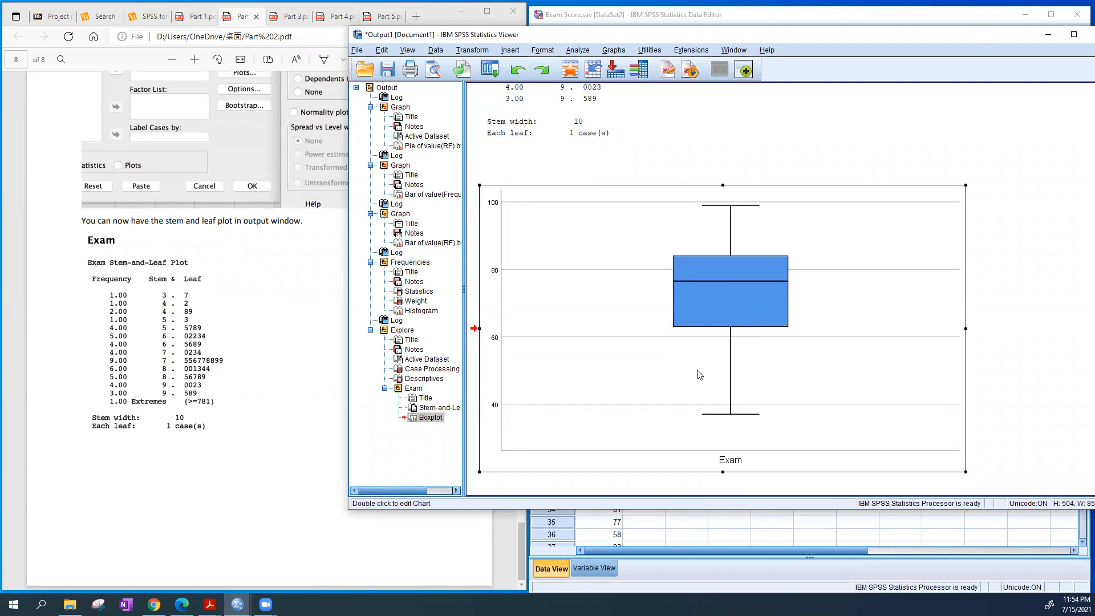
{"action": "double_click", "coordinate": [690, 369]}
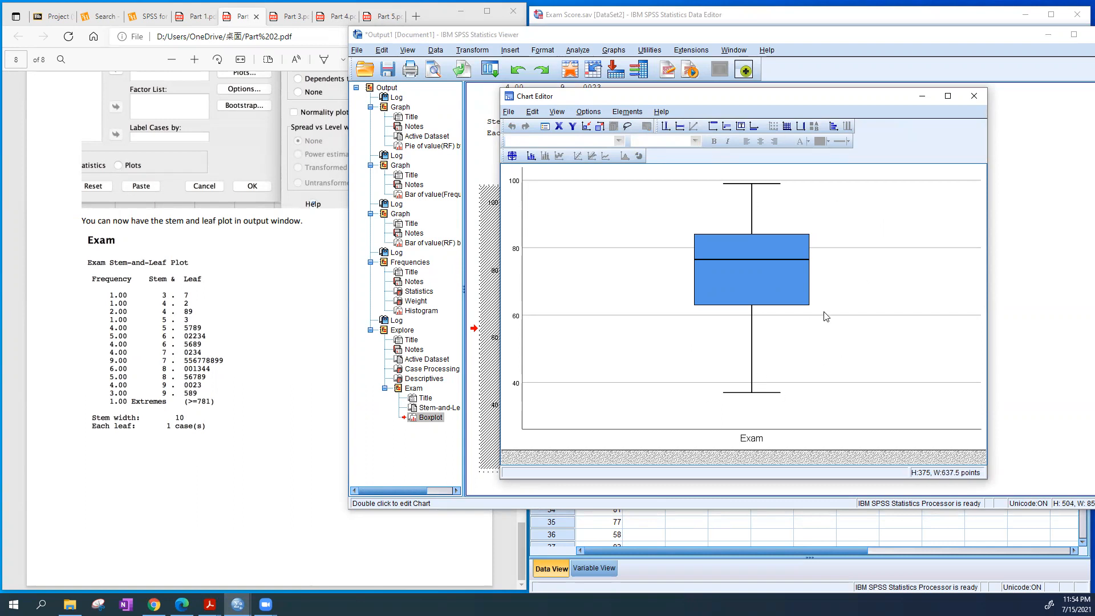
{"action": "left_click", "coordinate": [983, 96]}
Review the stem-and-leaf output again and look back over the guide's histogram and section 2.8 instructions
{"action": "scroll", "coordinate": [750, 342], "scroll_direction": "up", "scroll_amount": 3}
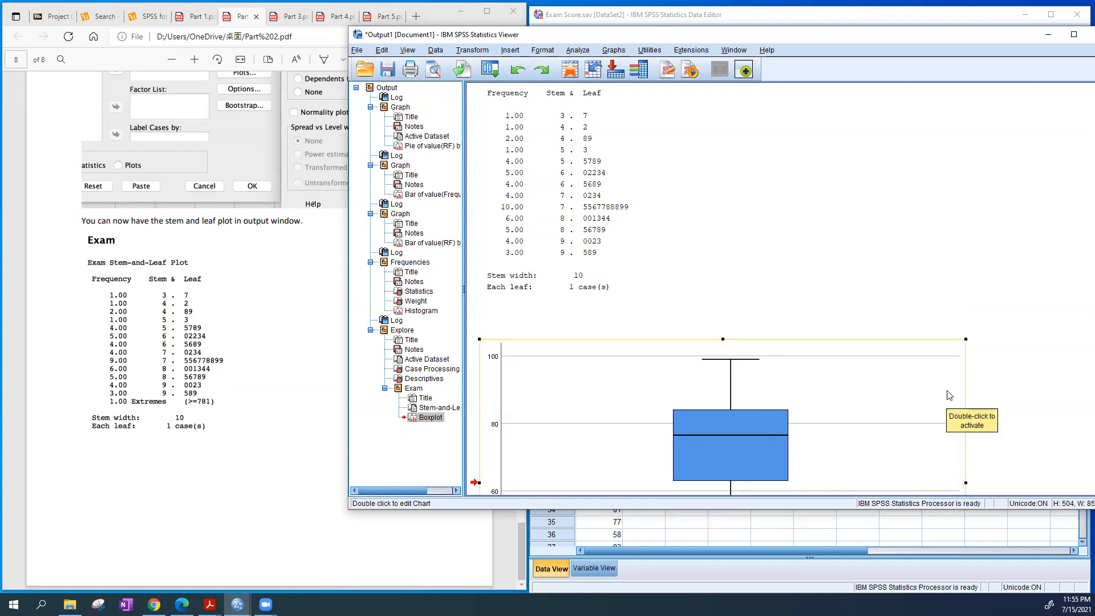
{"action": "scroll", "coordinate": [947, 394], "scroll_direction": "up", "scroll_amount": 1}
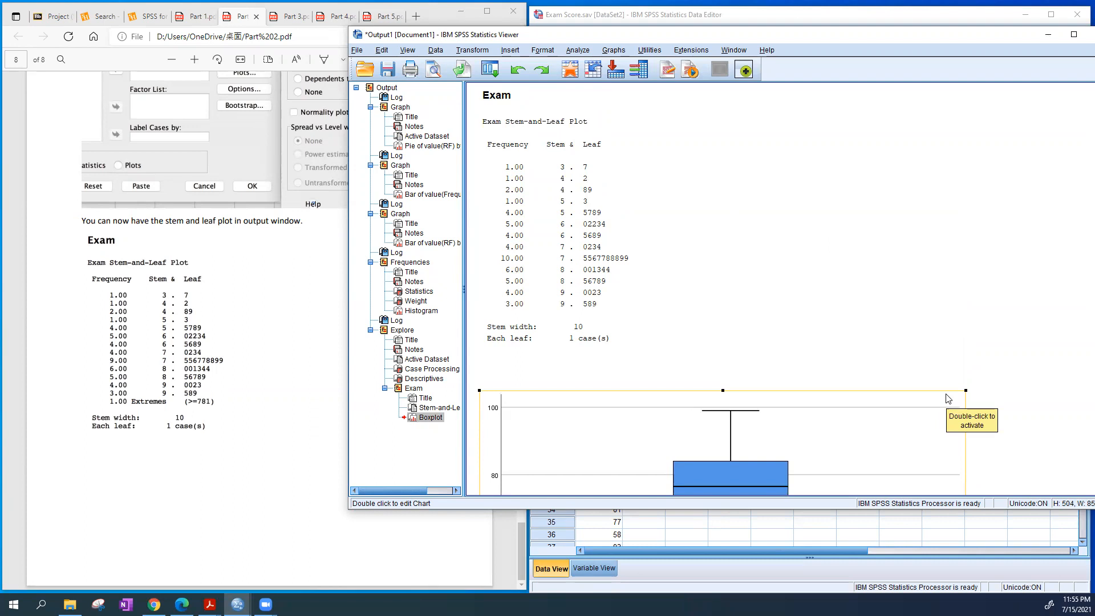
{"action": "scroll", "coordinate": [948, 398], "scroll_direction": "up", "scroll_amount": 1}
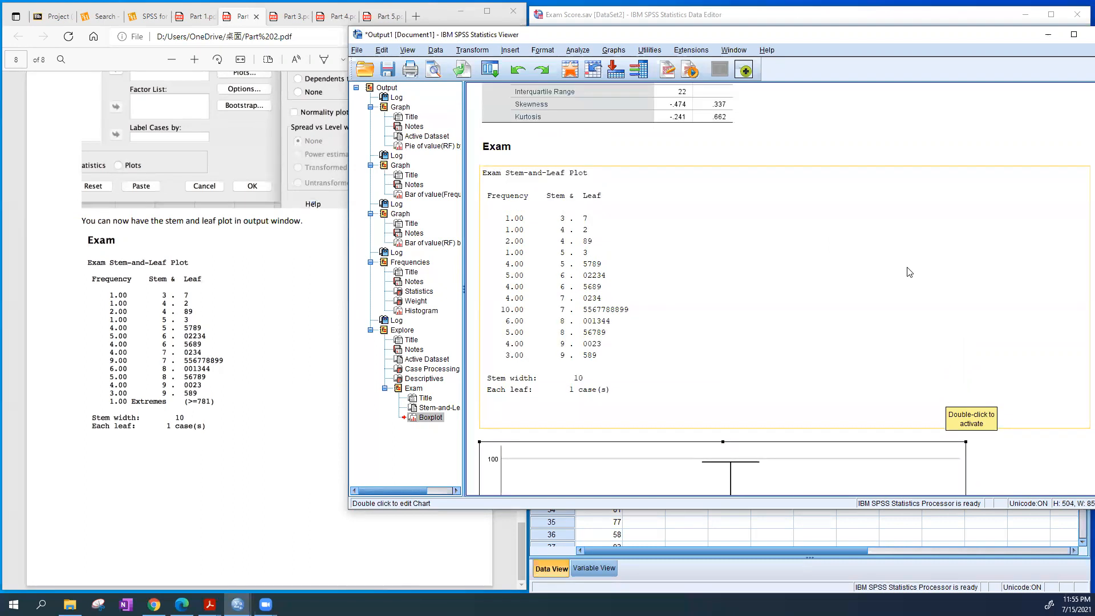
{"action": "left_click", "coordinate": [268, 324]}
{"action": "scroll", "coordinate": [346, 323], "scroll_direction": "up", "scroll_amount": 3}
{"action": "scroll", "coordinate": [346, 323], "scroll_direction": "up", "scroll_amount": 12}
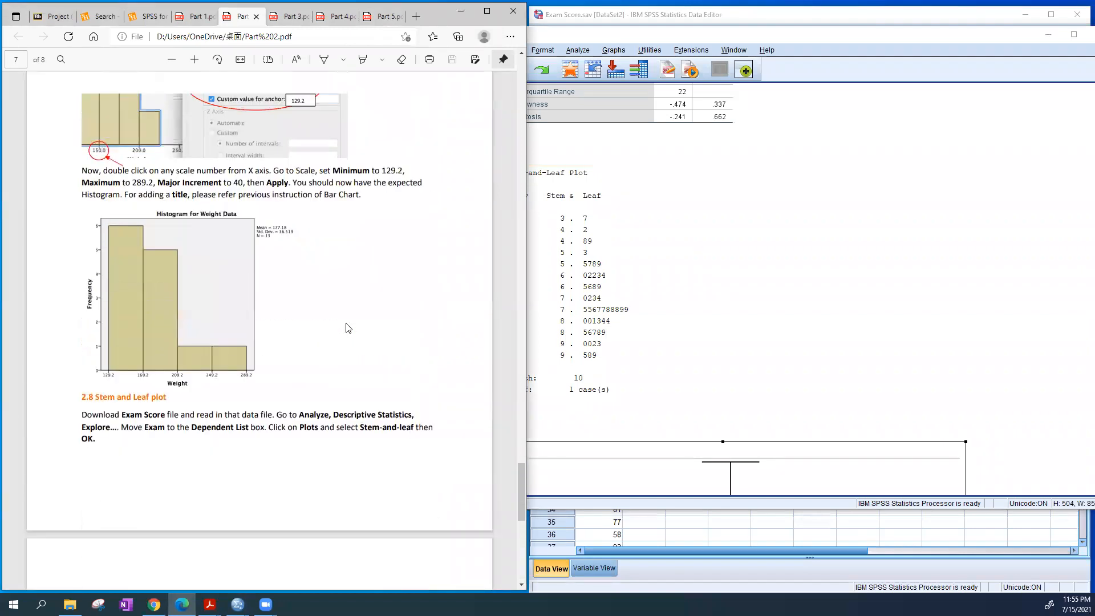
{"action": "left_click", "coordinate": [835, 151]}
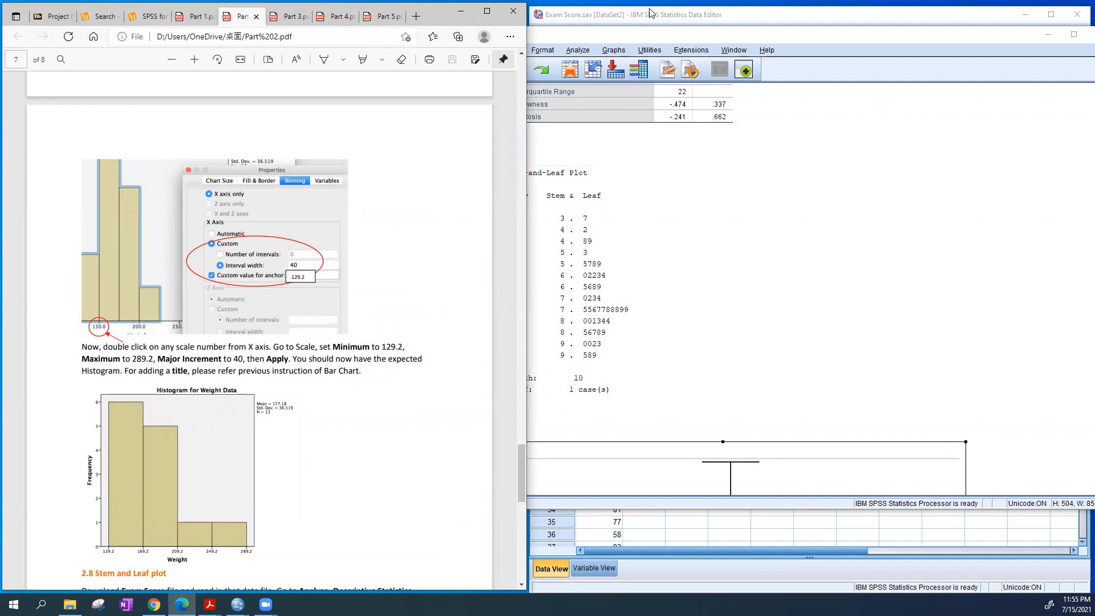